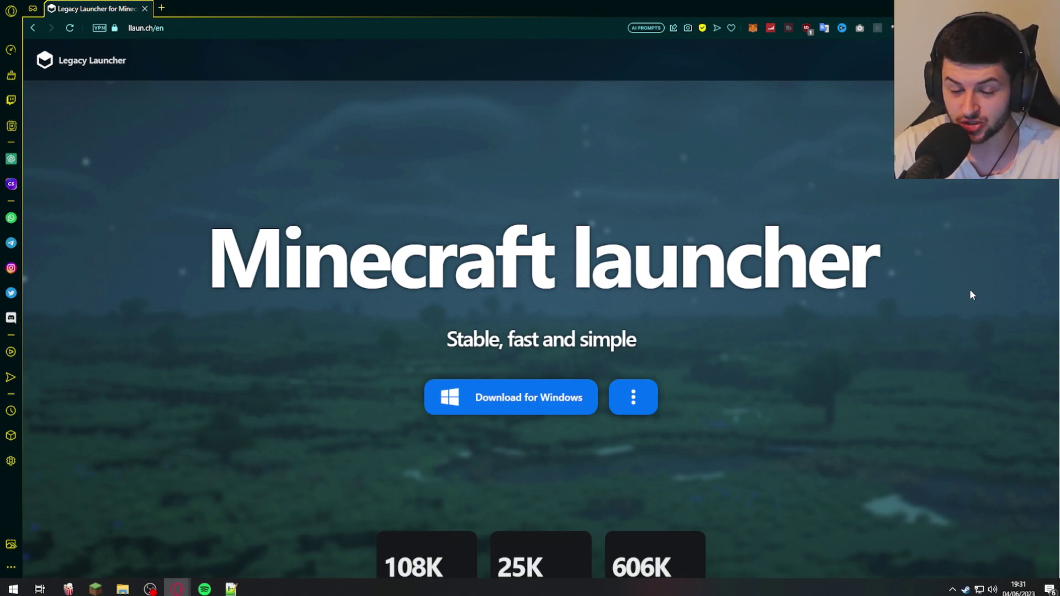
Look through the Legacy Launcher page, examining its screenshots, the download options and the FAQ list
scroll(693, 232, "down", 10)
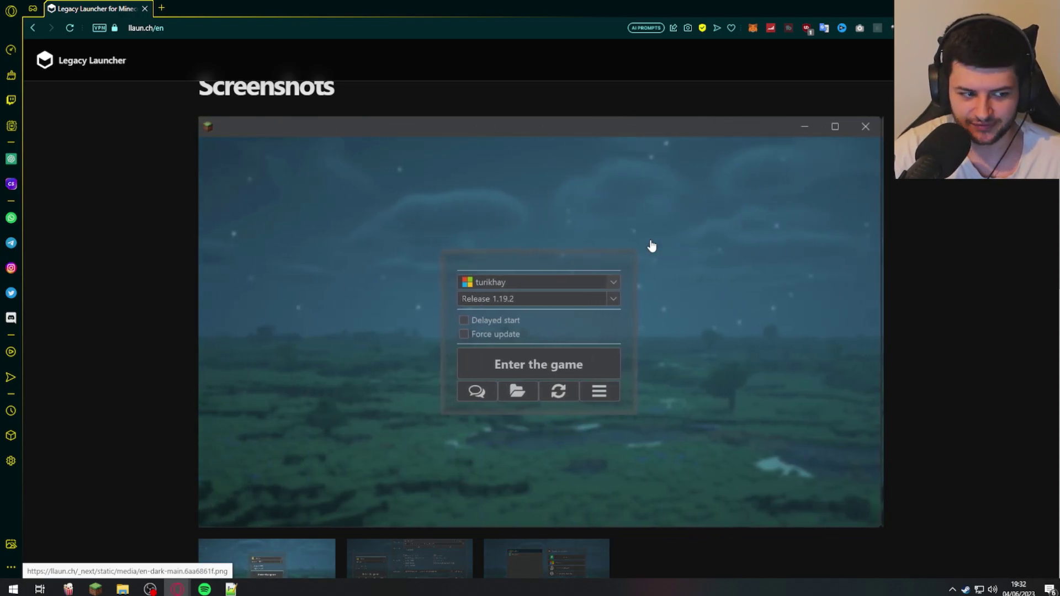
scroll(662, 252, "down", 4)
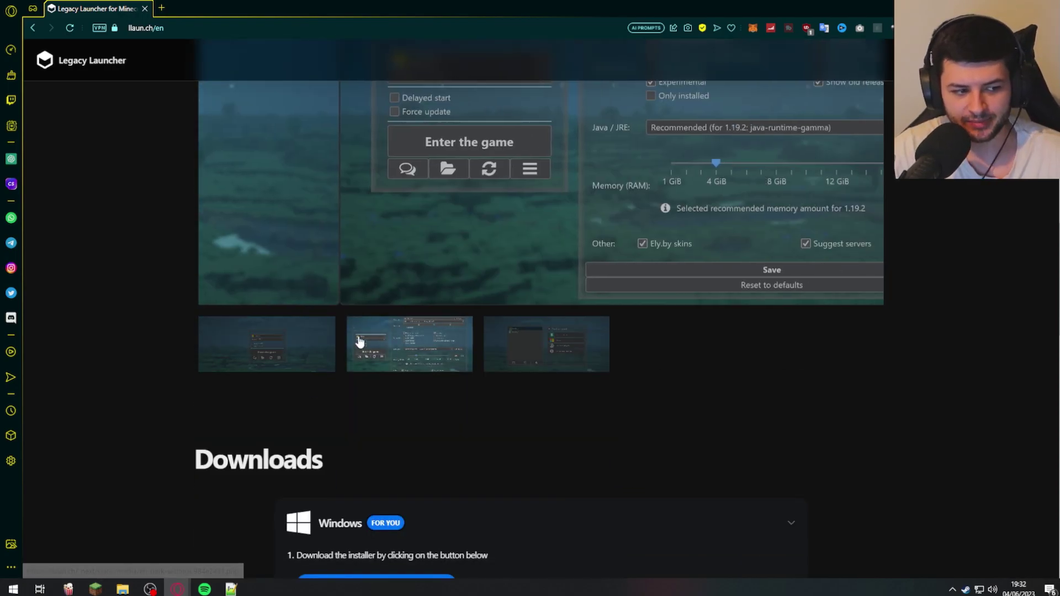
scroll(576, 438, "up", 3)
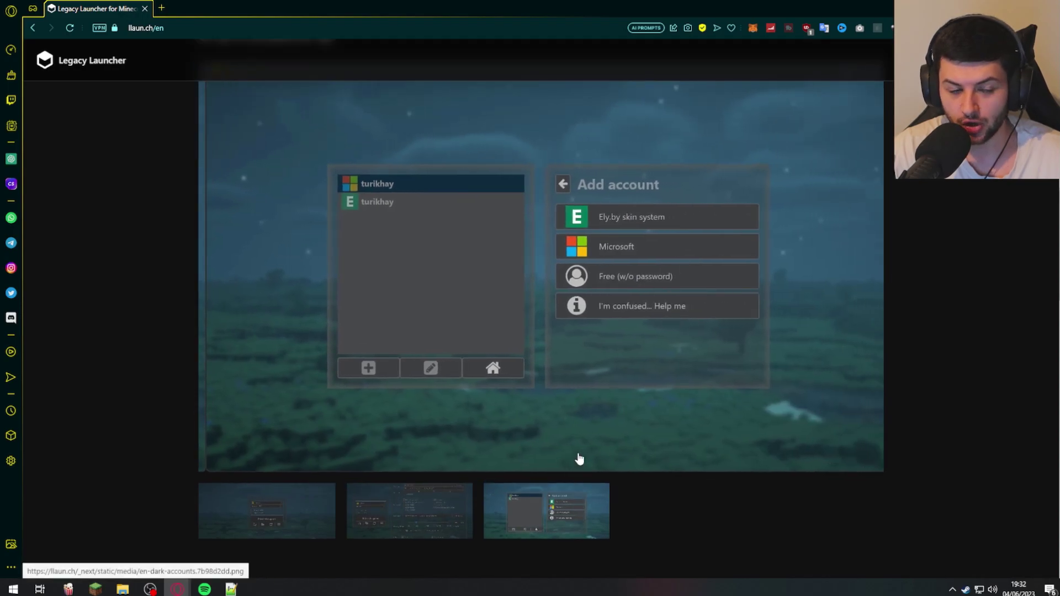
scroll(574, 450, "down", 7)
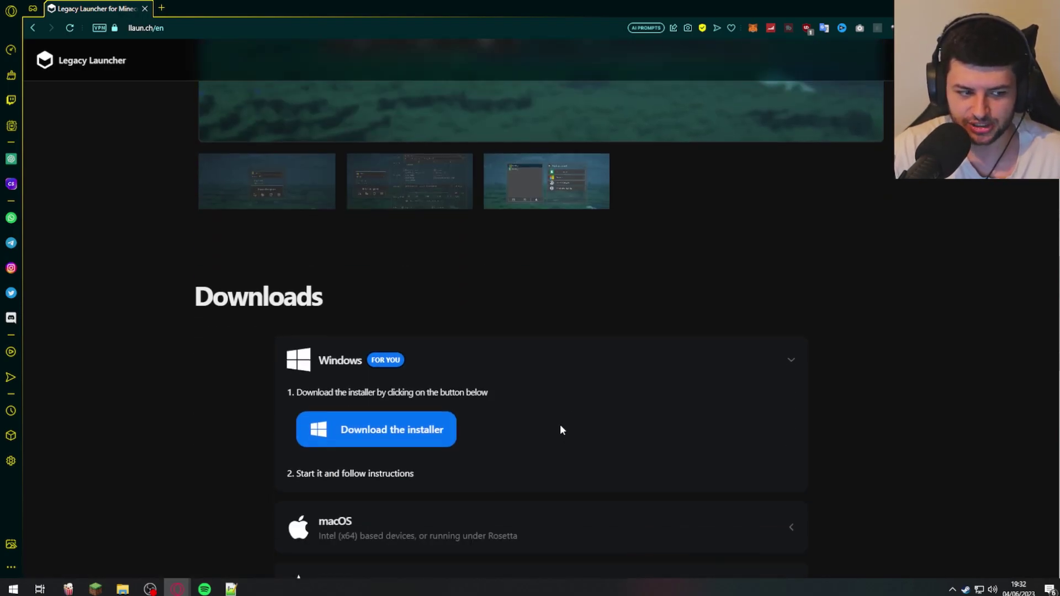
scroll(513, 414, "down", 6)
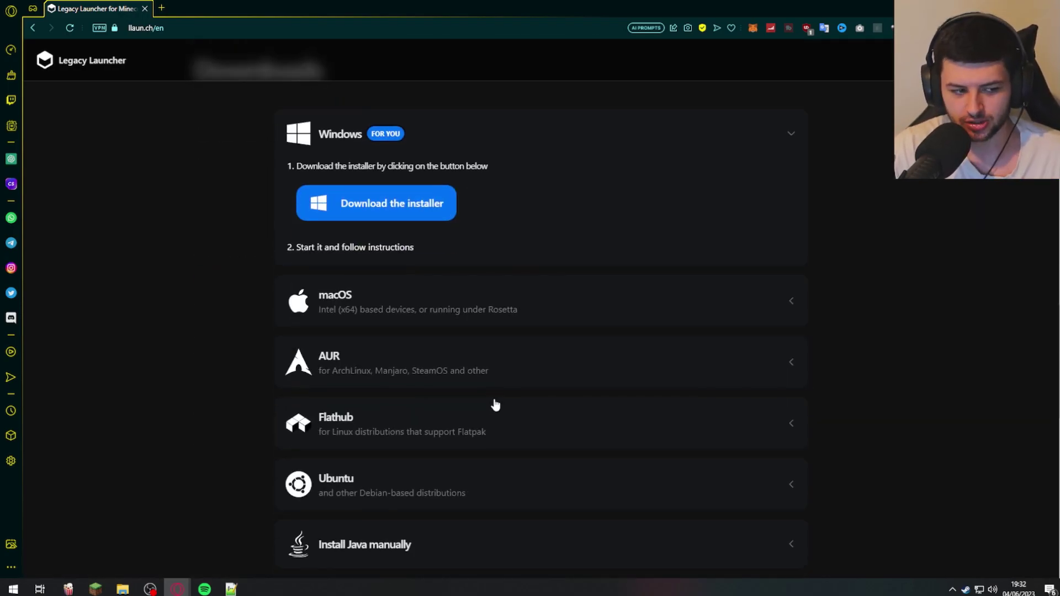
scroll(491, 385, "down", 1)
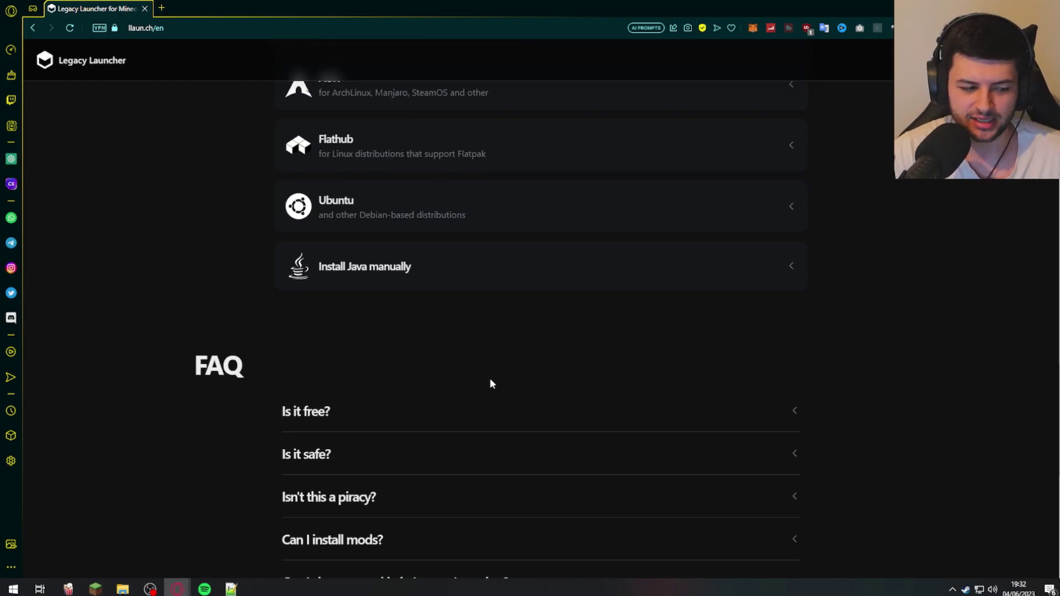
scroll(489, 375, "down", 4)
scroll(514, 419, "up", 10)
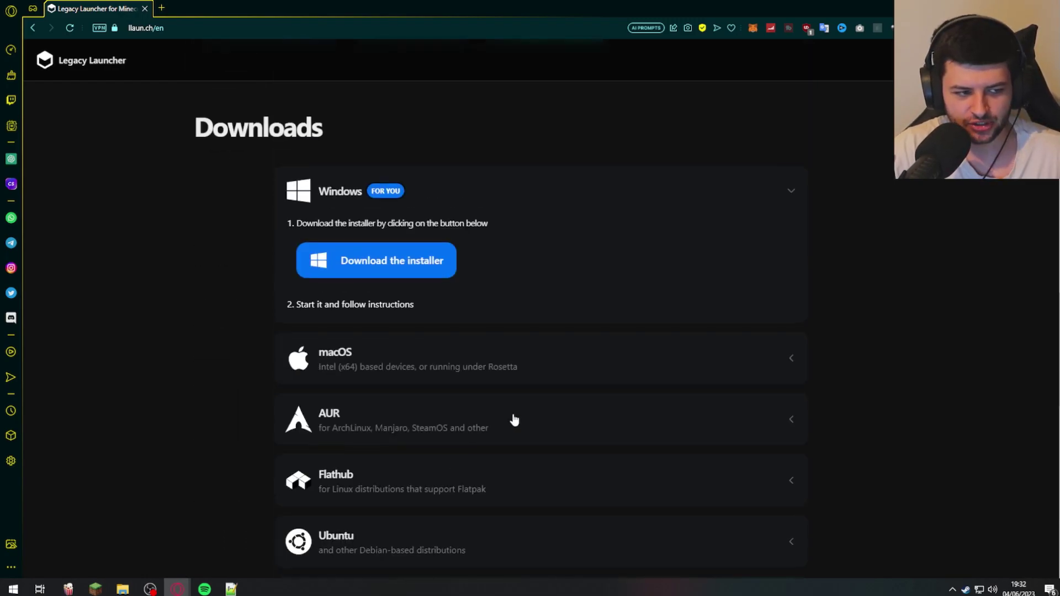
scroll(514, 420, "up", 11)
scroll(534, 374, "down", 3)
left_click(432, 494)
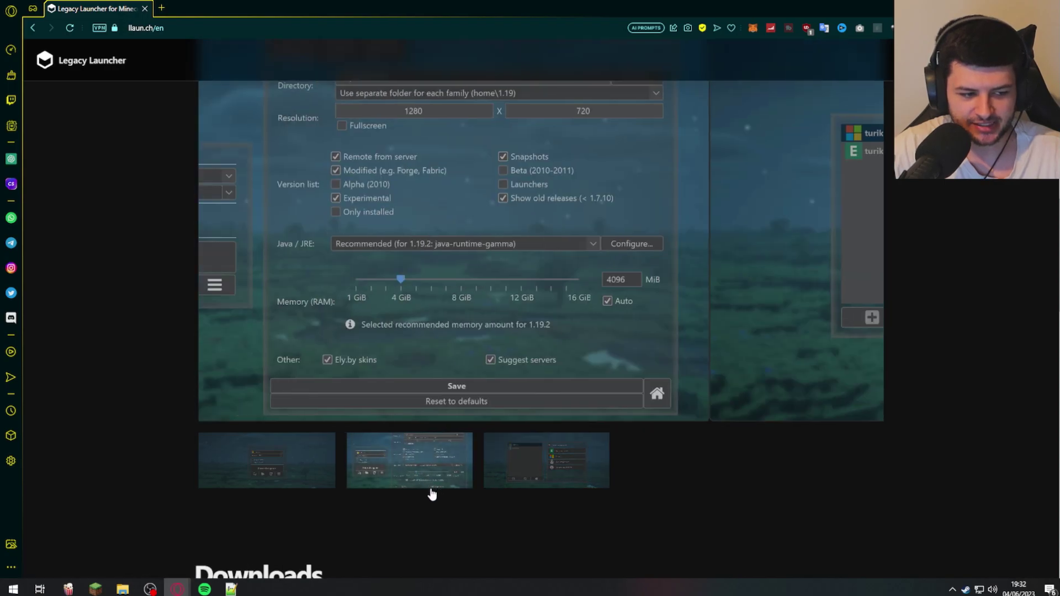
Download the Windows version of Legacy Launcher from the main banner of the page
scroll(442, 469, "up", 9)
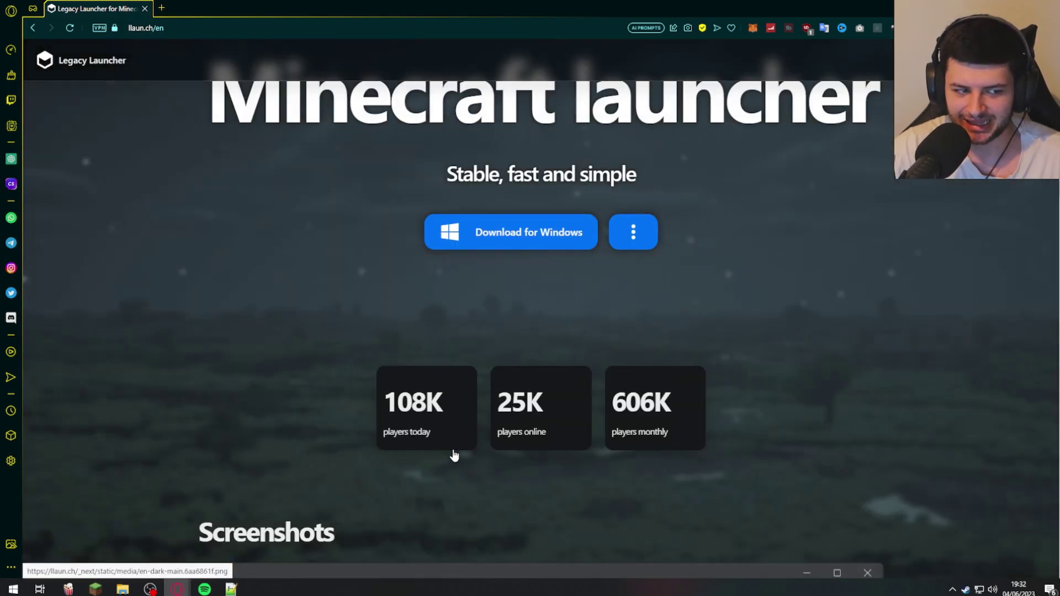
scroll(546, 420, "up", 2)
left_click(525, 343)
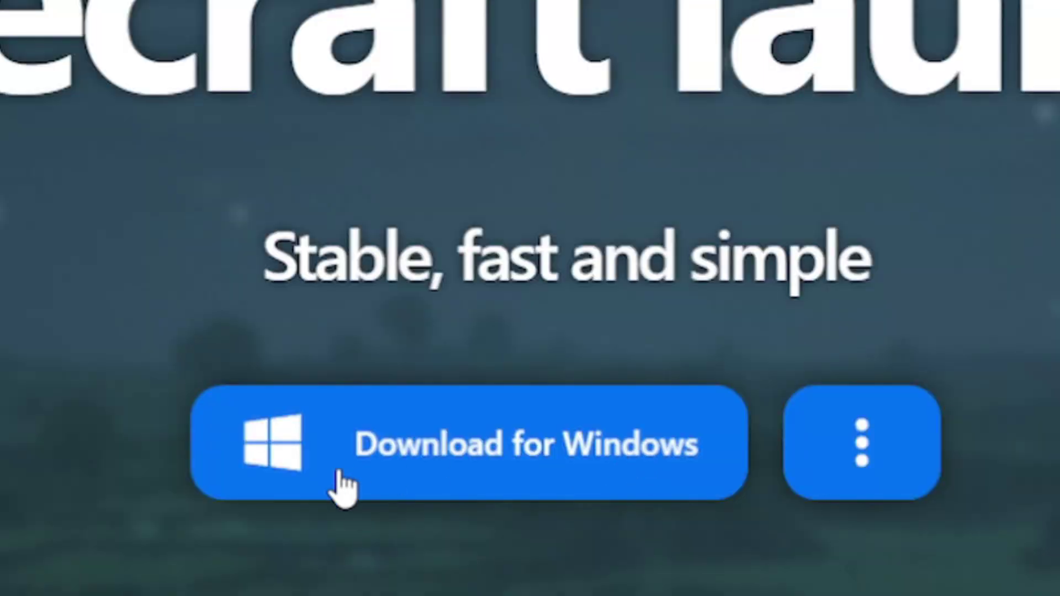
Review the downloads for other operating systems and read the FAQ answer on whether mods can be installed
left_click(927, 453)
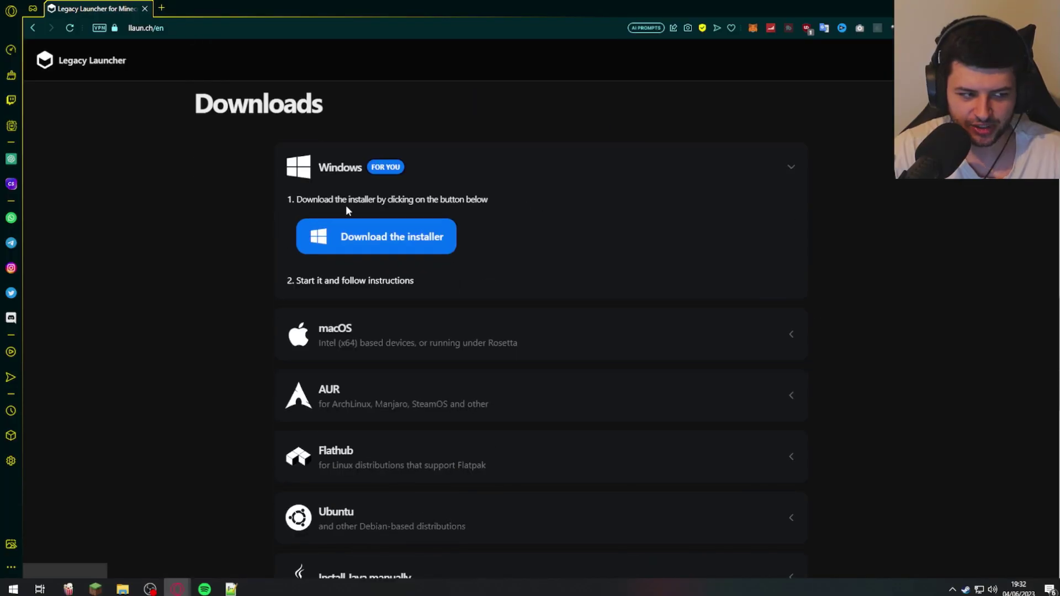
scroll(227, 186, "down", 2)
scroll(316, 277, "down", 1)
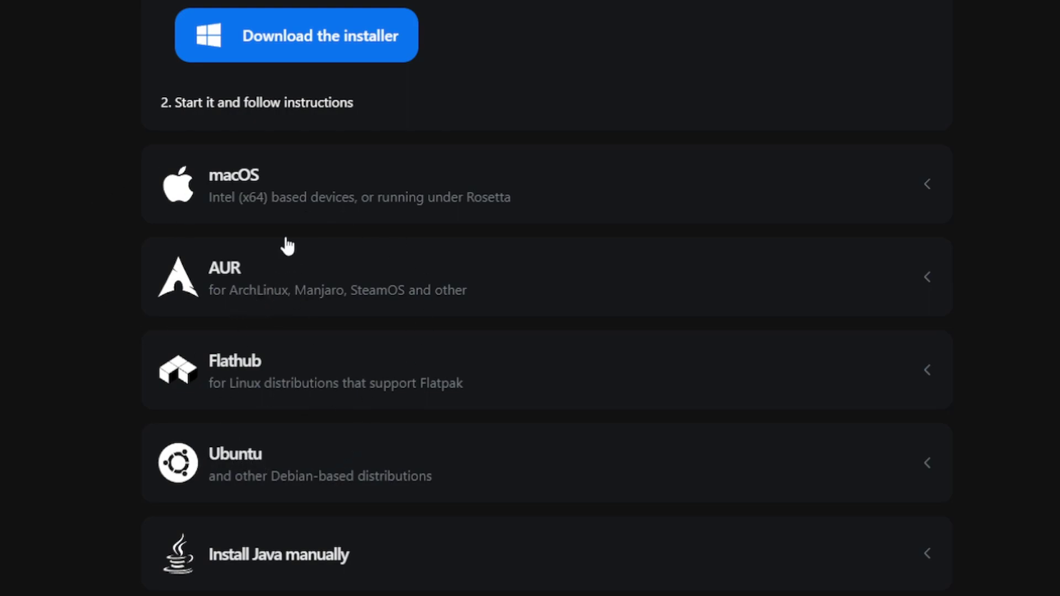
scroll(284, 244, "down", 3)
scroll(191, 371, "down", 7)
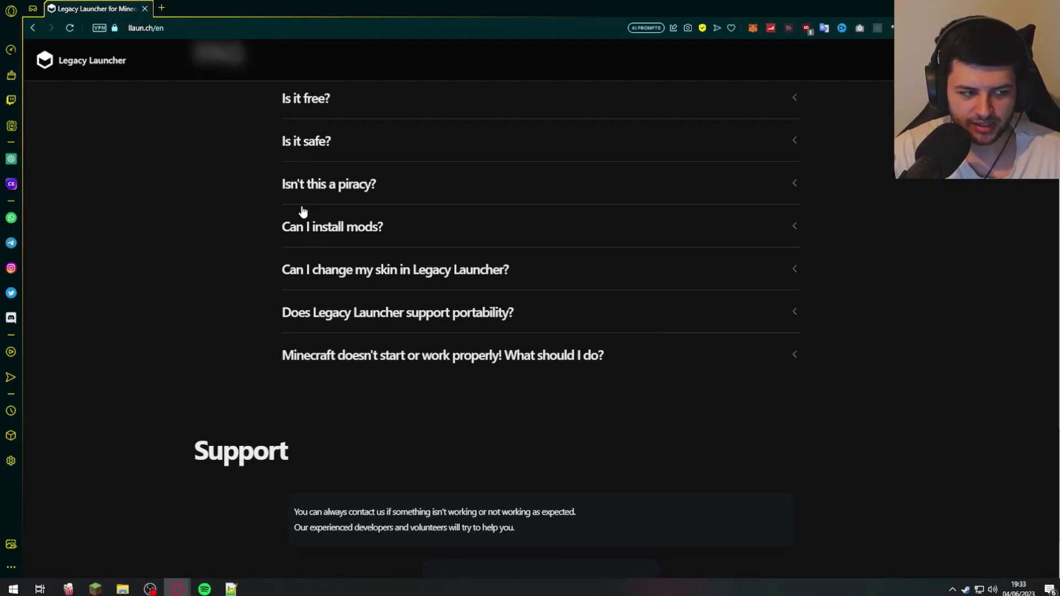
scroll(300, 210, "up", 1)
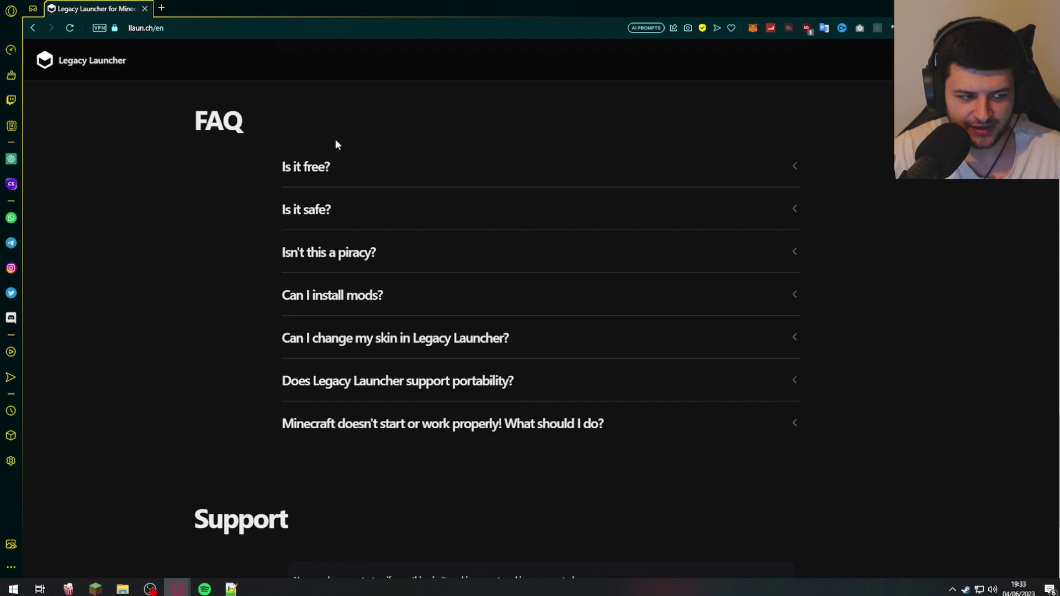
left_click(322, 291)
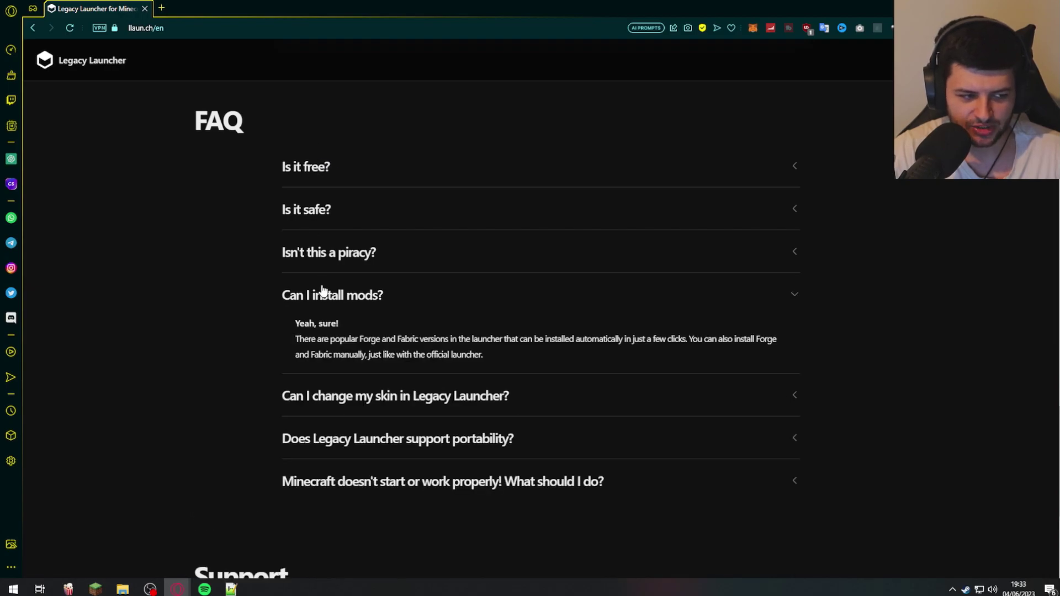
scroll(266, 348, "down", 5)
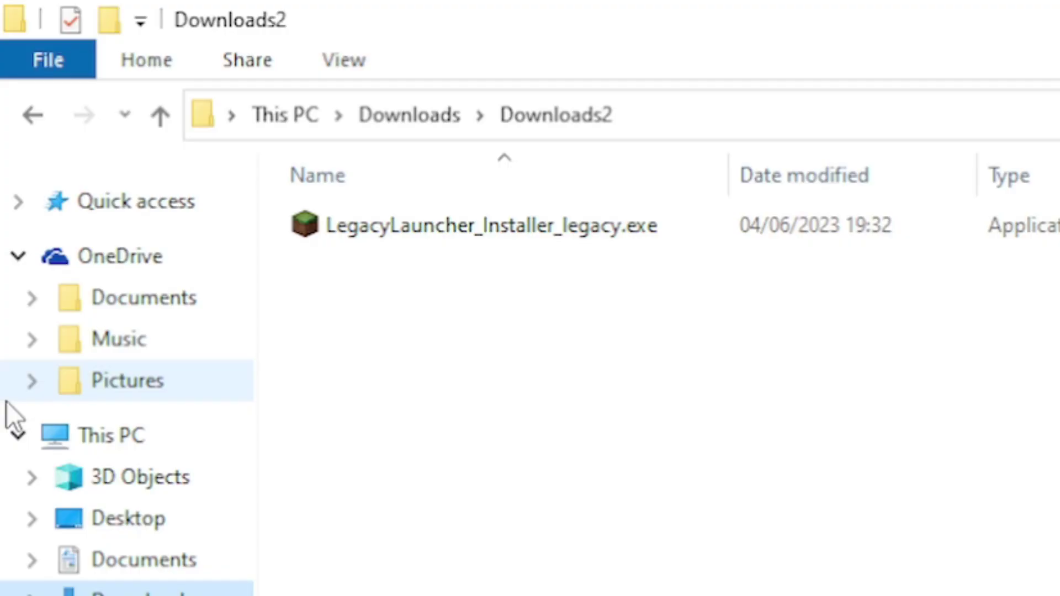
Run LegacyLauncher_Installer_legacy.exe from the Downloads2 folder and accept the setup's welcome and information pages
left_click(18, 434)
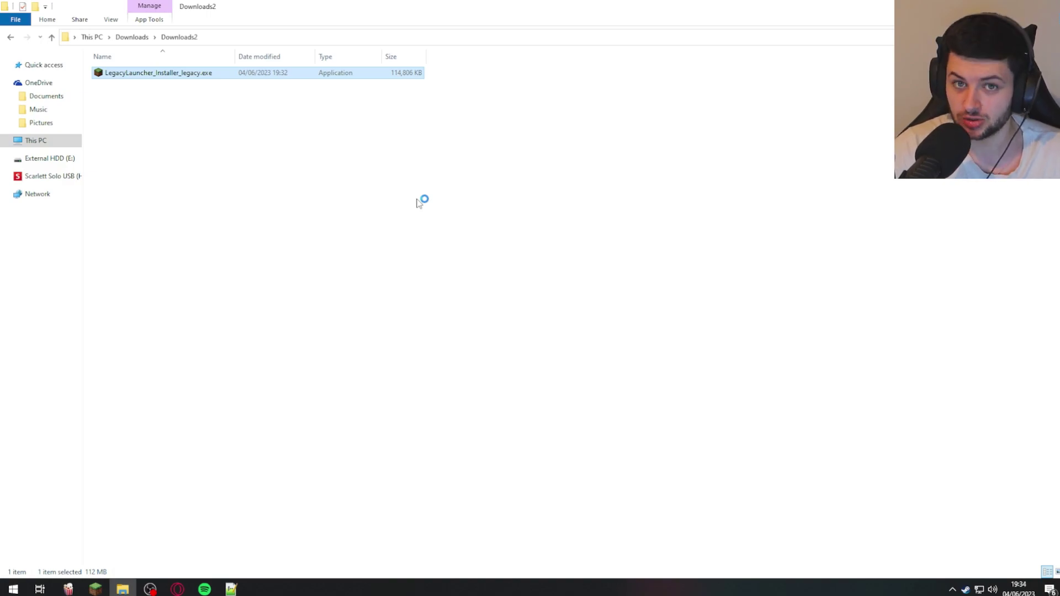
left_click(561, 324)
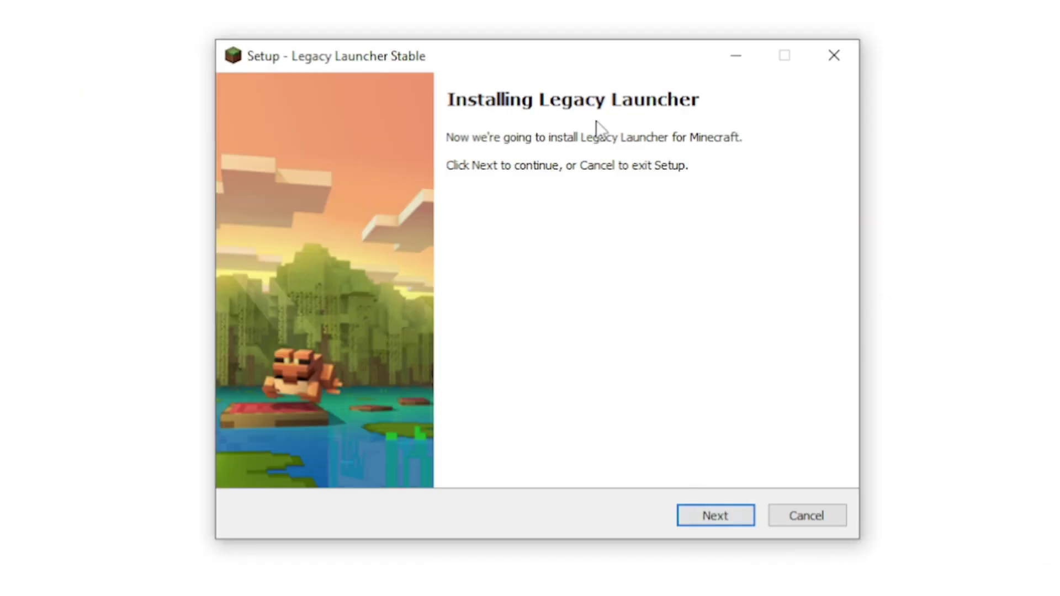
left_click(733, 514)
left_click(714, 516)
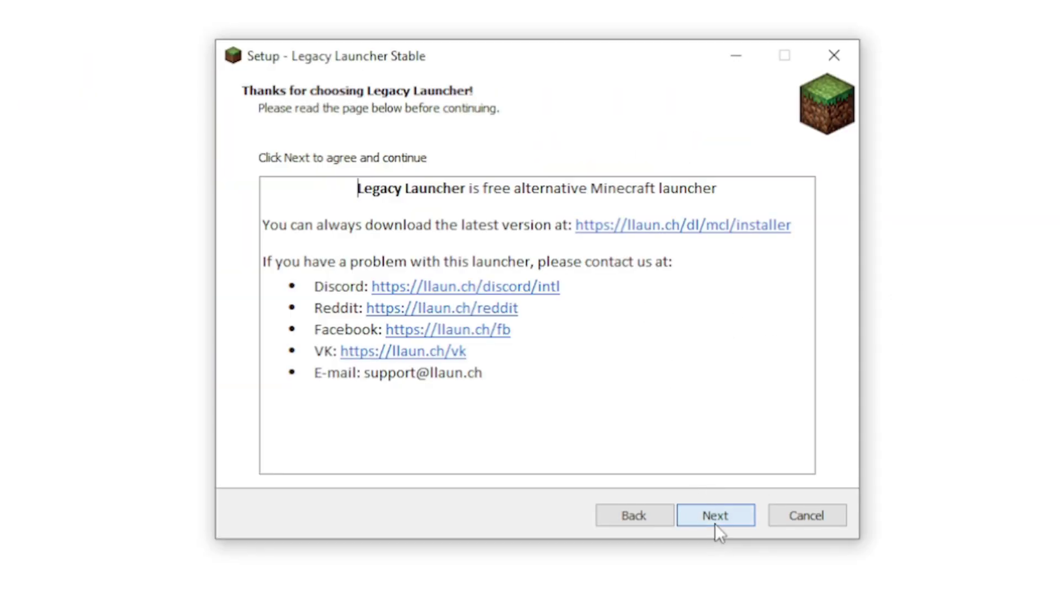
left_click(714, 518)
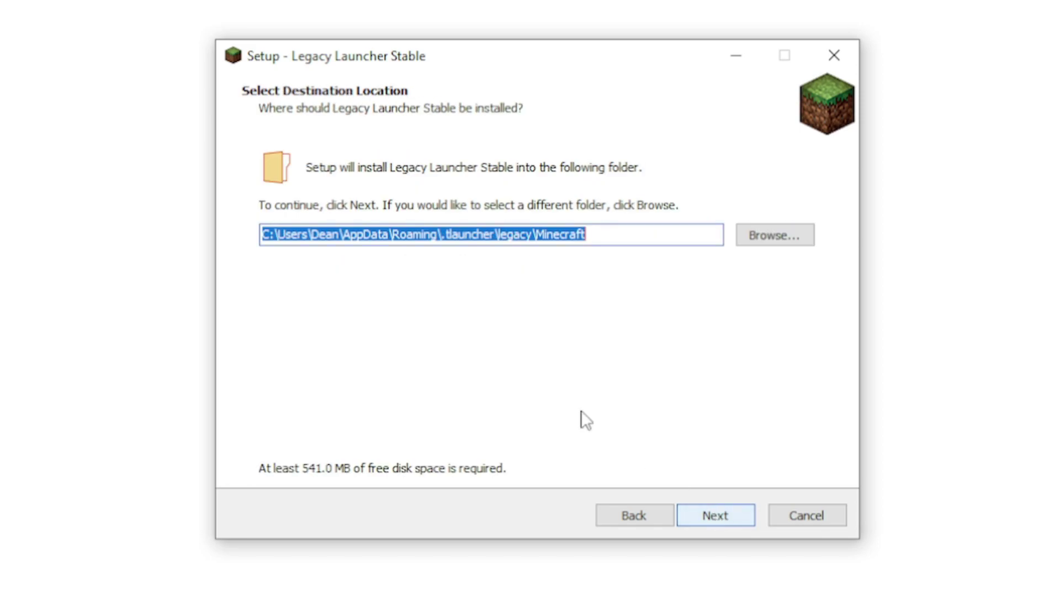
Install Legacy Launcher Stable in the default destination folder and finish setup with the option to launch it enabled
left_click_drag(262, 234, 87, 196)
left_click(635, 230)
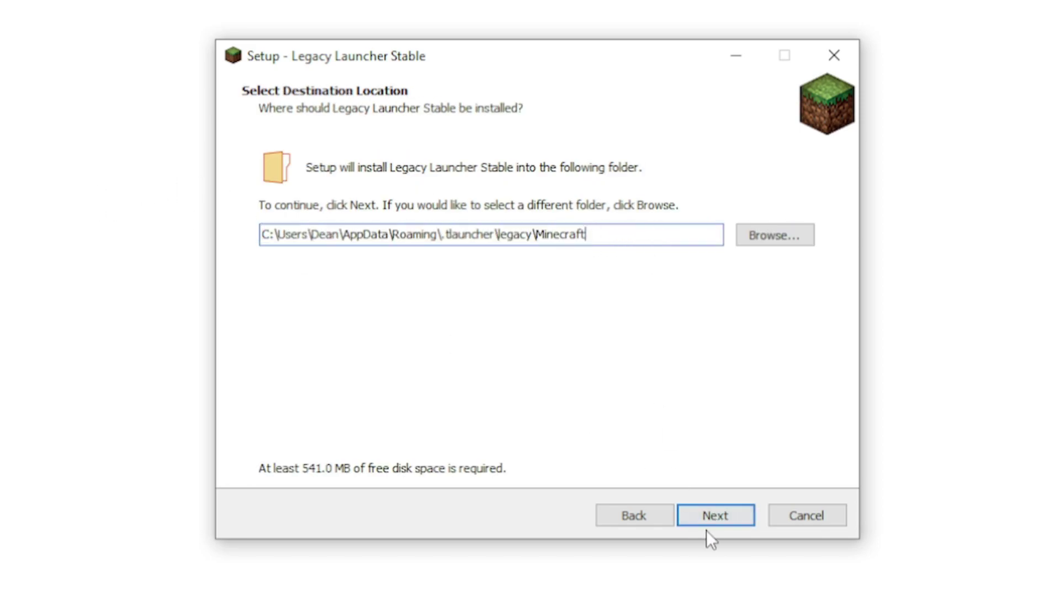
left_click(723, 516)
left_click(724, 516)
left_click(723, 516)
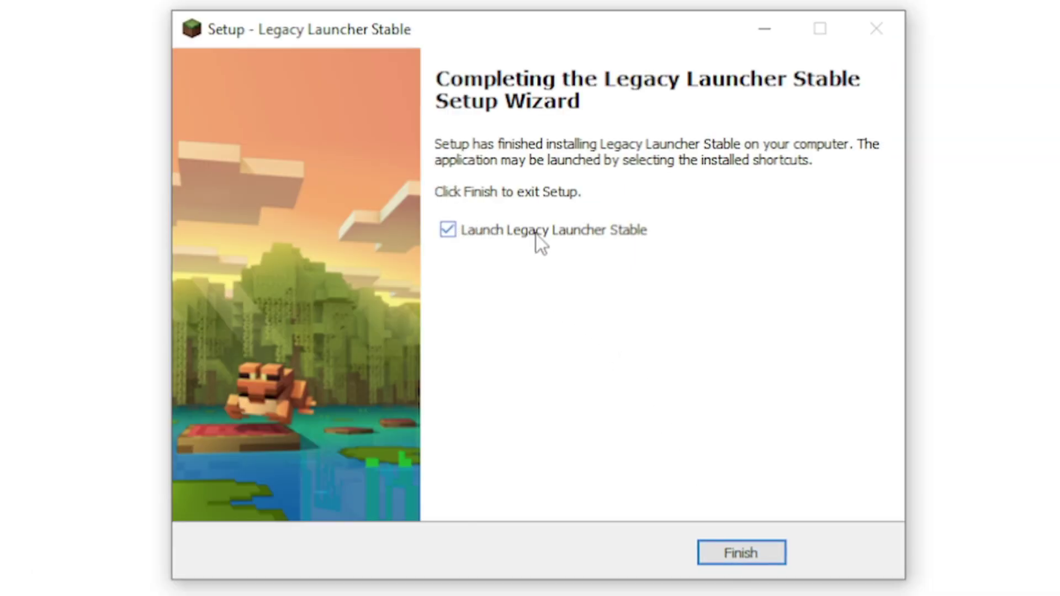
left_click(742, 553)
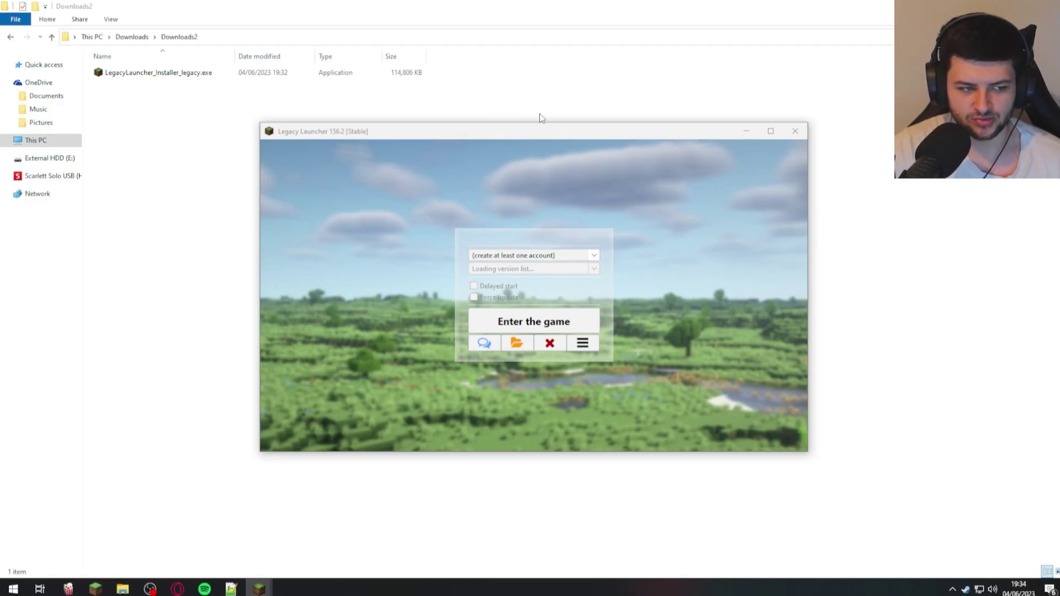
Maximize the Legacy Launcher window and dismiss the notice about TL Legacy being renamed
double_click(577, 133)
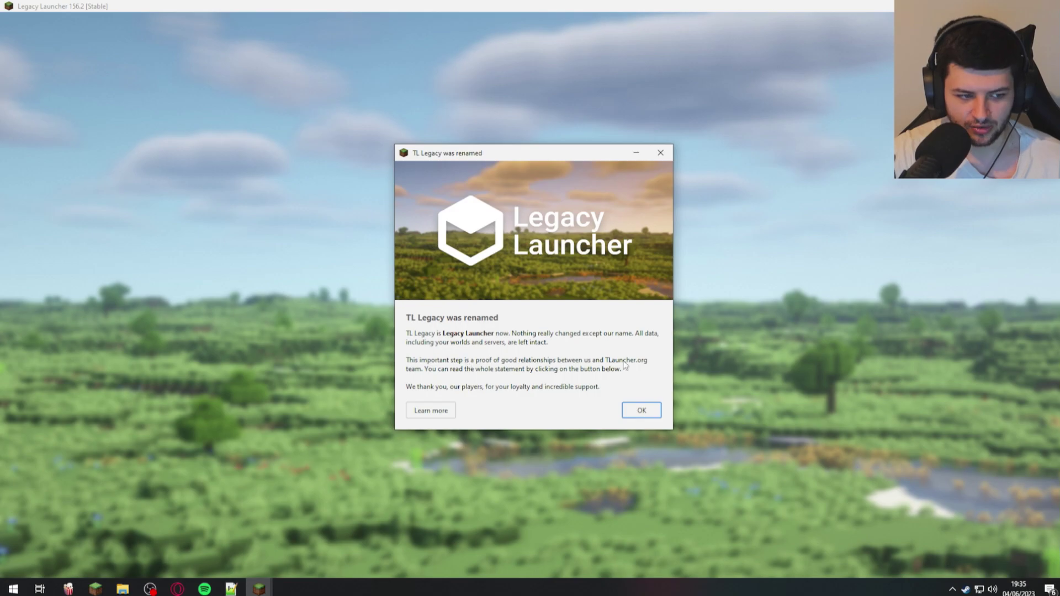
left_click_drag(620, 360, 591, 363)
left_click(640, 413)
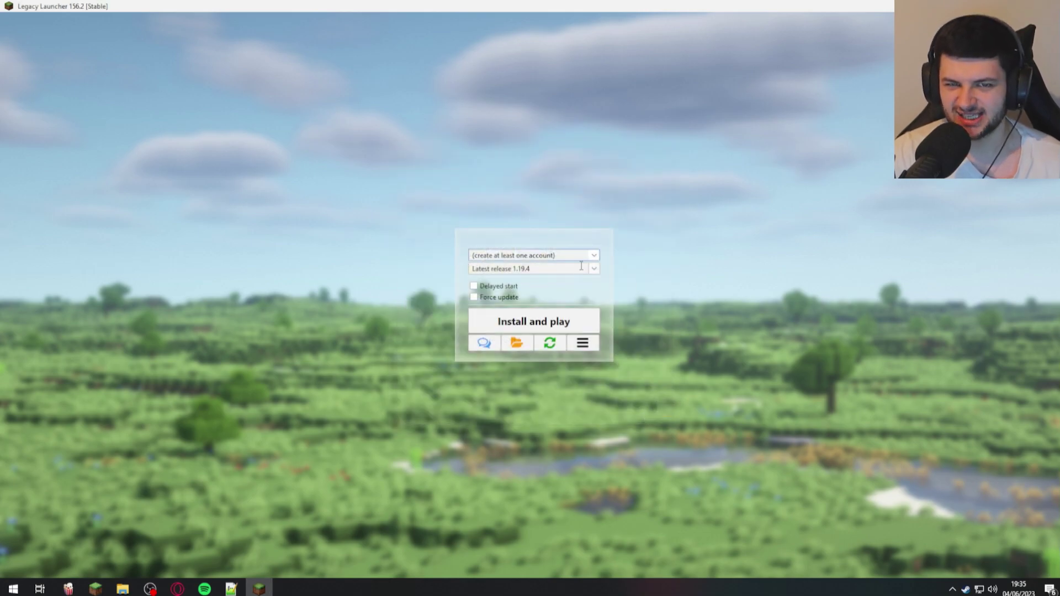
Add a Microsoft account to the launcher, grant the requested access in the browser, and return to the launcher's home screen
left_click(574, 255)
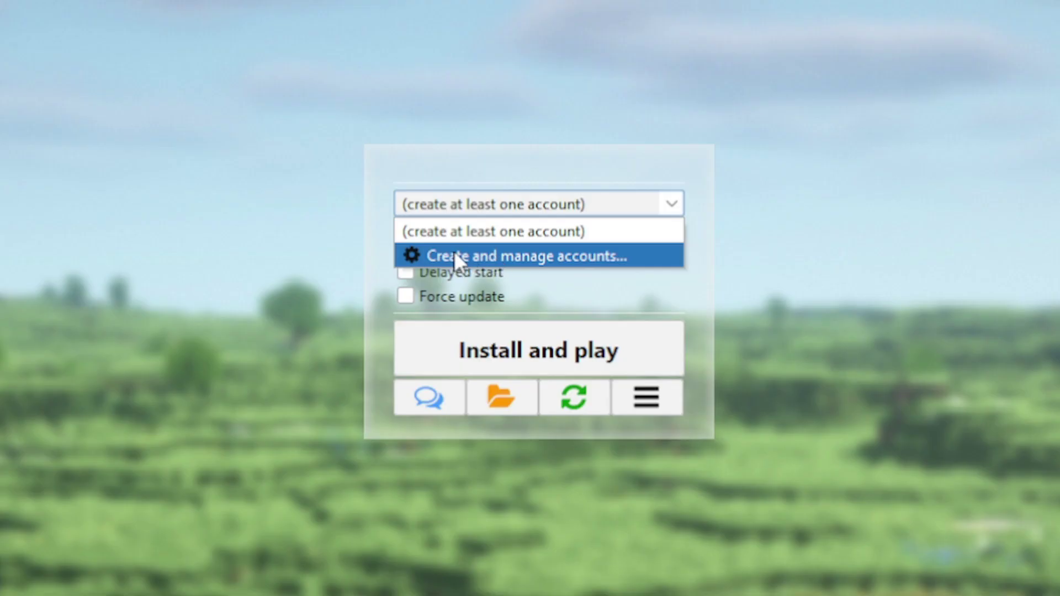
left_click(455, 255)
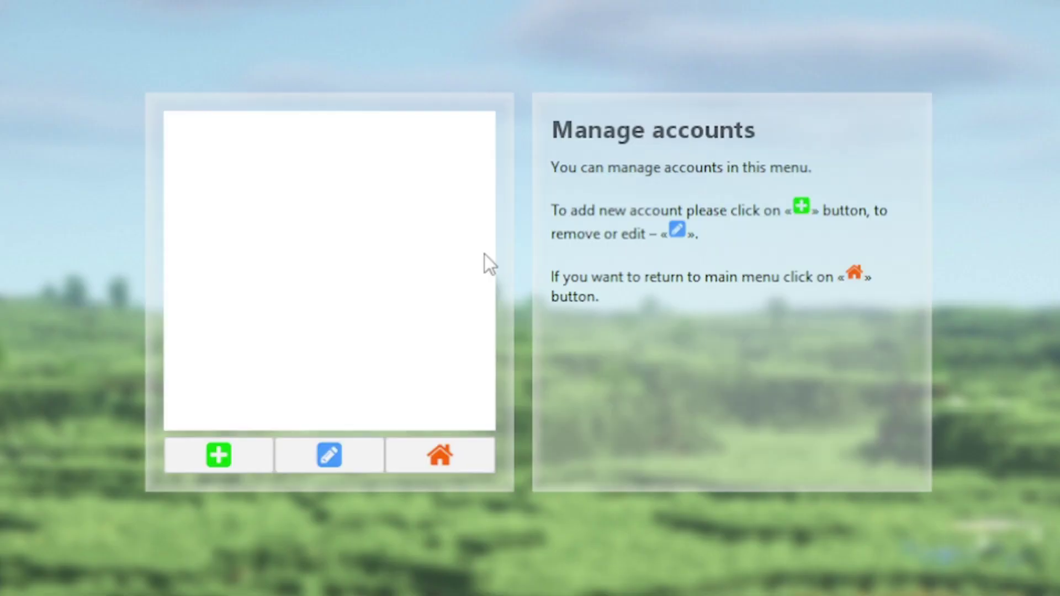
left_click(215, 464)
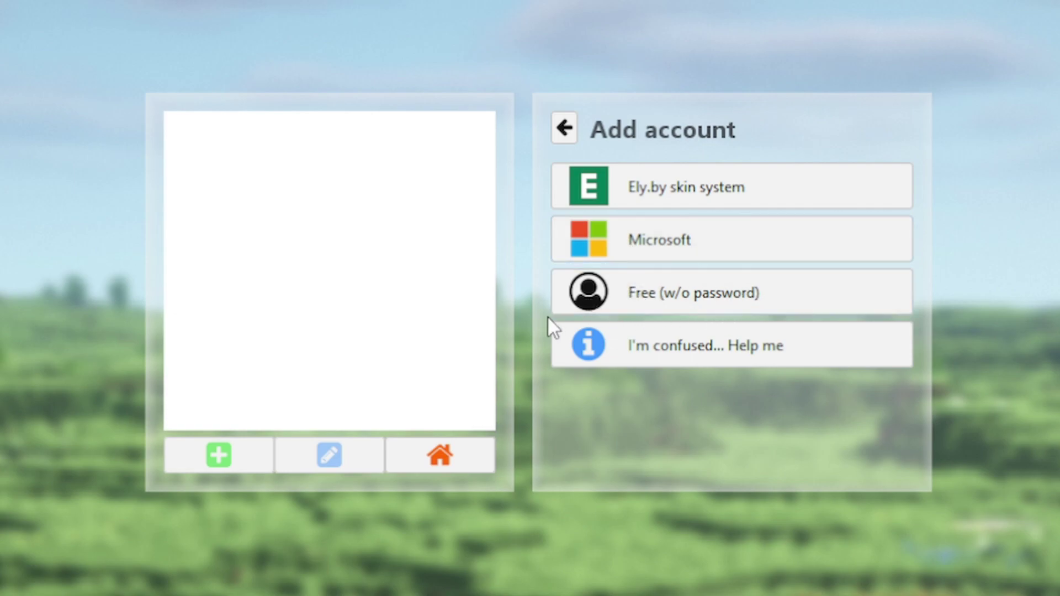
left_click(627, 252)
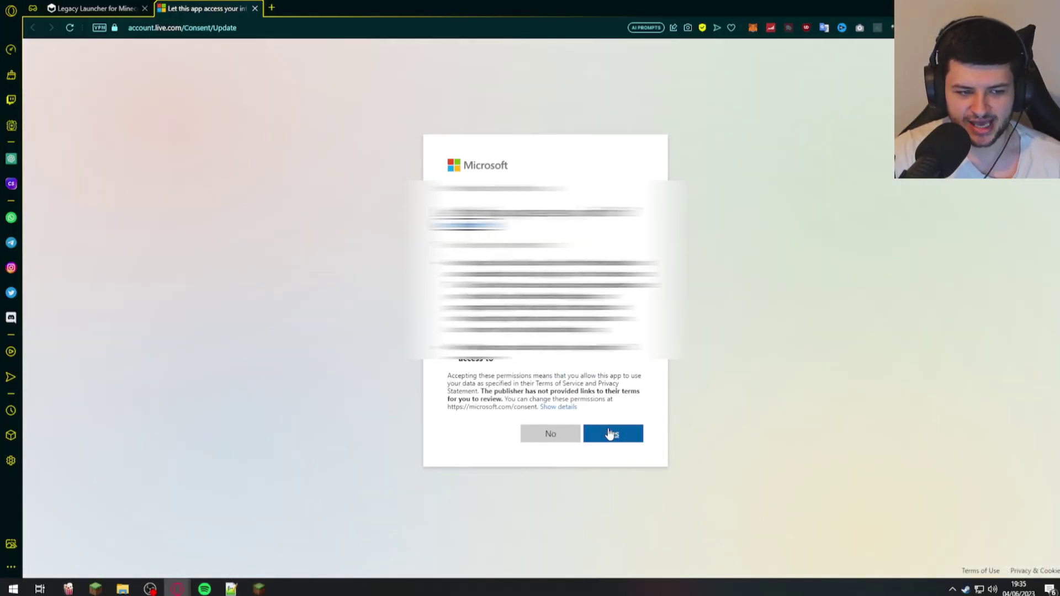
left_click(610, 433)
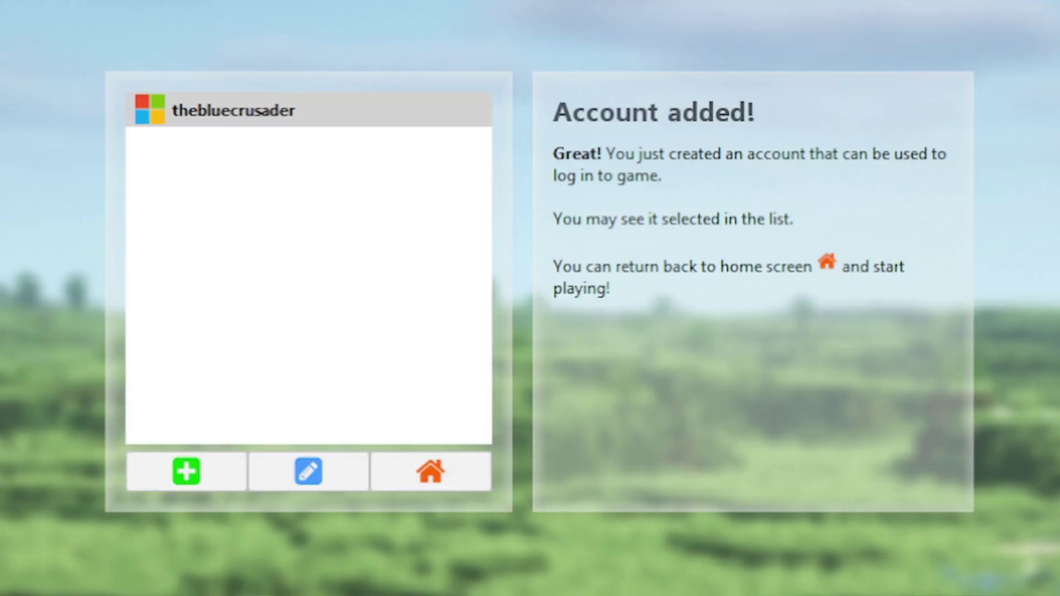
left_click(430, 473)
left_click(570, 195)
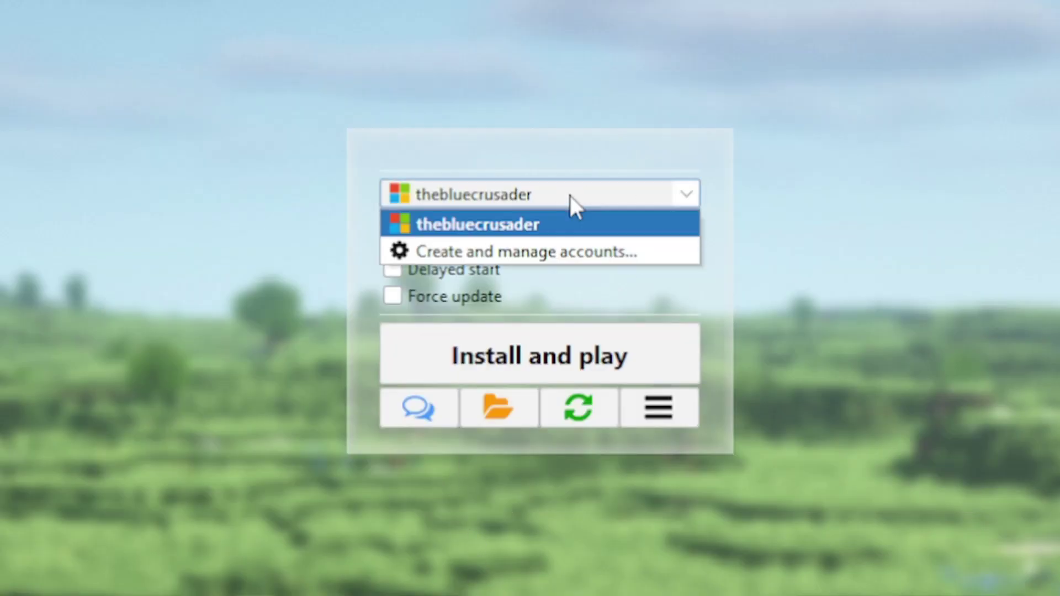
left_click(456, 200)
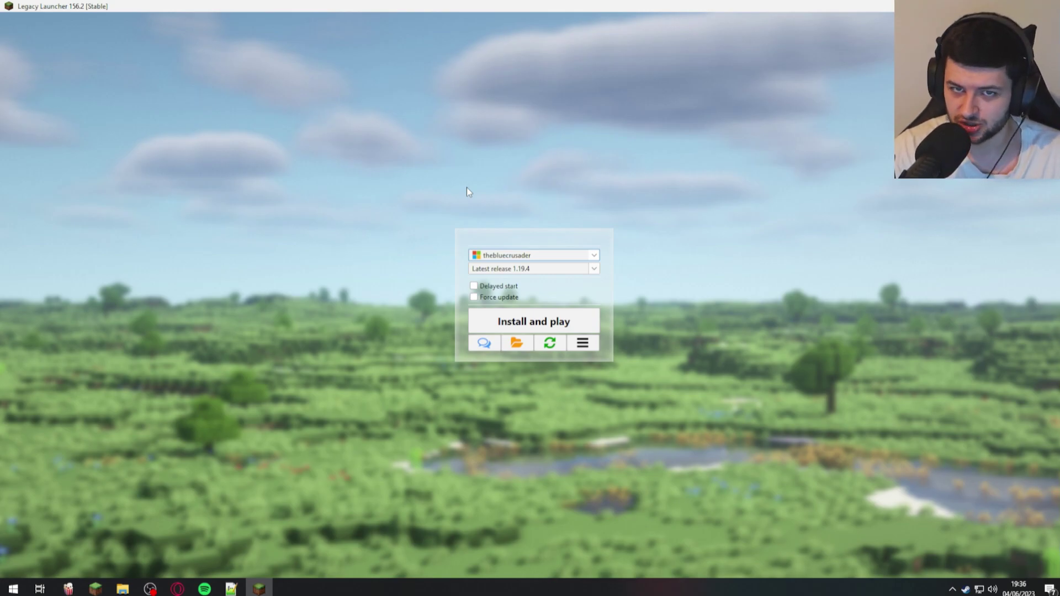
left_click(528, 255)
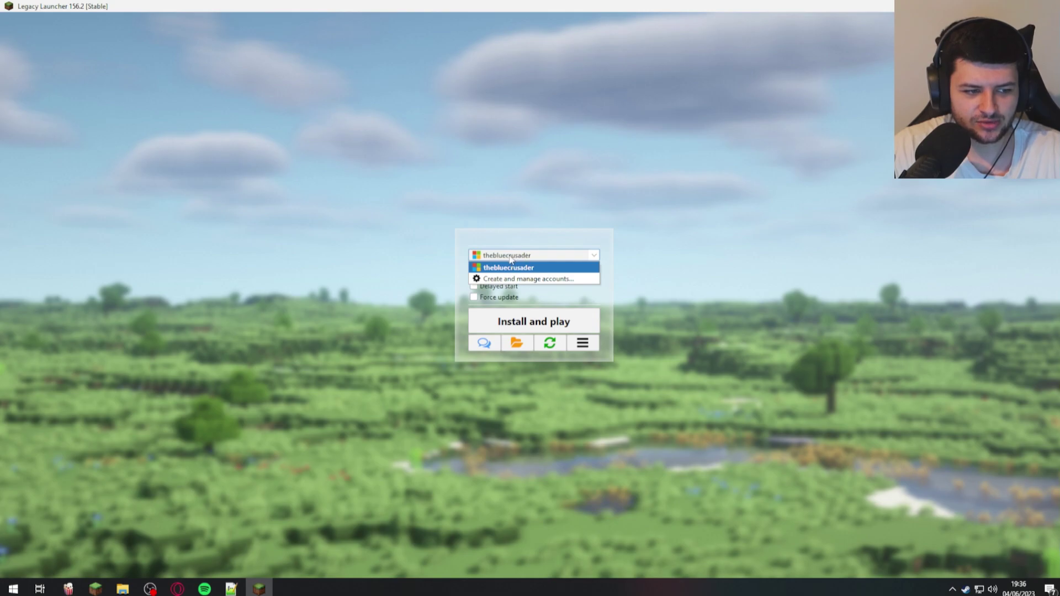
left_click(528, 255)
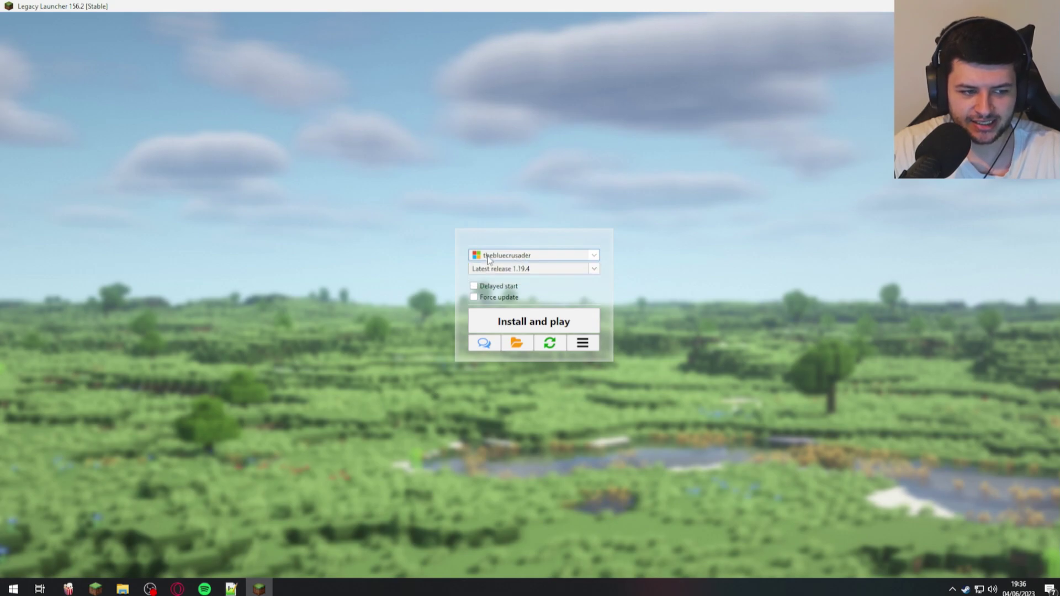
left_click(529, 255)
left_click(528, 257)
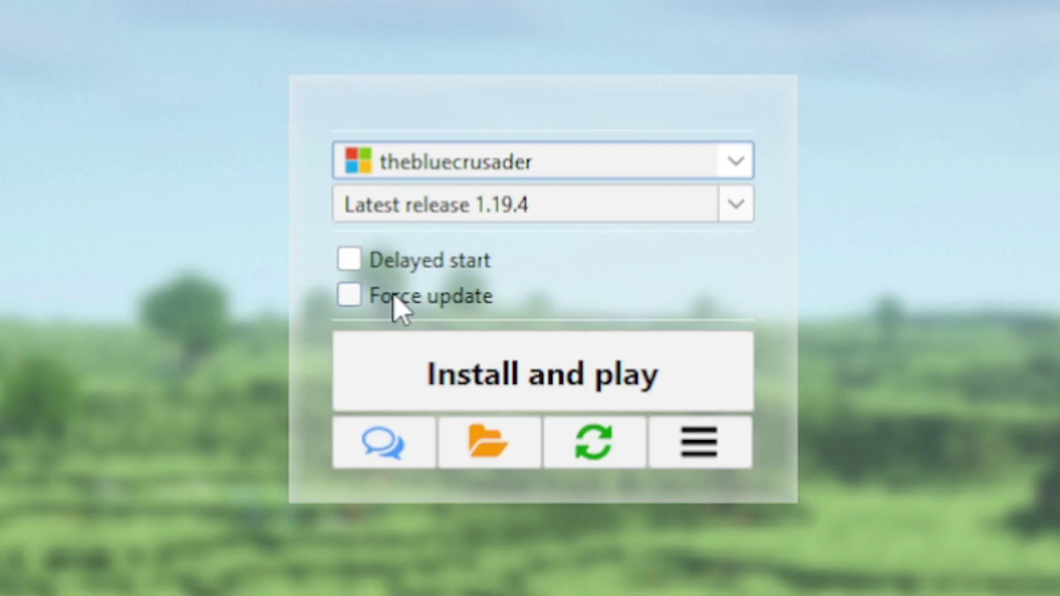
Try the Force update and Delayed start options, dismiss the autologin tip, and leave both options off
left_click(356, 297)
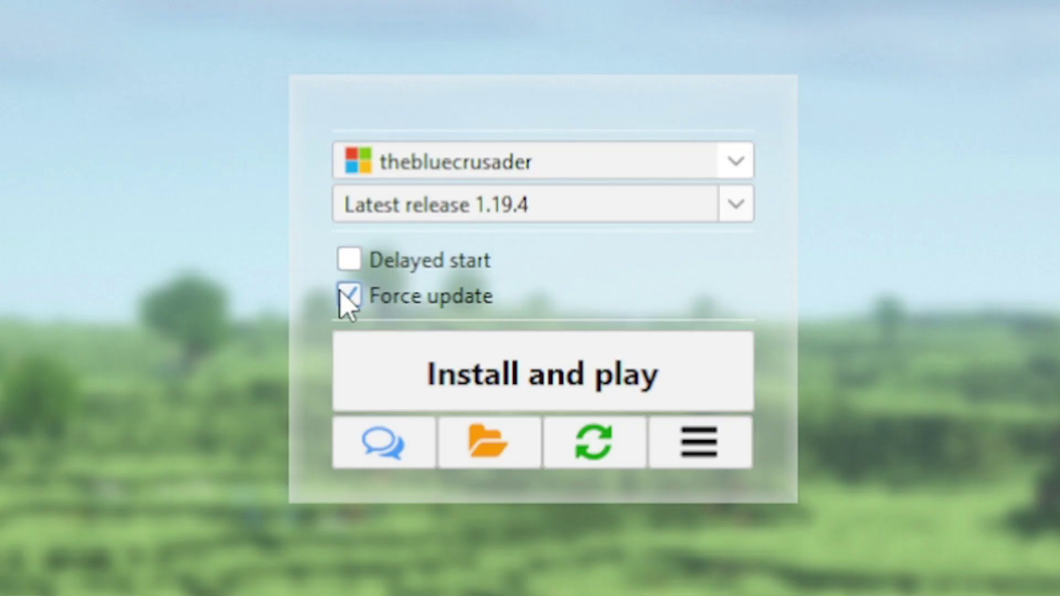
left_click(350, 259)
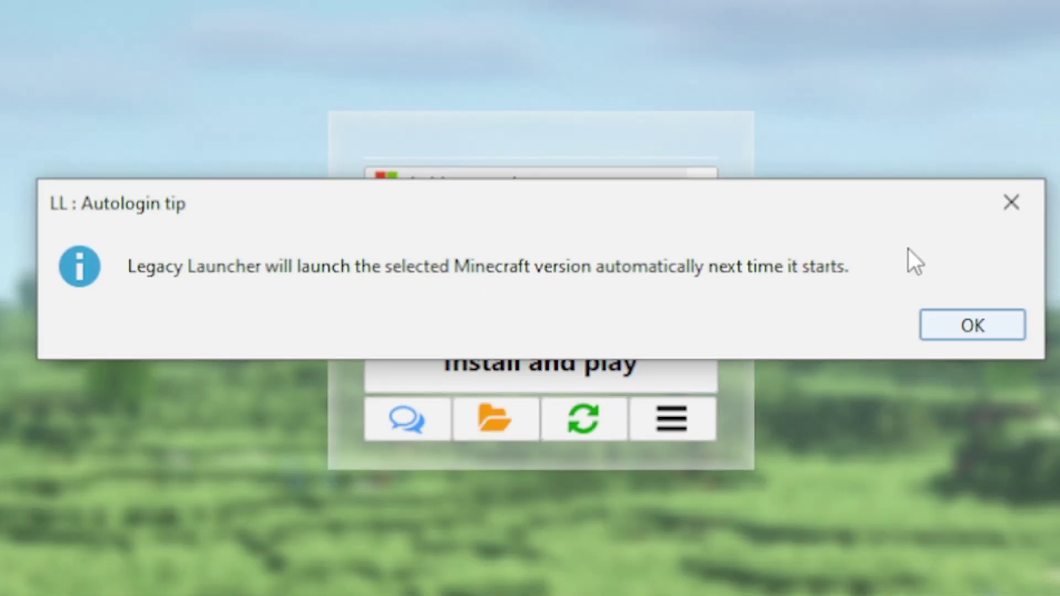
left_click(1011, 203)
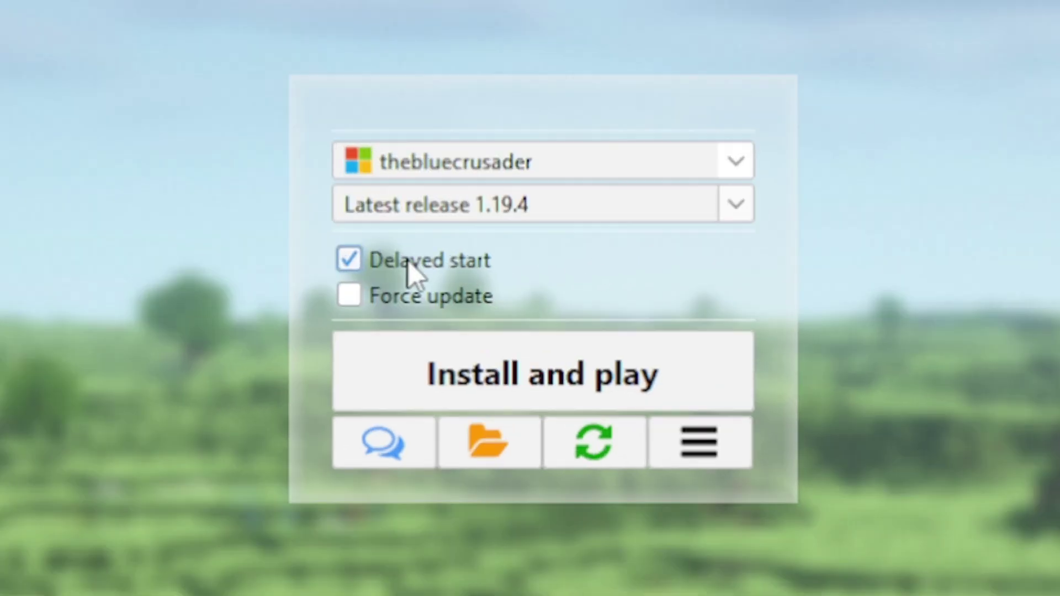
left_click(409, 260)
Browse the full list of available Minecraft versions, from the latest release down to the oldest ones
left_click(454, 204)
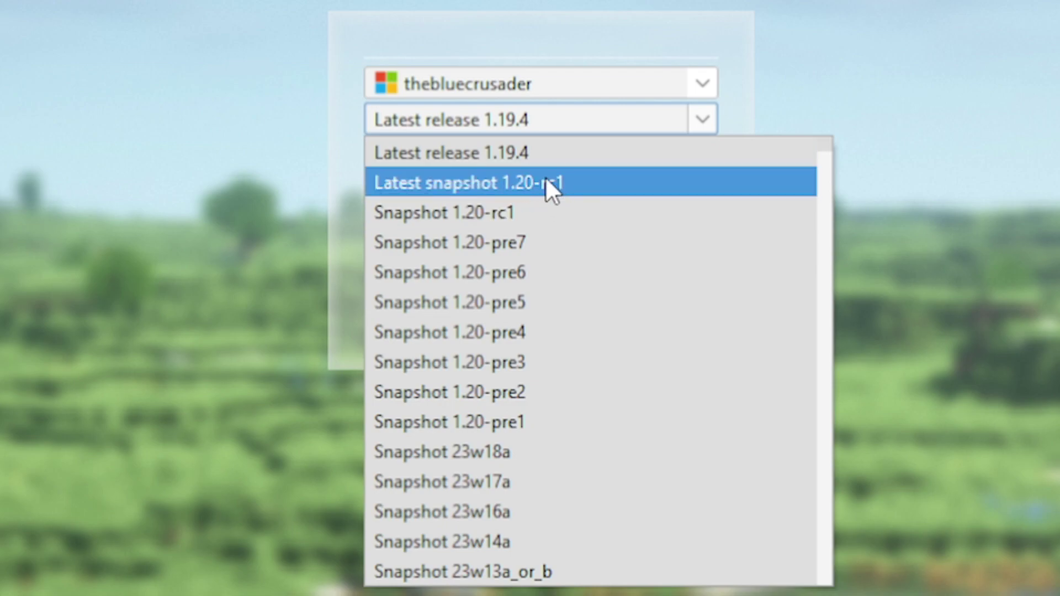
scroll(549, 188, "down", 3)
scroll(541, 212, "up", 3)
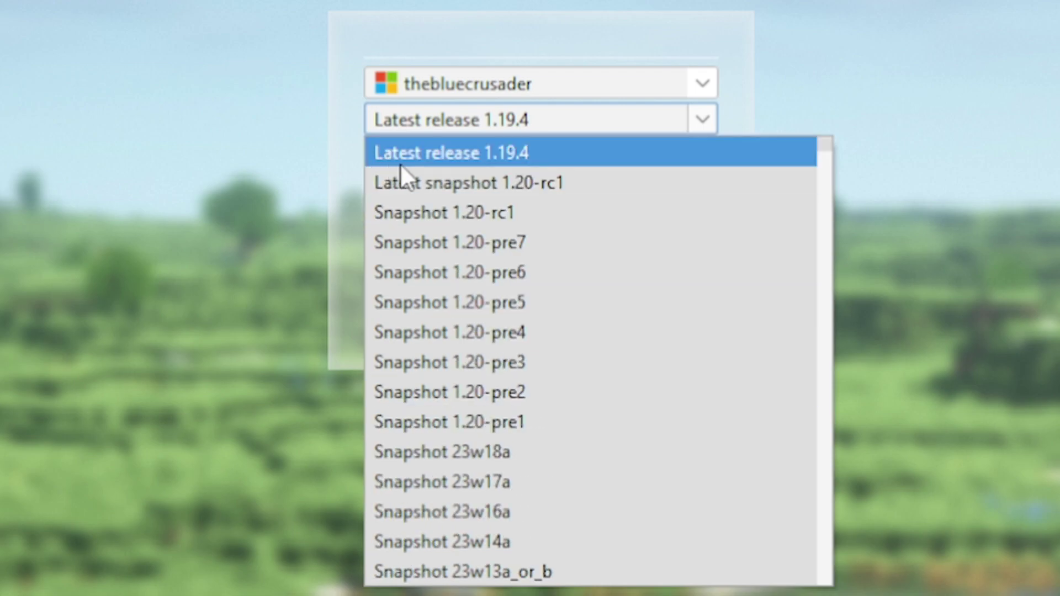
scroll(570, 246, "down", 3)
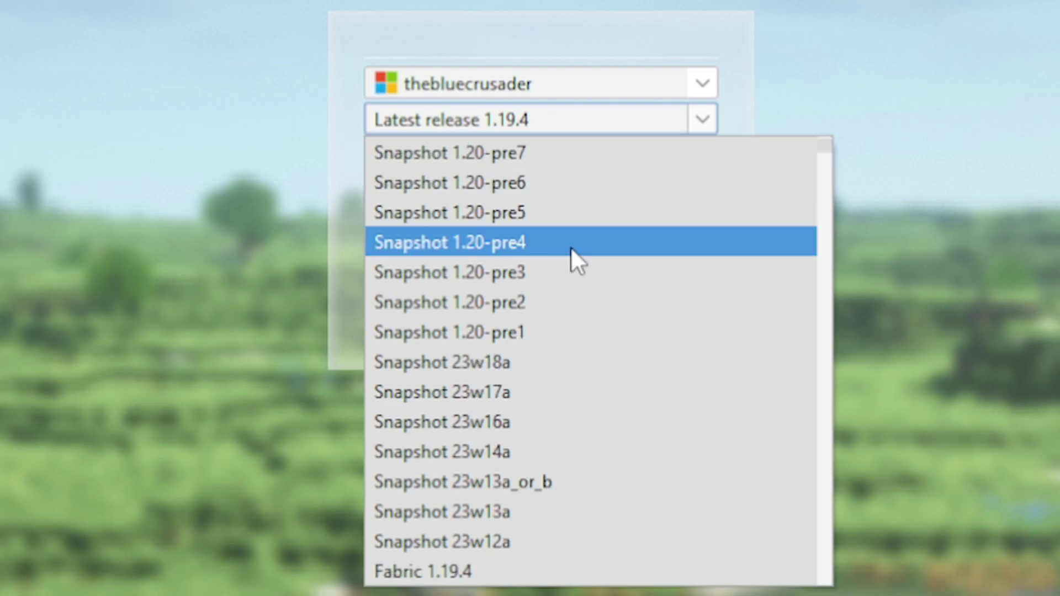
scroll(571, 246, "down", 1)
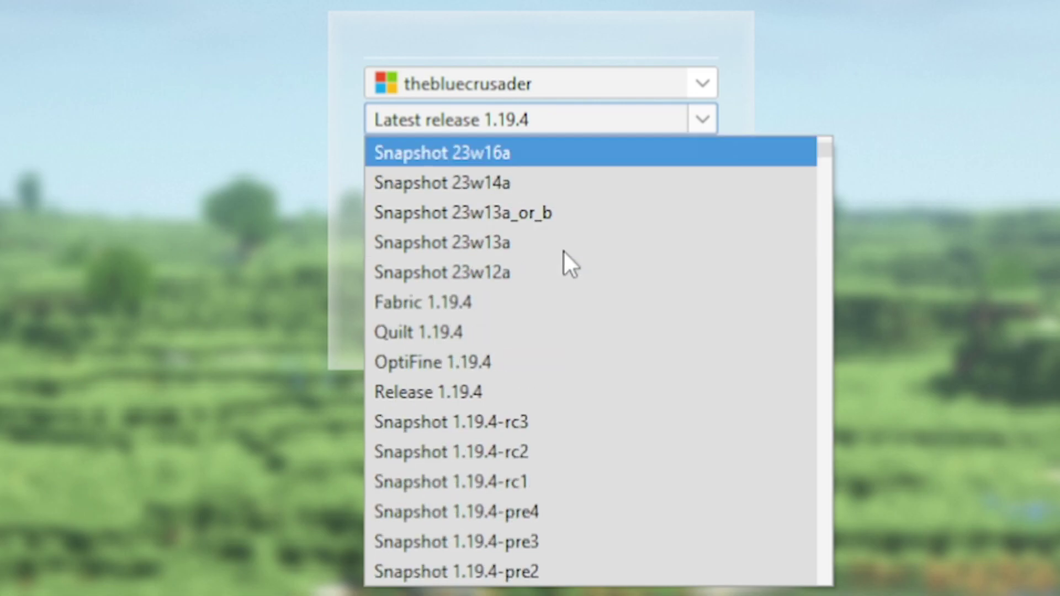
scroll(563, 250, "down", 1)
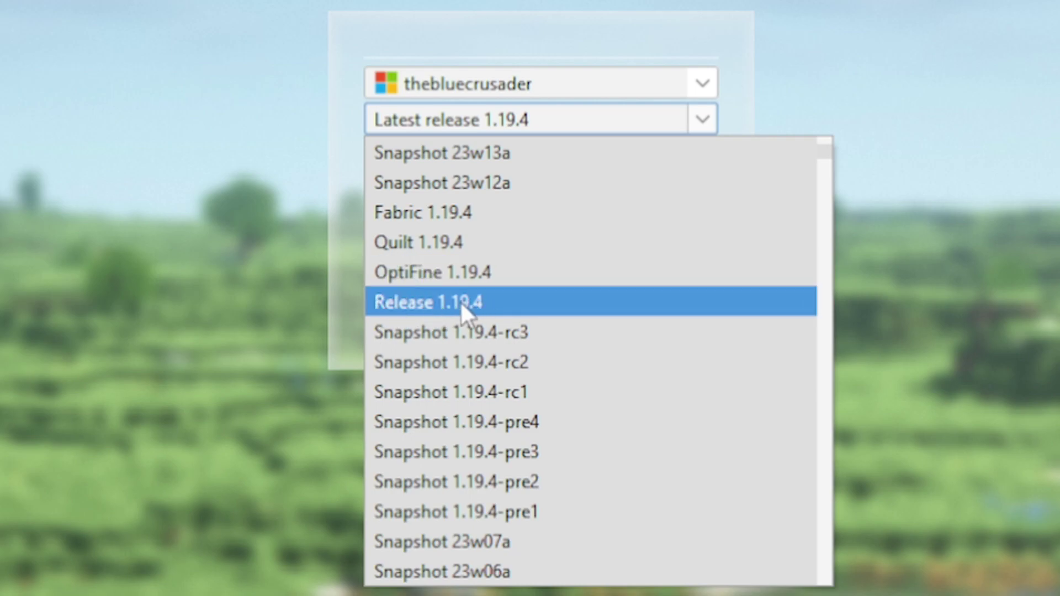
scroll(465, 301, "up", 5)
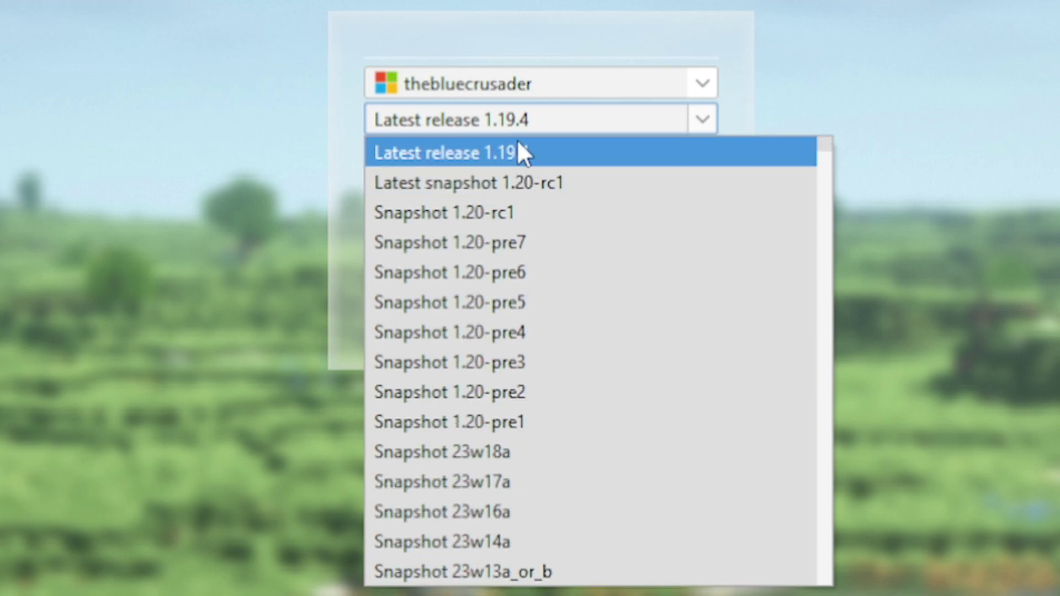
scroll(475, 226, "down", 4)
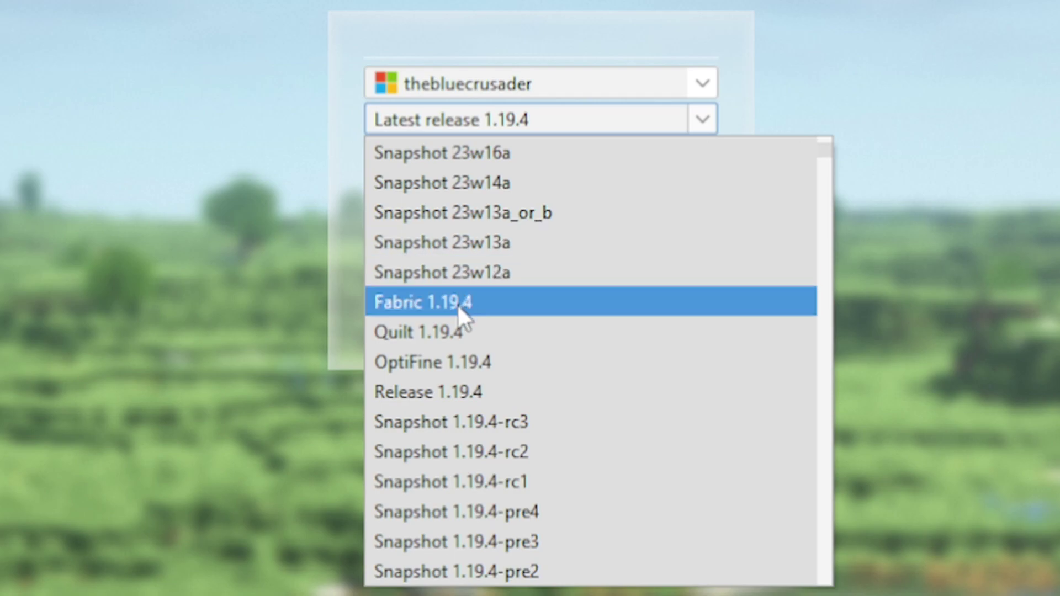
scroll(452, 318, "down", 3)
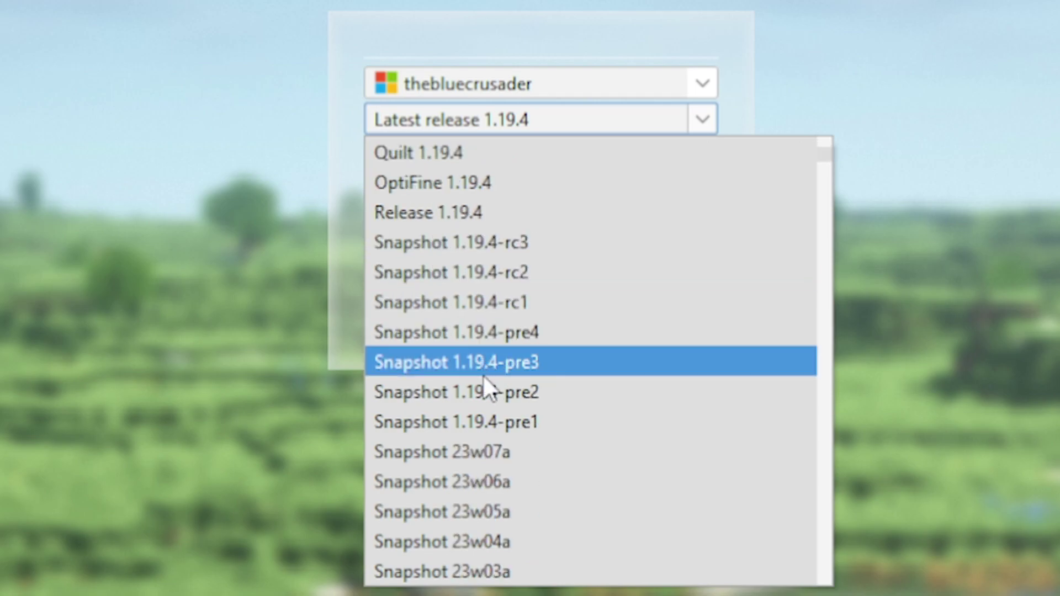
scroll(486, 273, "down", 4)
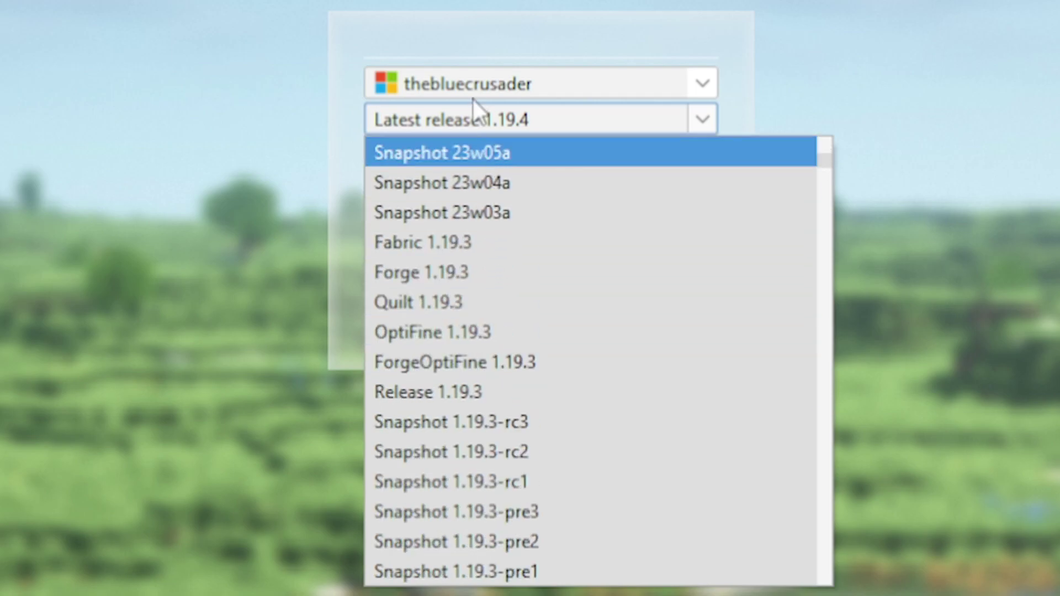
scroll(485, 278, "down", 20)
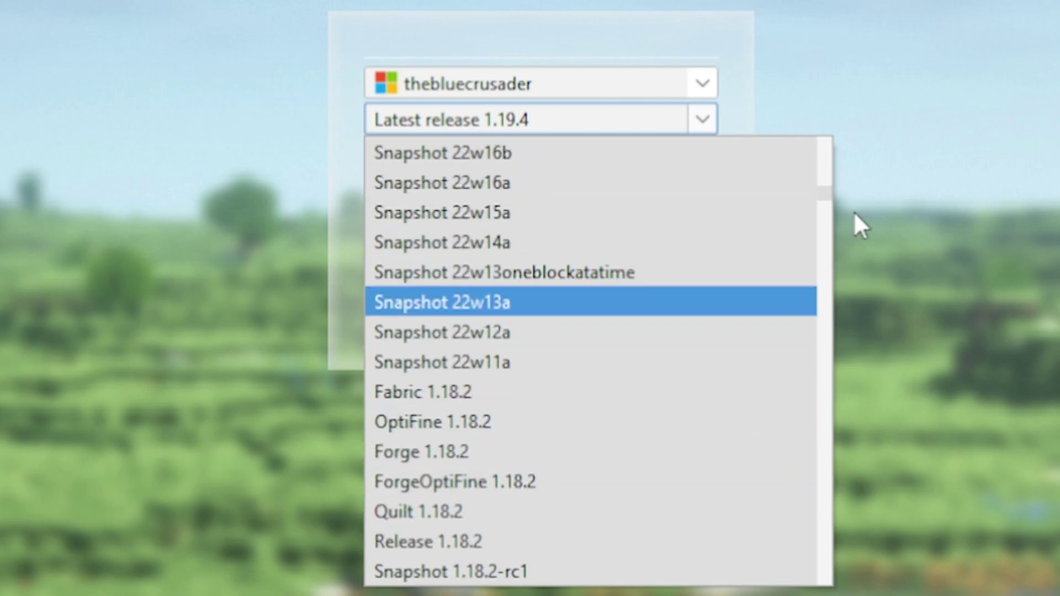
left_click_drag(820, 180, 847, 590)
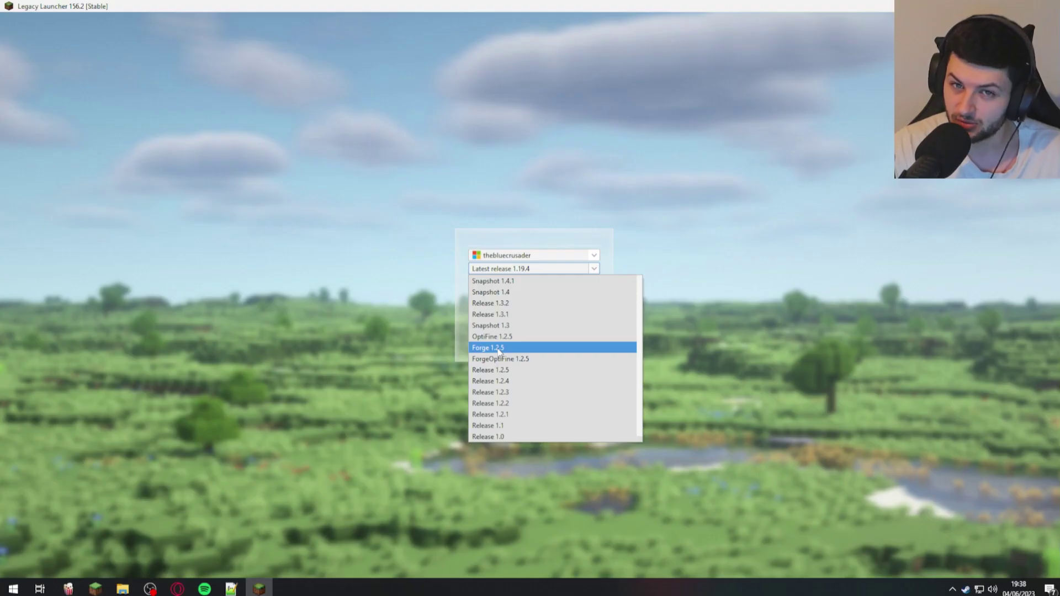
scroll(607, 398, "up", 20)
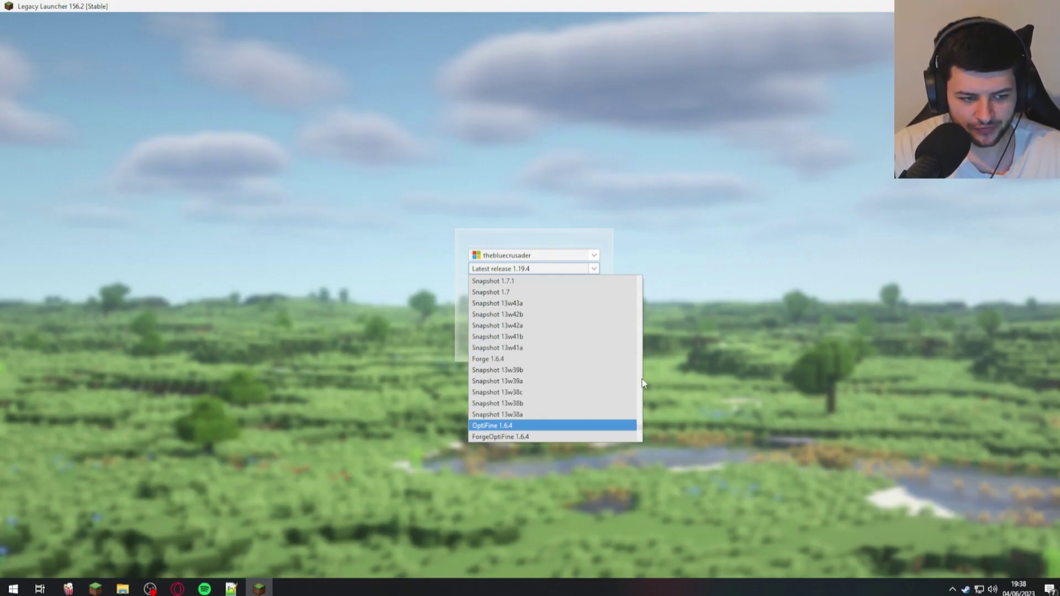
scroll(639, 320, "up", 20)
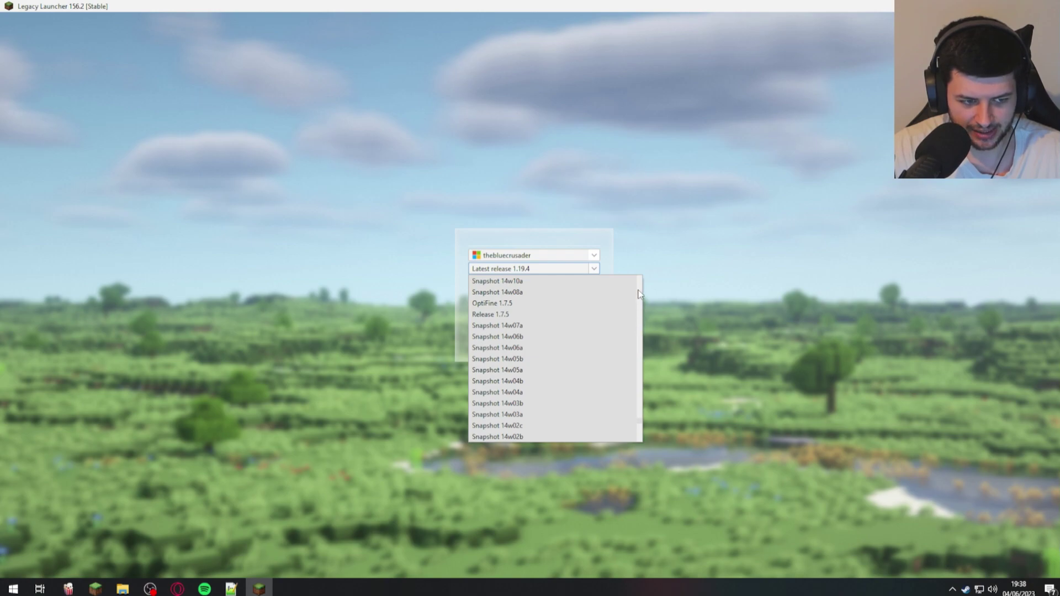
scroll(638, 292, "up", 20)
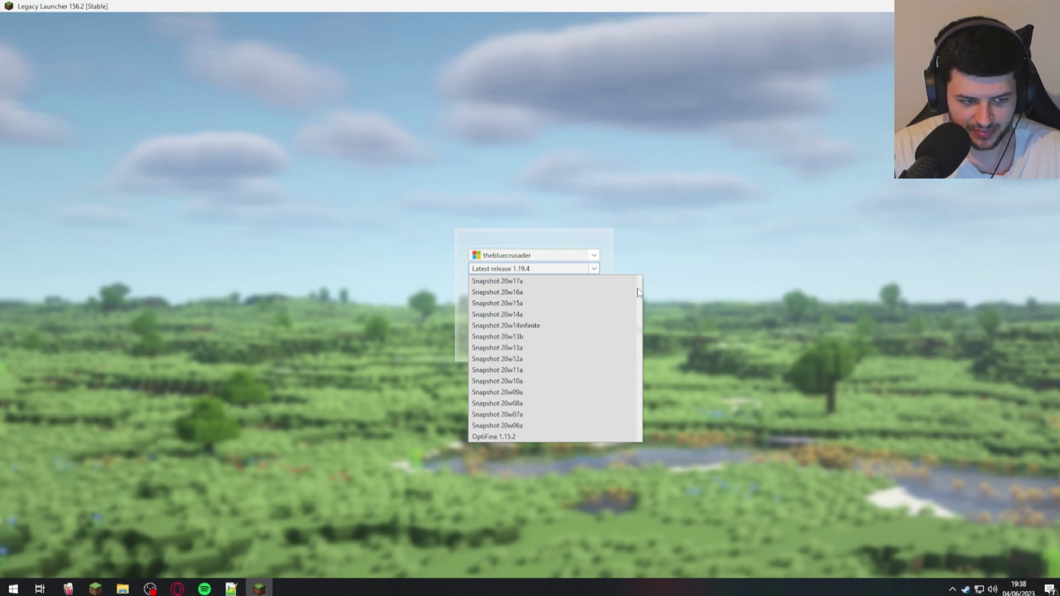
left_click(570, 268)
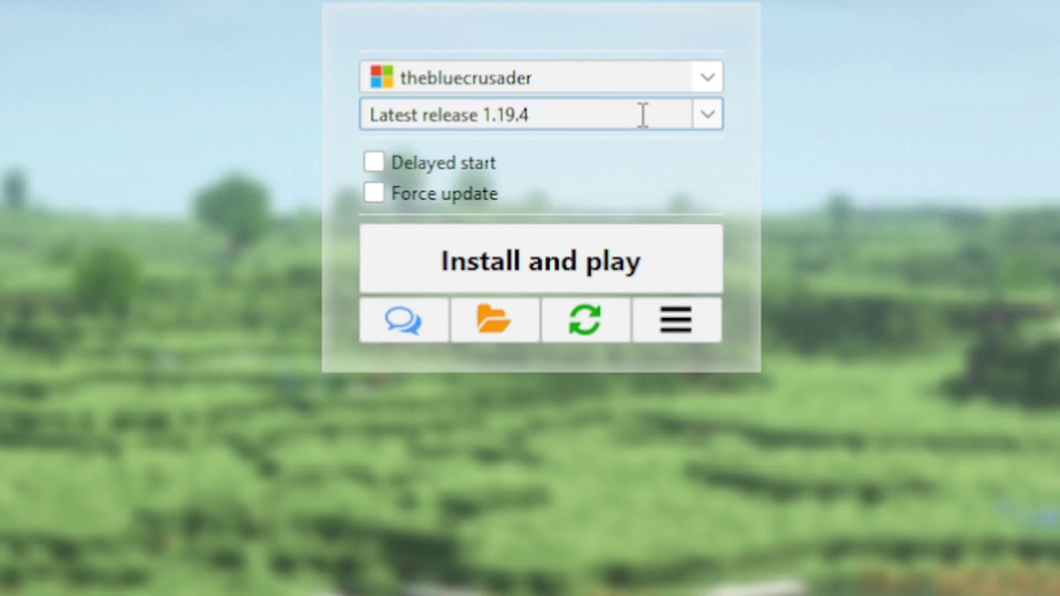
Select Fabric 1.19.4 as the Minecraft version to install
left_click(592, 271)
scroll(554, 313, "down", 4)
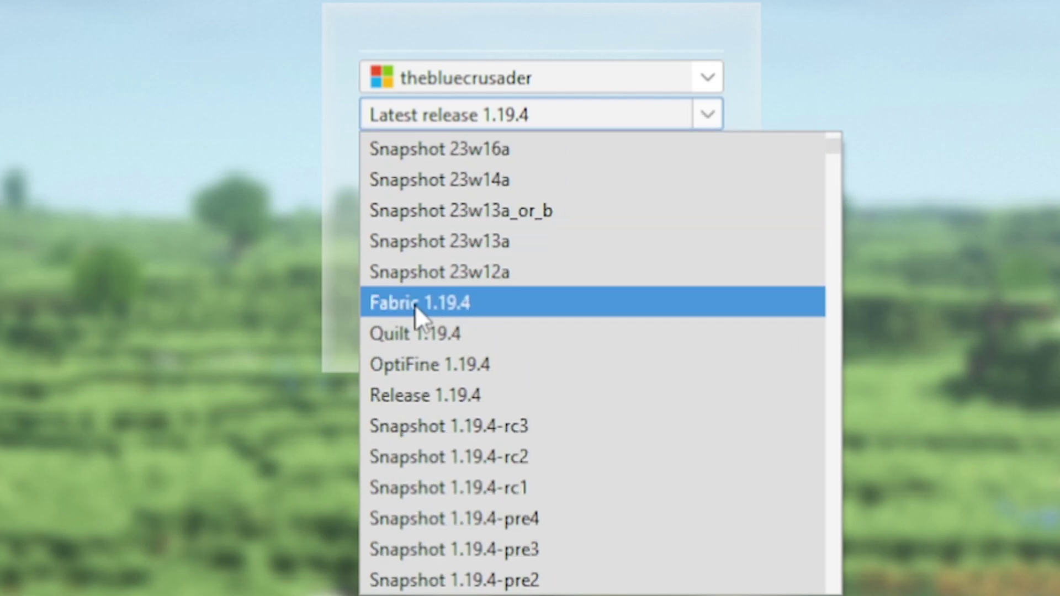
left_click(458, 302)
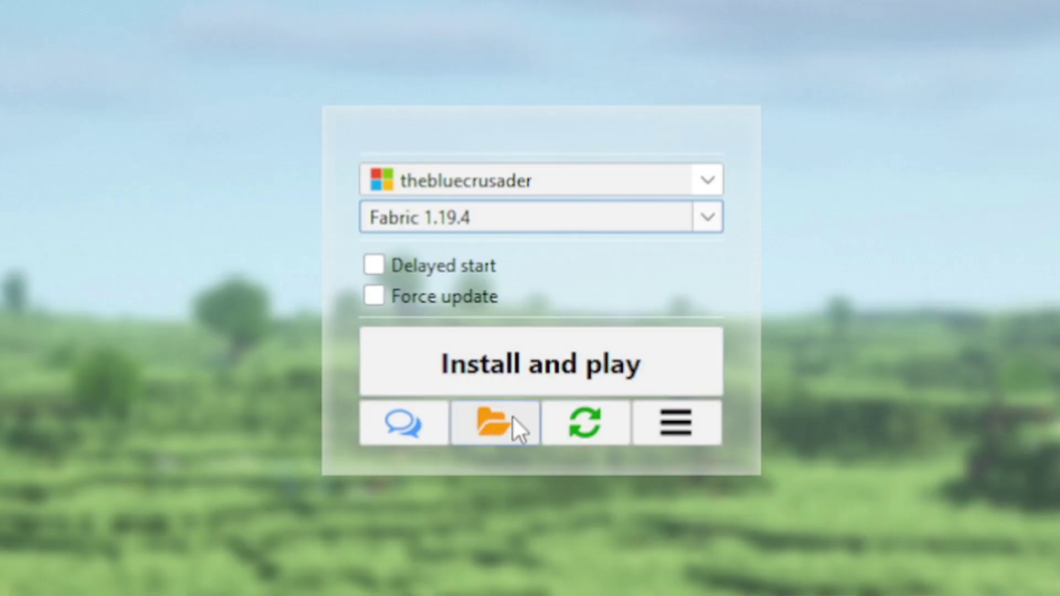
Open the launcher's game folder, inspect its files and the versions subfolder, and close it again
left_click(486, 418)
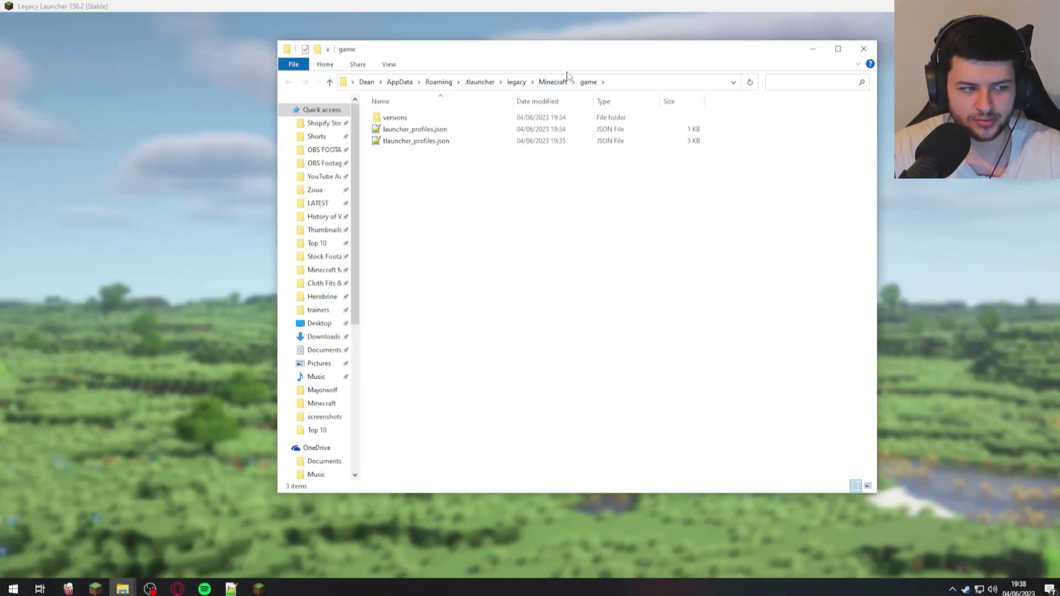
key("ctrl+a")
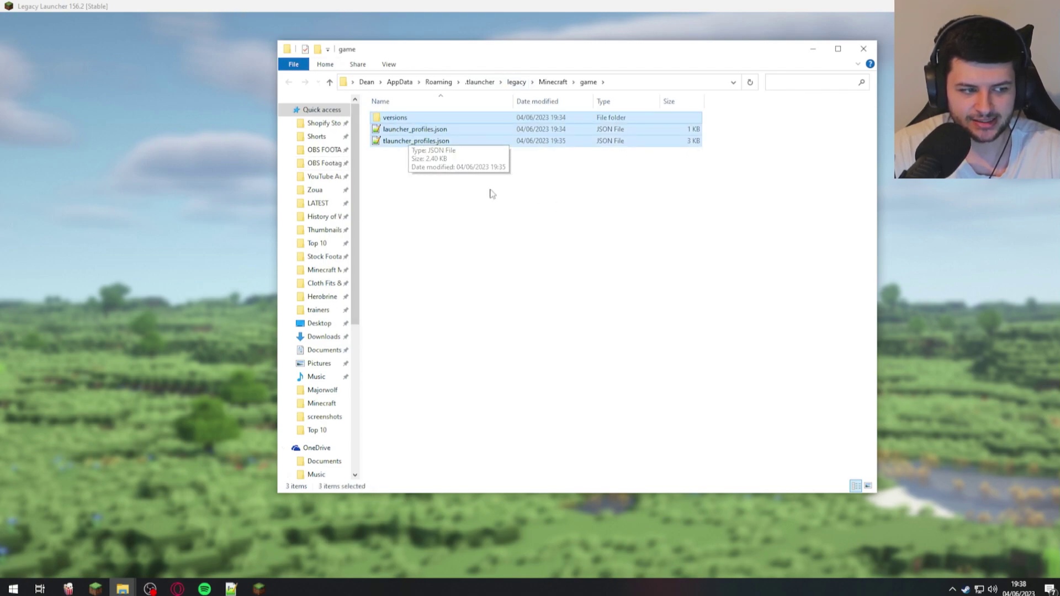
left_click(490, 194)
key("ctrl+a")
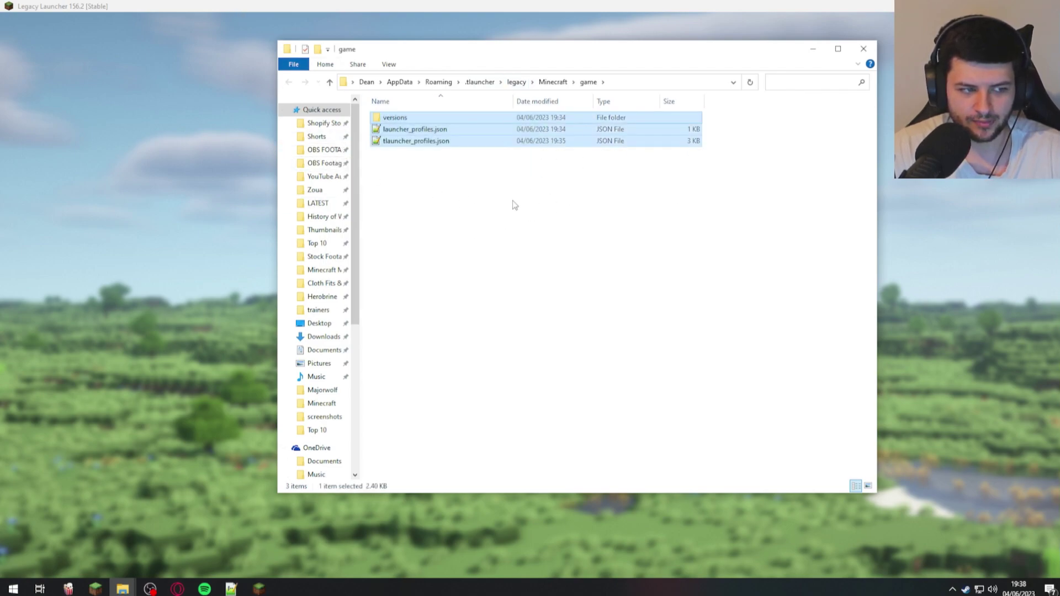
left_click(511, 204)
double_click(407, 118)
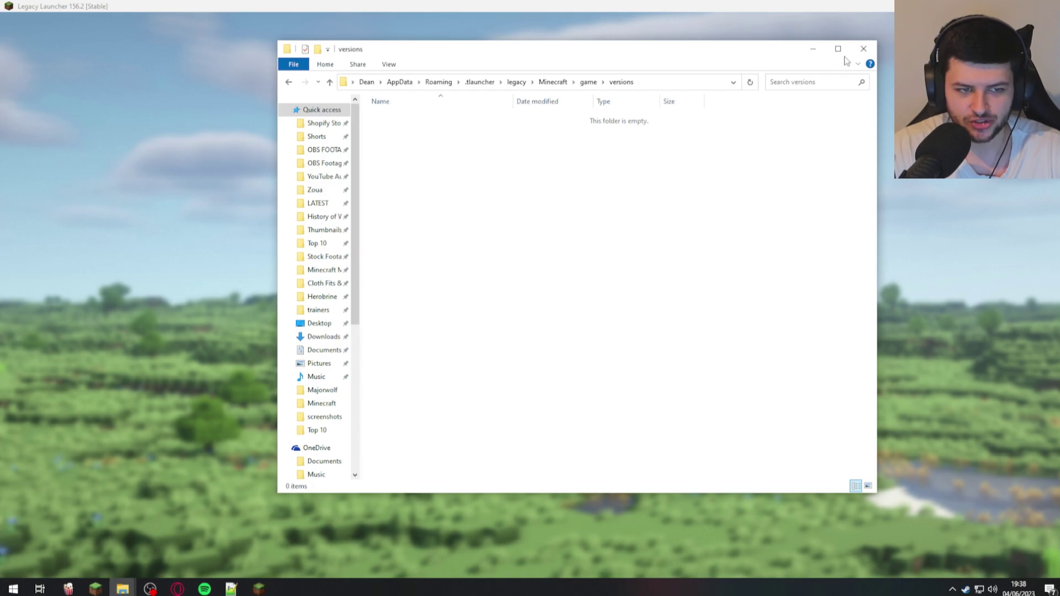
left_click(864, 48)
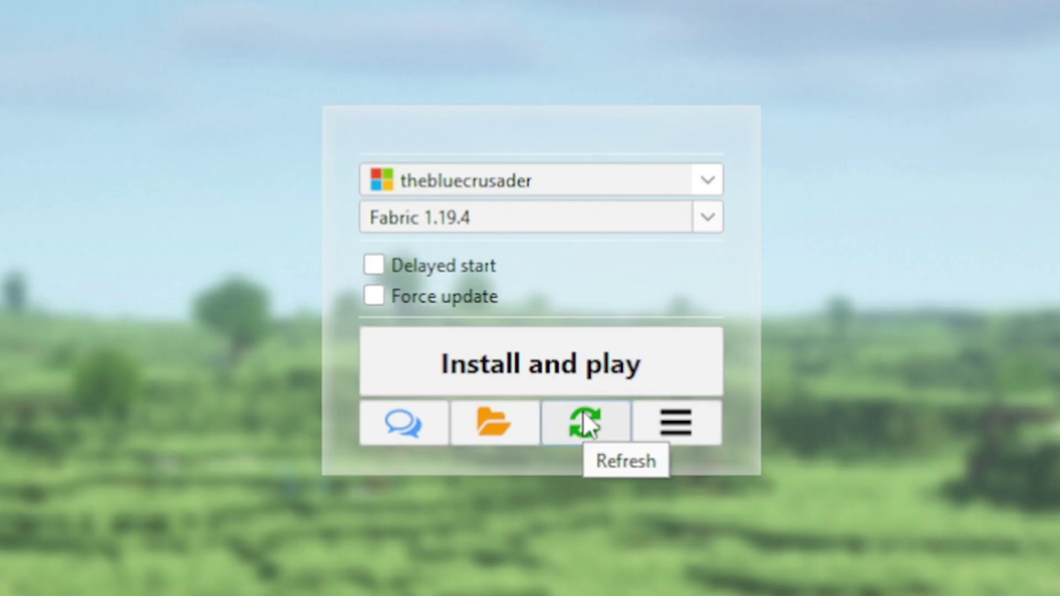
Open the launcher's Minecraft settings and check the game directory path
left_click(682, 420)
left_click(684, 468)
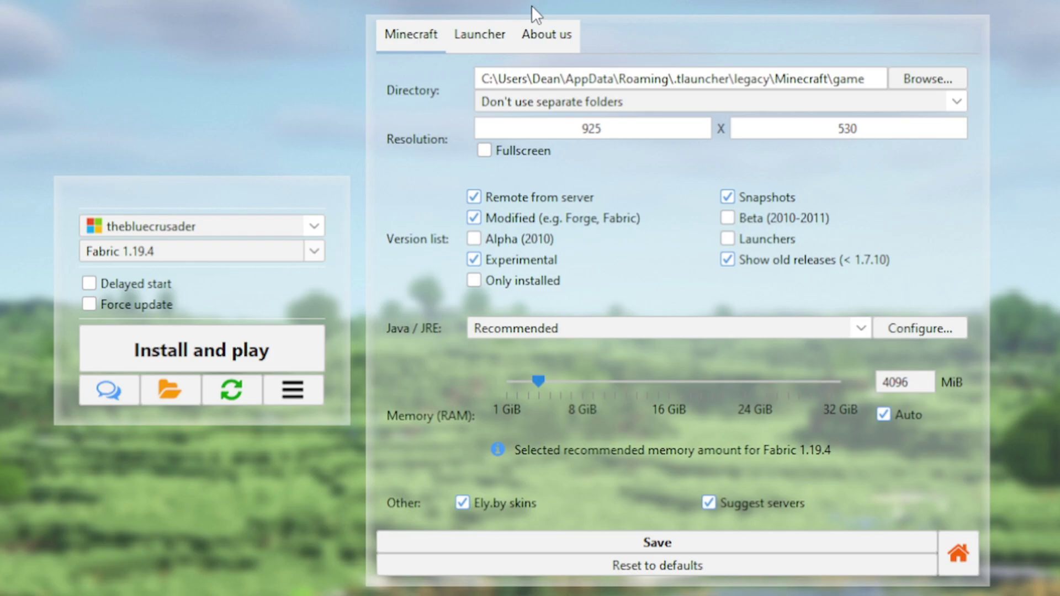
left_click_drag(878, 79, 370, 70)
left_click(583, 80)
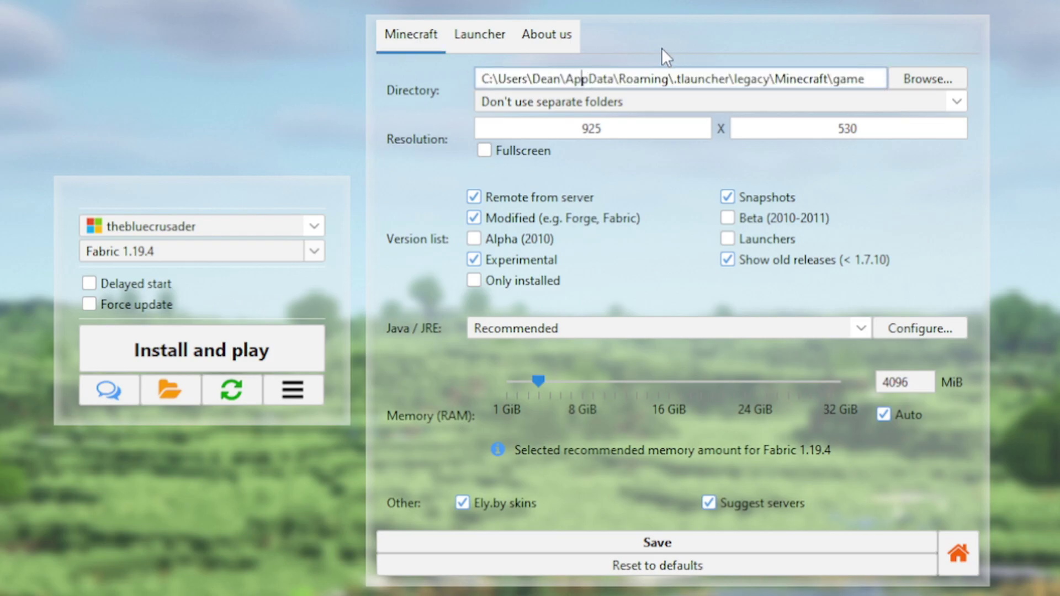
Try the Fullscreen option, turn it back off, and try a game resolution of 1920 x 1080
left_click(486, 151)
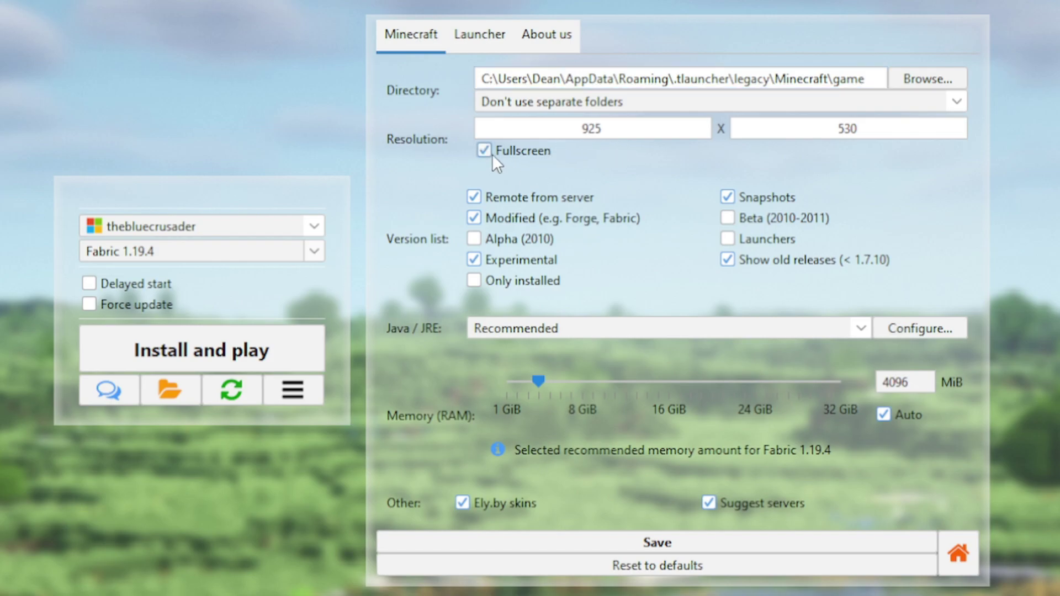
left_click(484, 151)
double_click(615, 130)
left_click(635, 130)
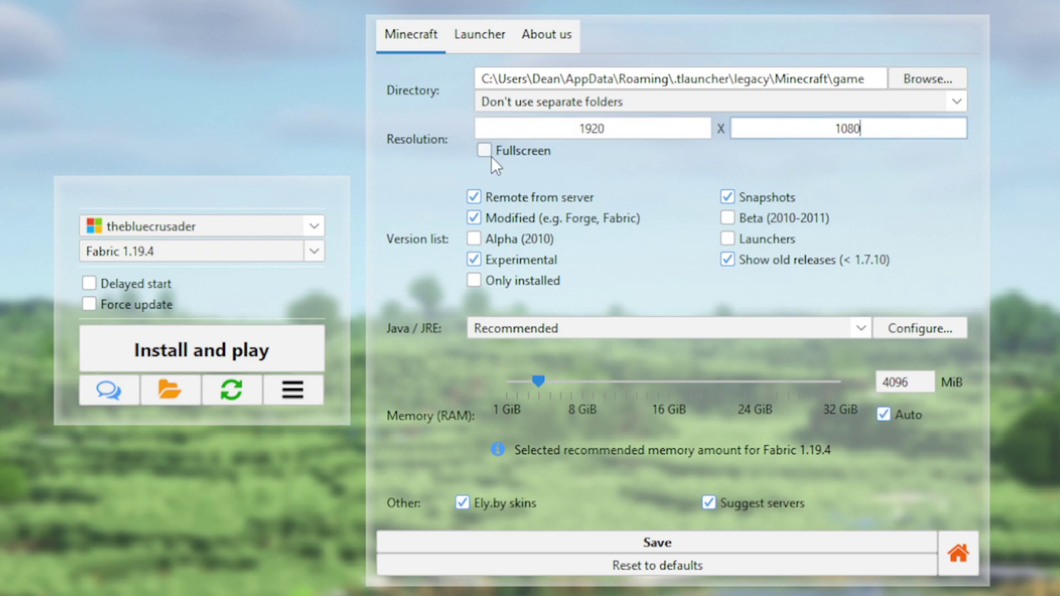
Set the game resolution to 1280 x 720
key("shift+Tab")
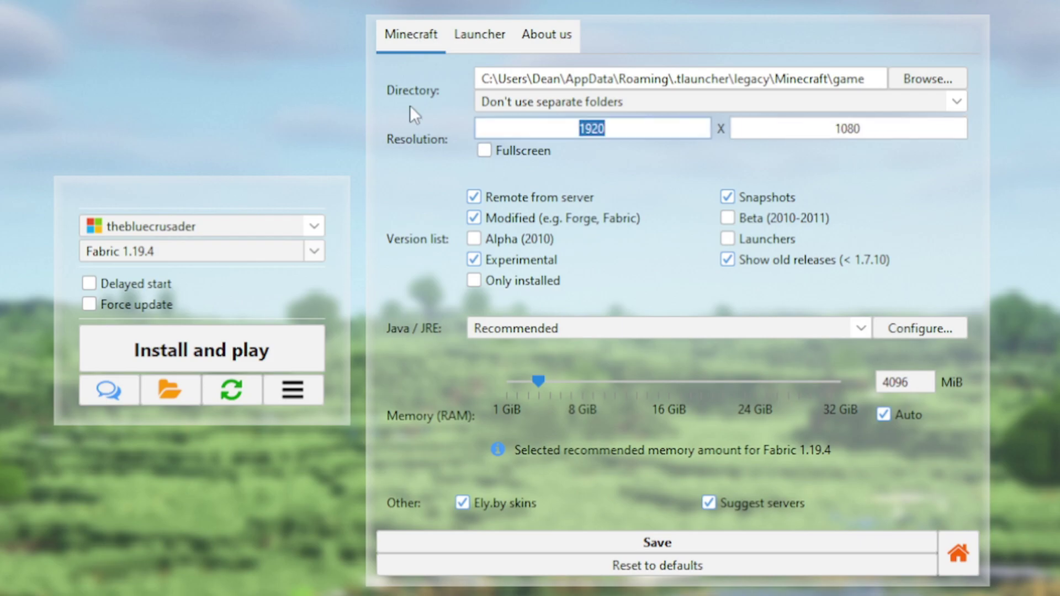
type("1280")
key("Tab")
key("ctrl+a")
type("720")
key("Tab")
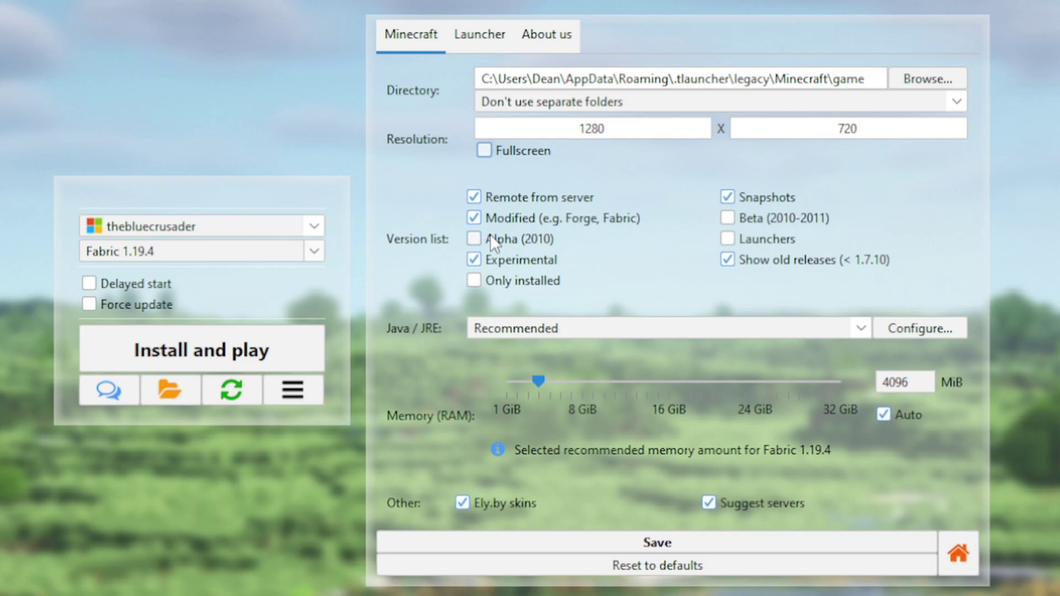
Include Alpha (2010), Beta (2010-2011) and Launchers entries in the version list
left_click(473, 239)
left_click(729, 219)
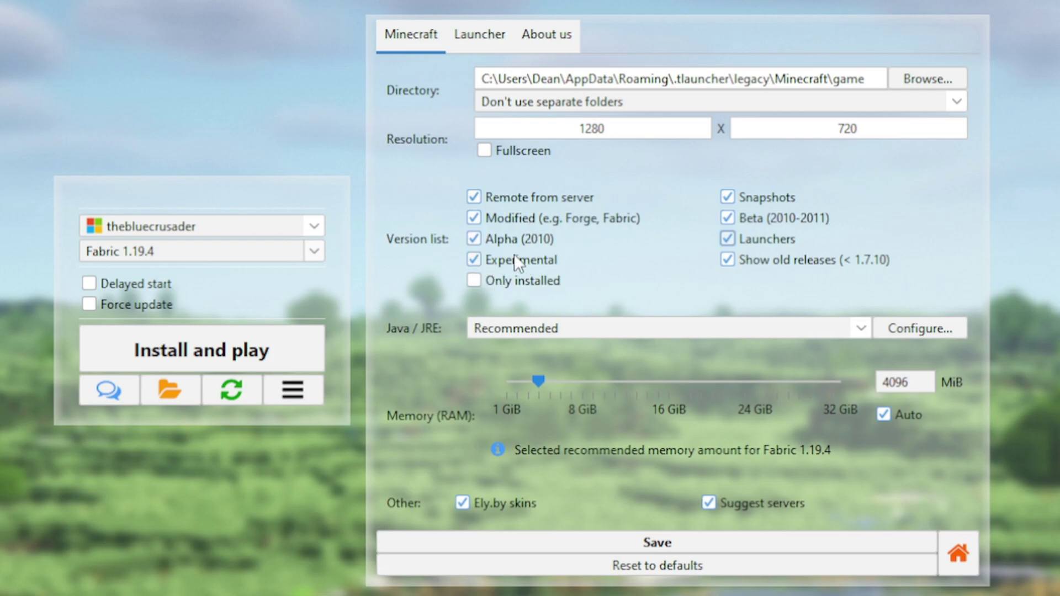
Review the available Java / JRE choices in the Minecraft settings and keep Recommended selected
left_click(547, 329)
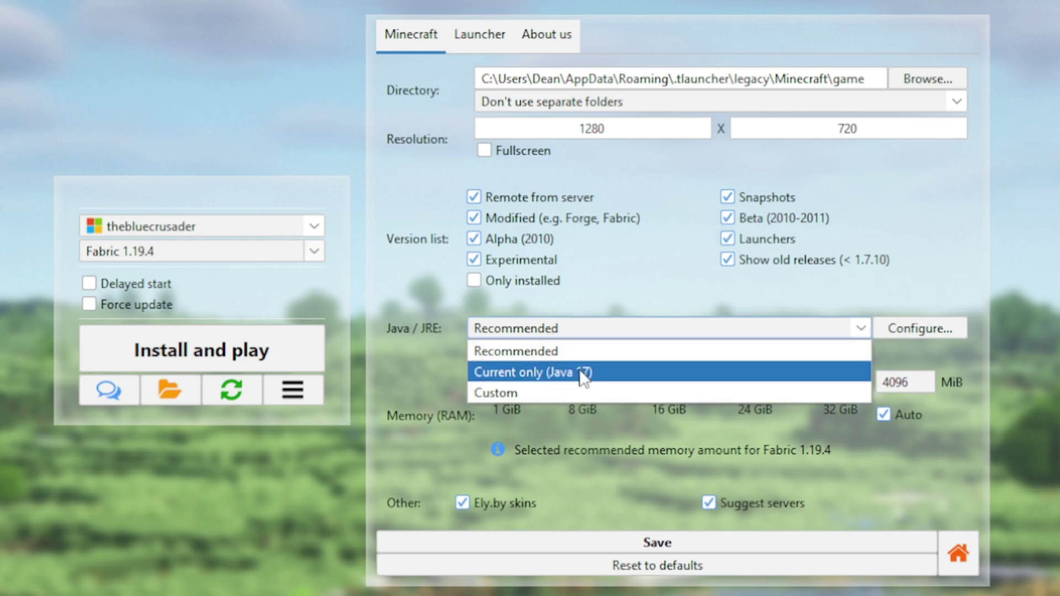
left_click(593, 351)
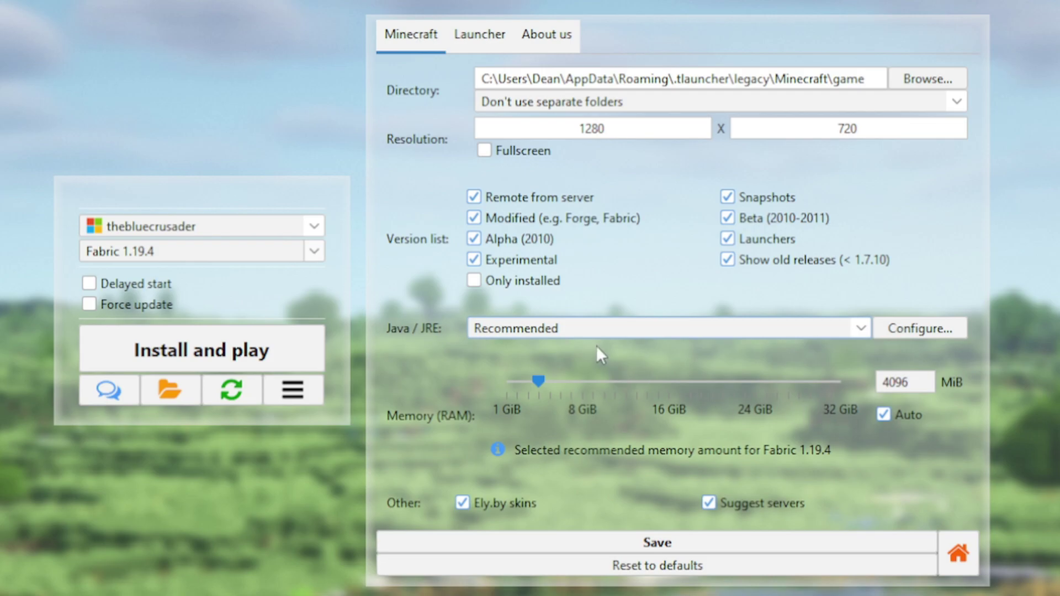
left_click(627, 328)
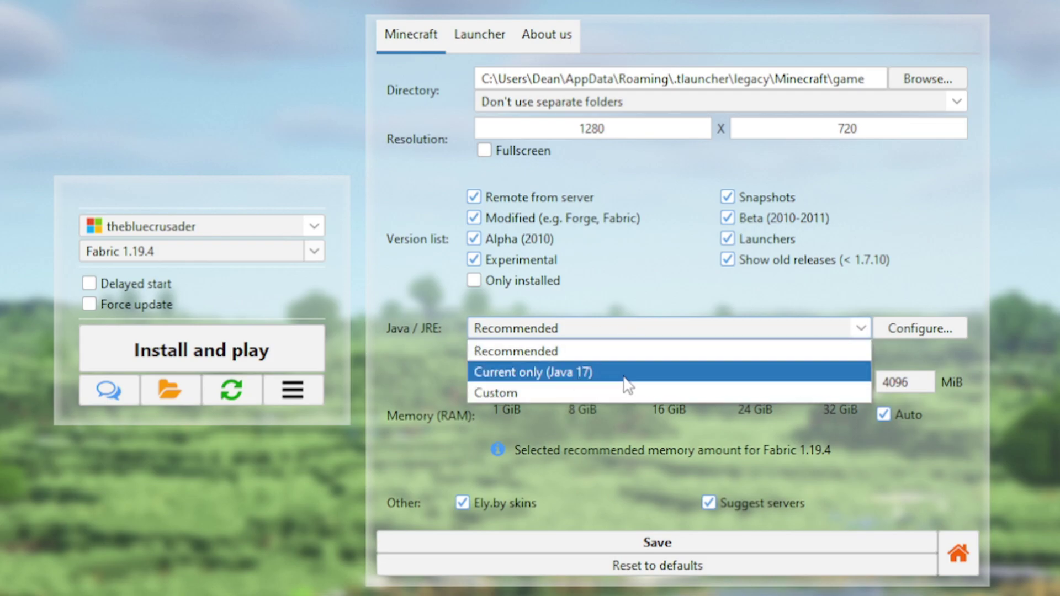
key("Down")
key("Up")
key("Up")
key("Return")
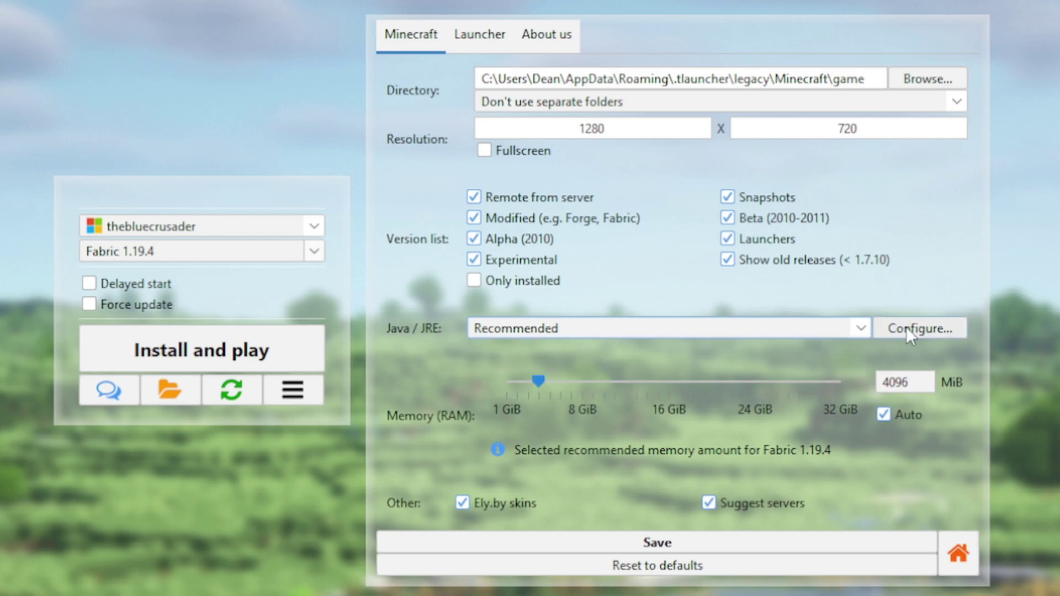
Try the Custom option in the detailed Java settings, switch back to Recommended and close them
left_click(908, 327)
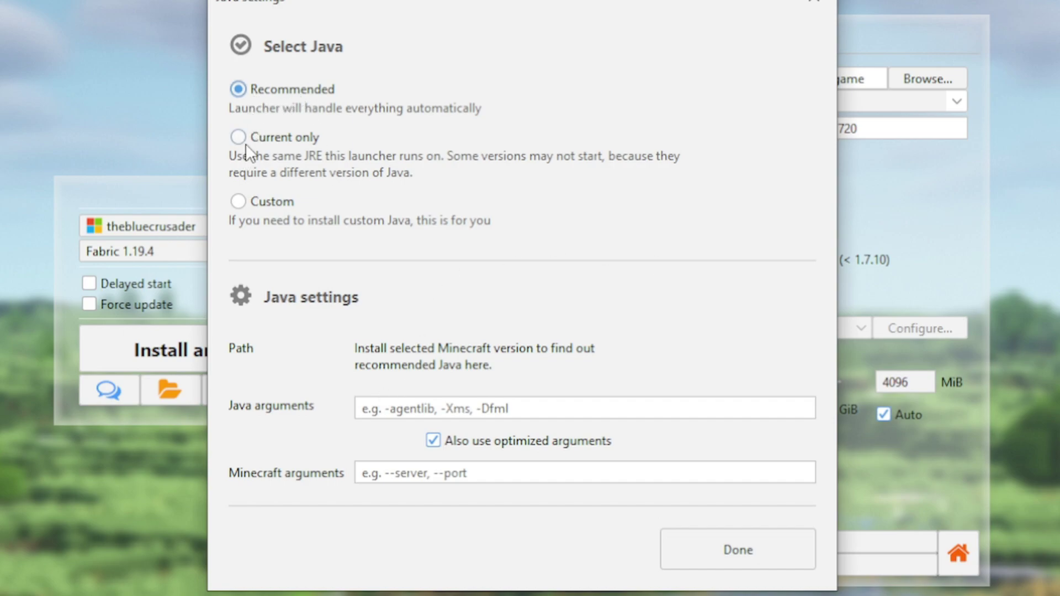
left_click(238, 202)
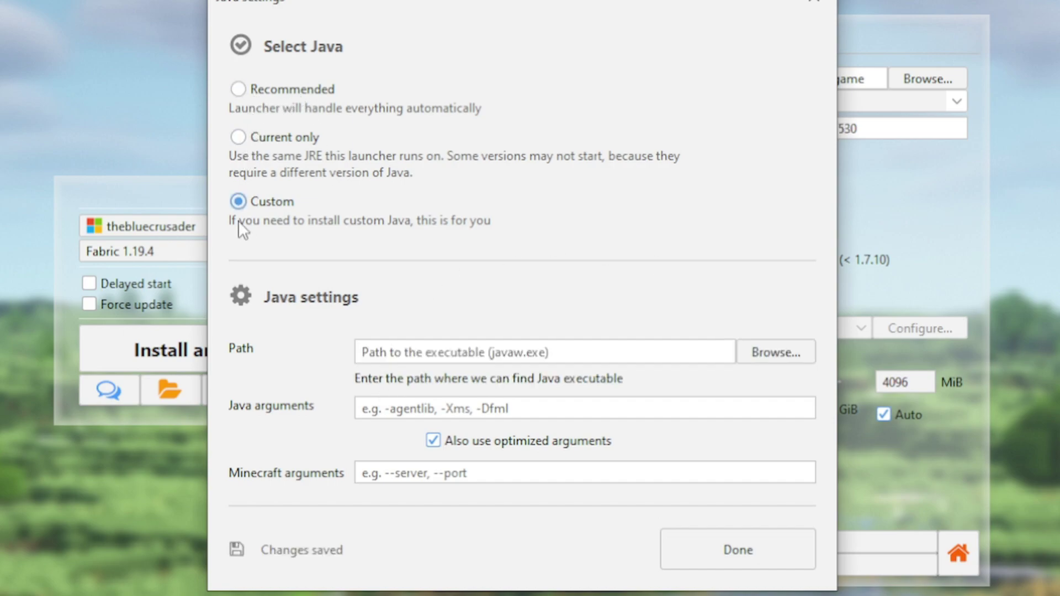
left_click(575, 348)
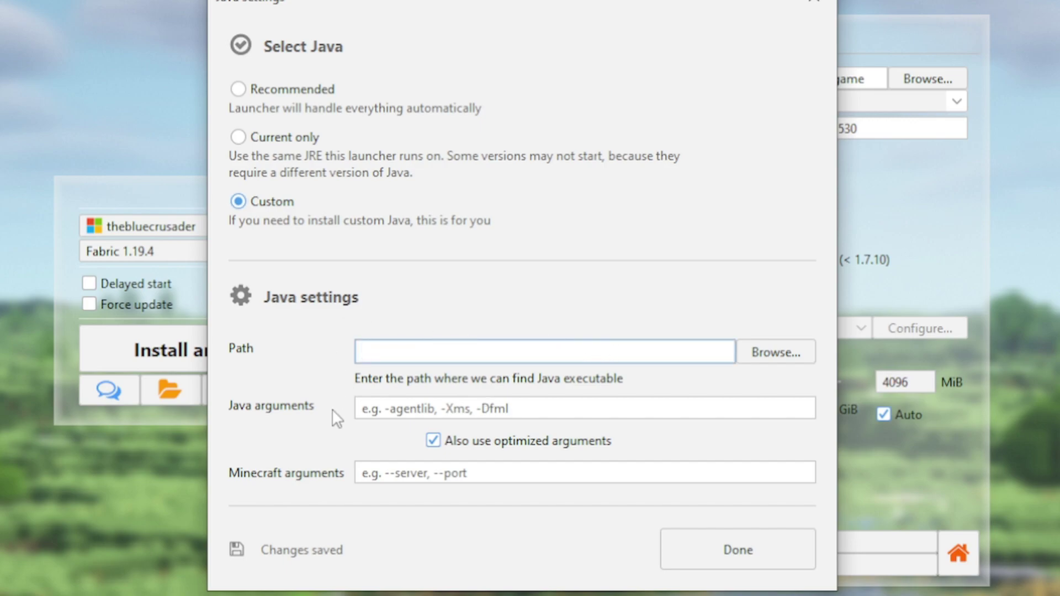
left_click(418, 477)
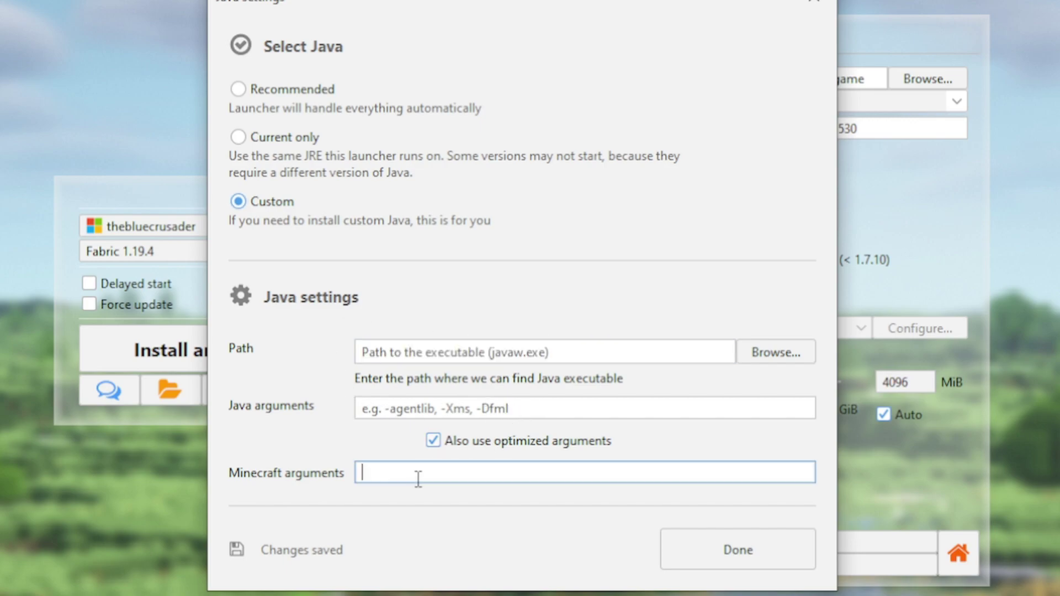
left_click(265, 91)
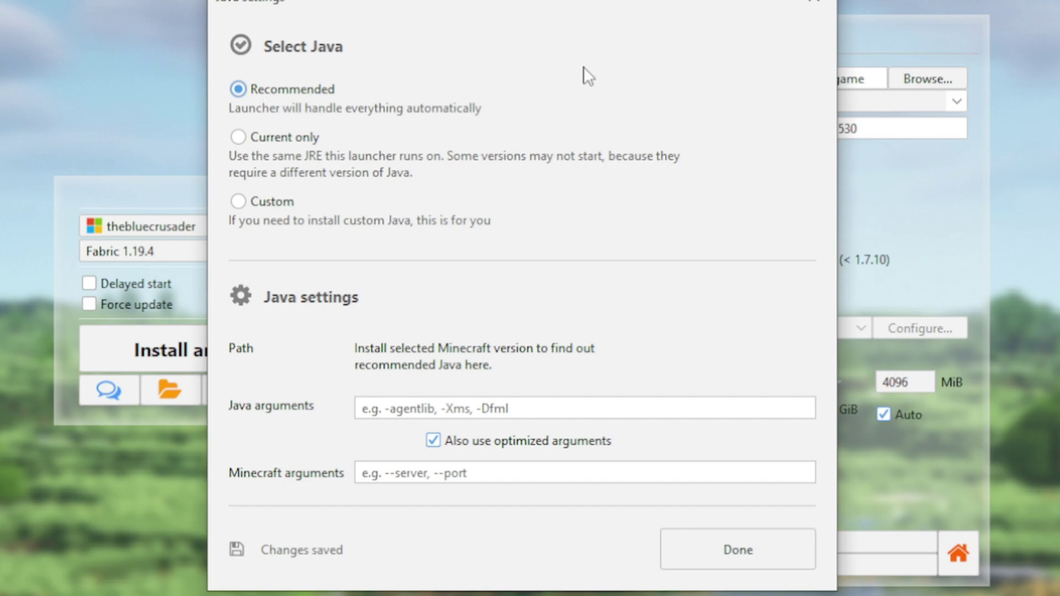
left_click(815, 2)
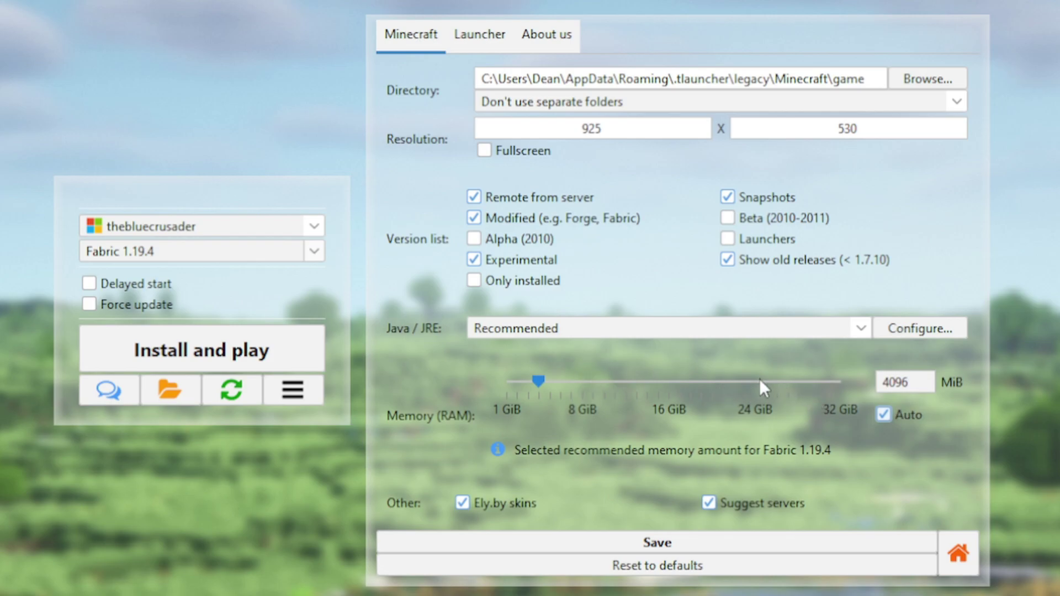
Turn off automatic memory allocation, set the RAM to 11264 MiB and save the Minecraft settings
double_click(933, 389)
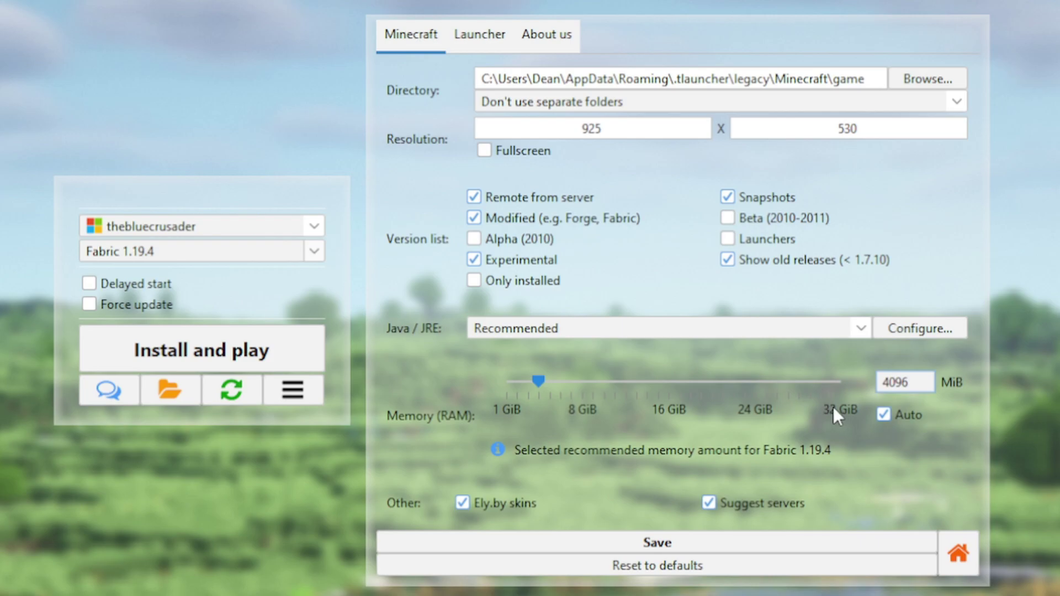
left_click(885, 413)
left_click(611, 382)
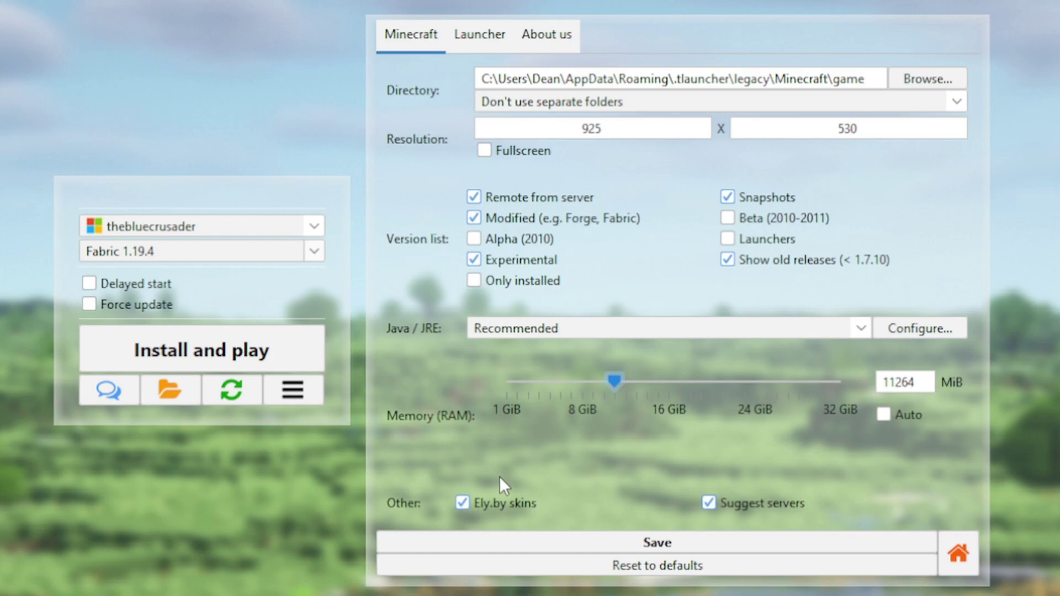
left_click(705, 501)
left_click(657, 543)
Reopen the preferences and review the Launcher settings, checking the available languages and keeping English (en_US)
left_click(619, 393)
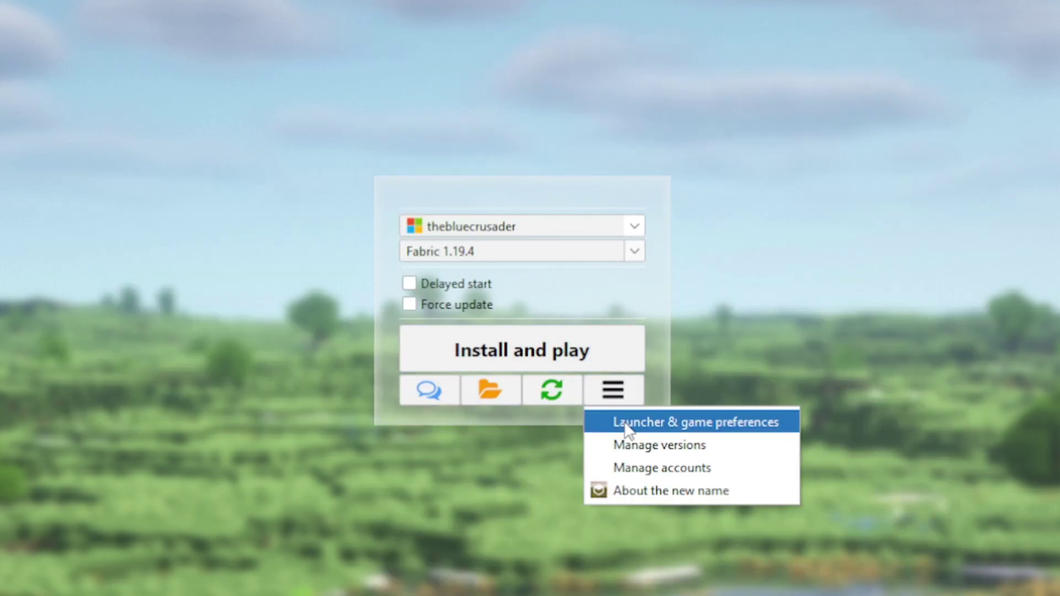
left_click(626, 425)
left_click(479, 34)
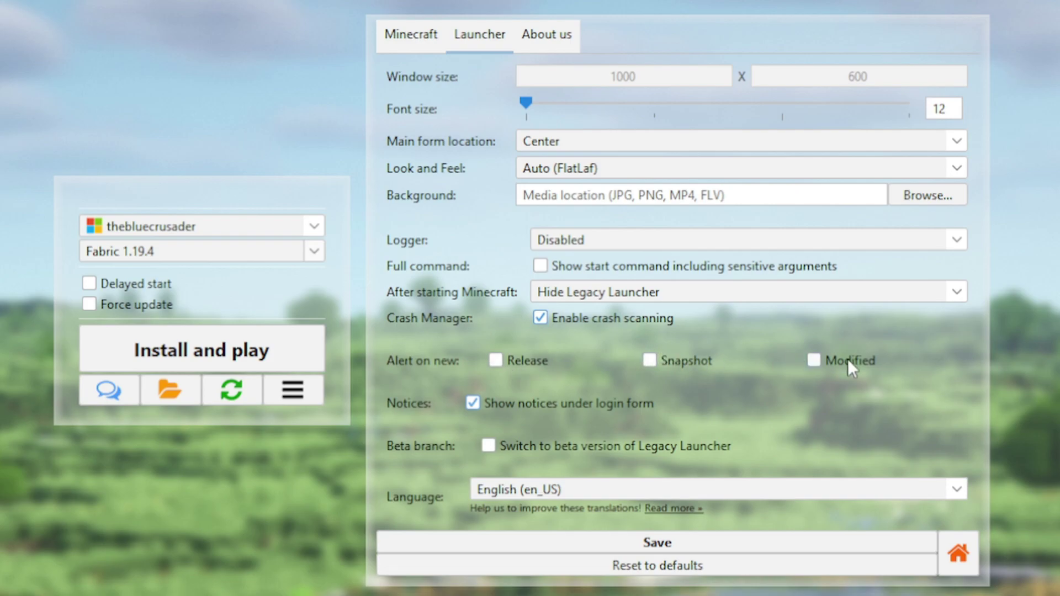
left_click(514, 496)
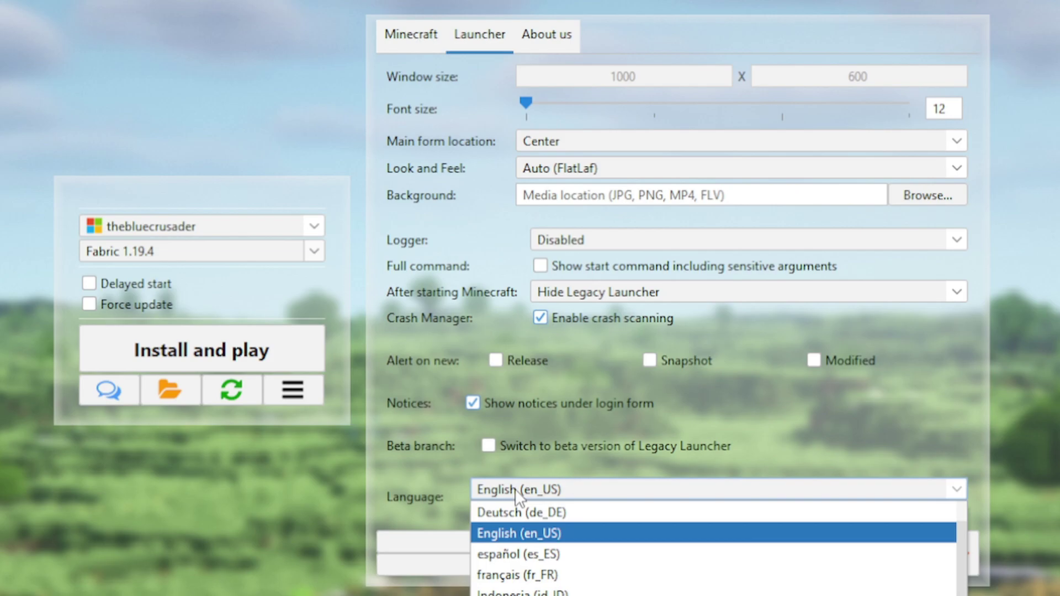
left_click(517, 495)
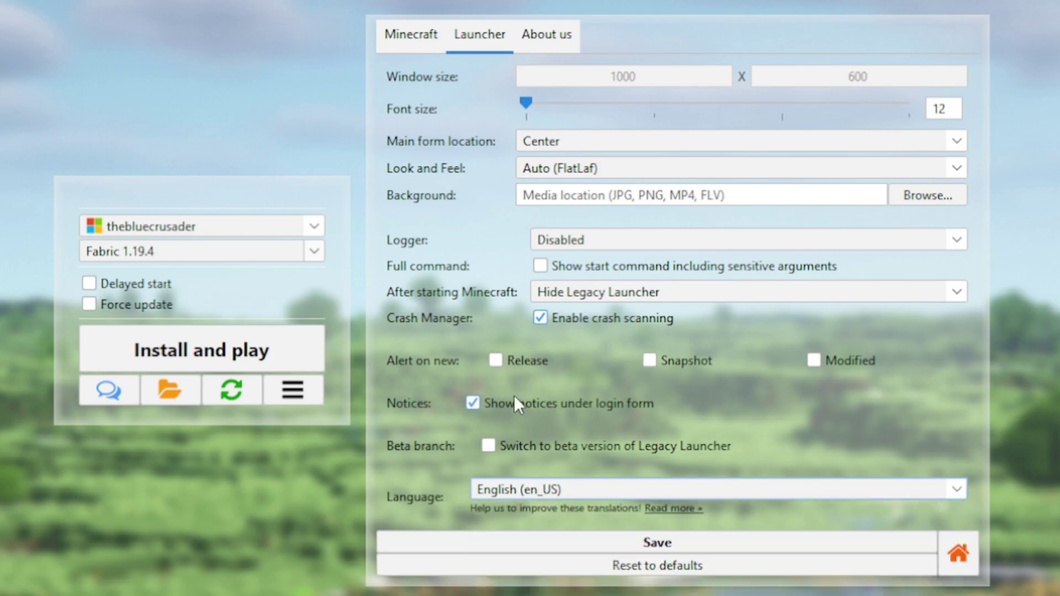
left_click(551, 496)
left_click(565, 492)
Read the About us information, return to the Minecraft settings and leave them by saving
left_click(546, 35)
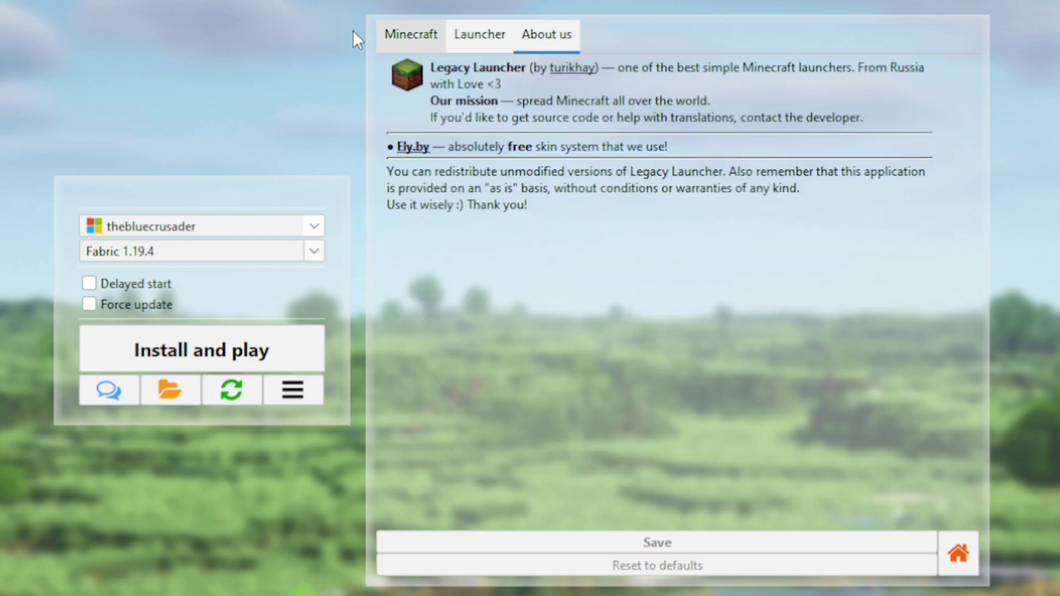
left_click(413, 36)
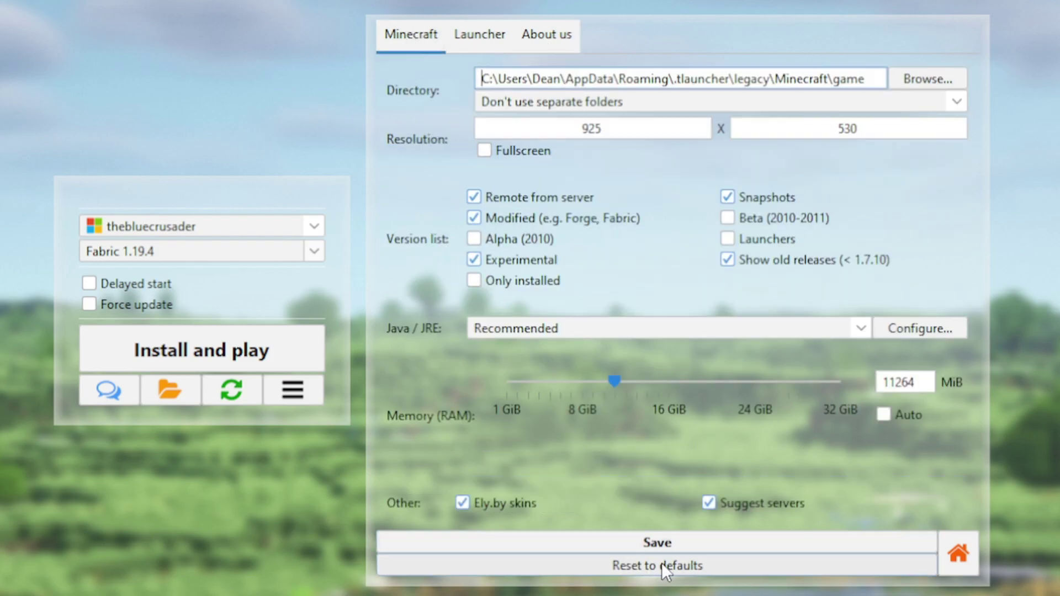
left_click(671, 544)
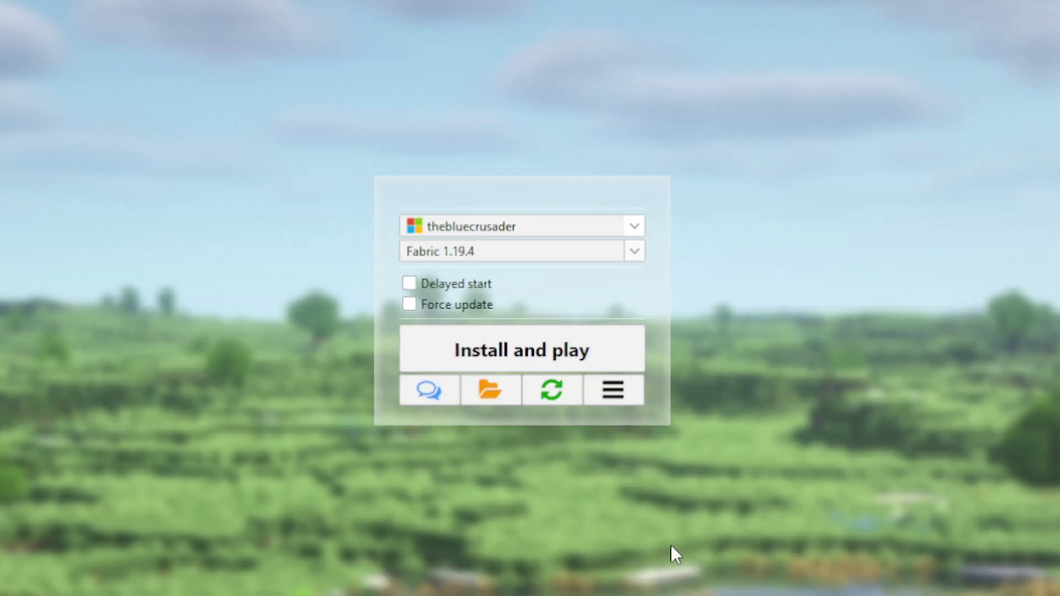
Look through the version manager, highlighting Release 1.19.3, and open the account manager from the home screen
left_click(625, 399)
left_click(630, 451)
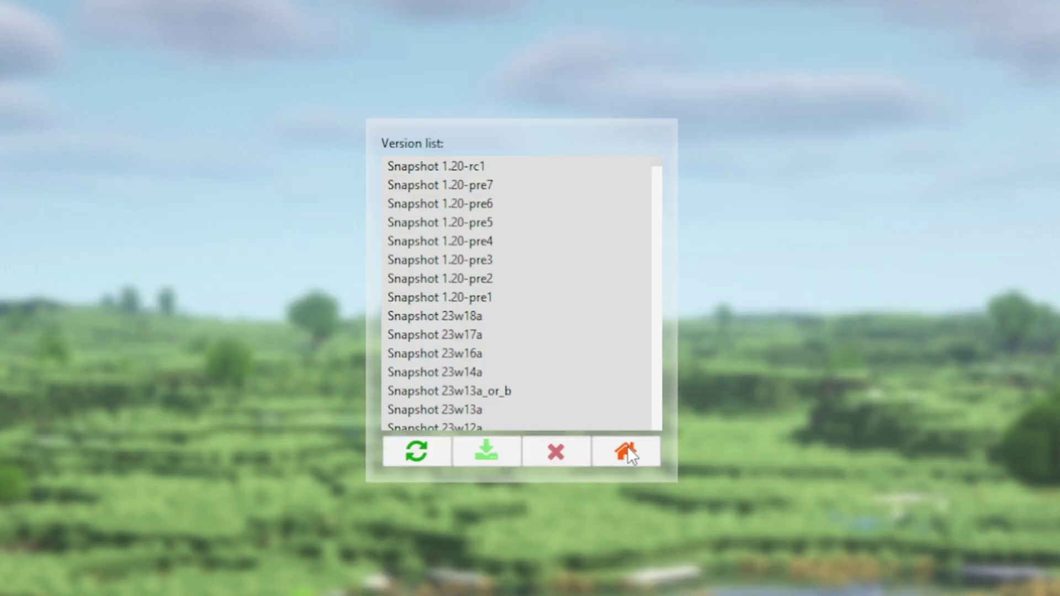
scroll(518, 198, "down", 9)
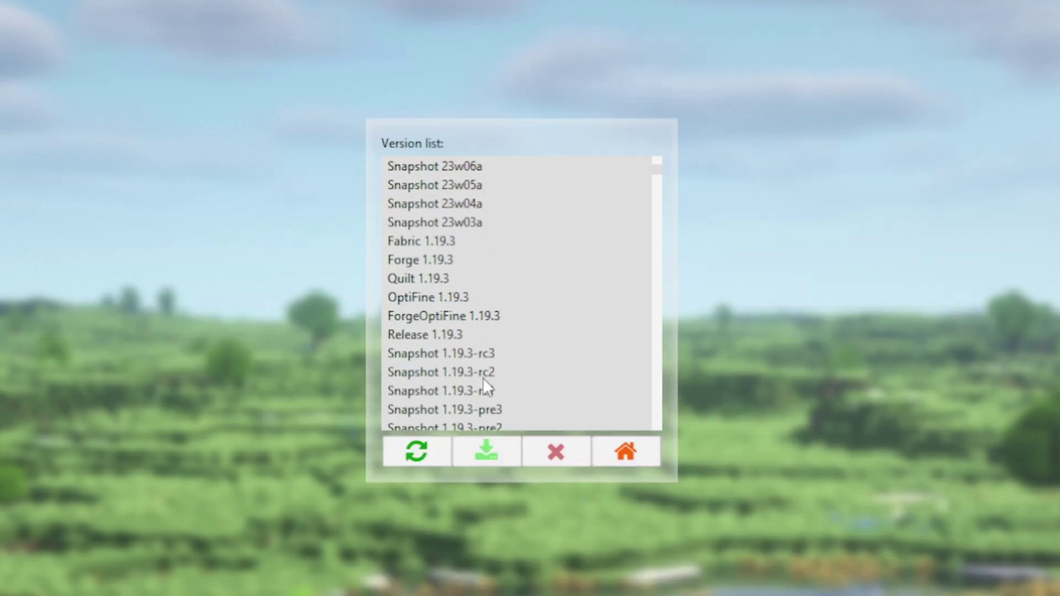
left_click(469, 338)
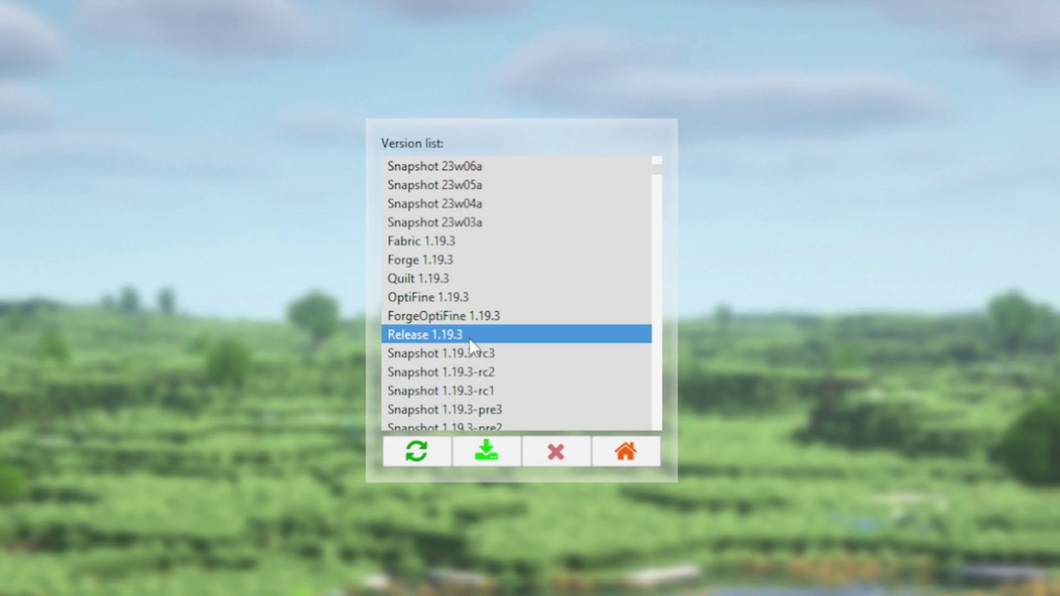
left_click(628, 452)
left_click(613, 393)
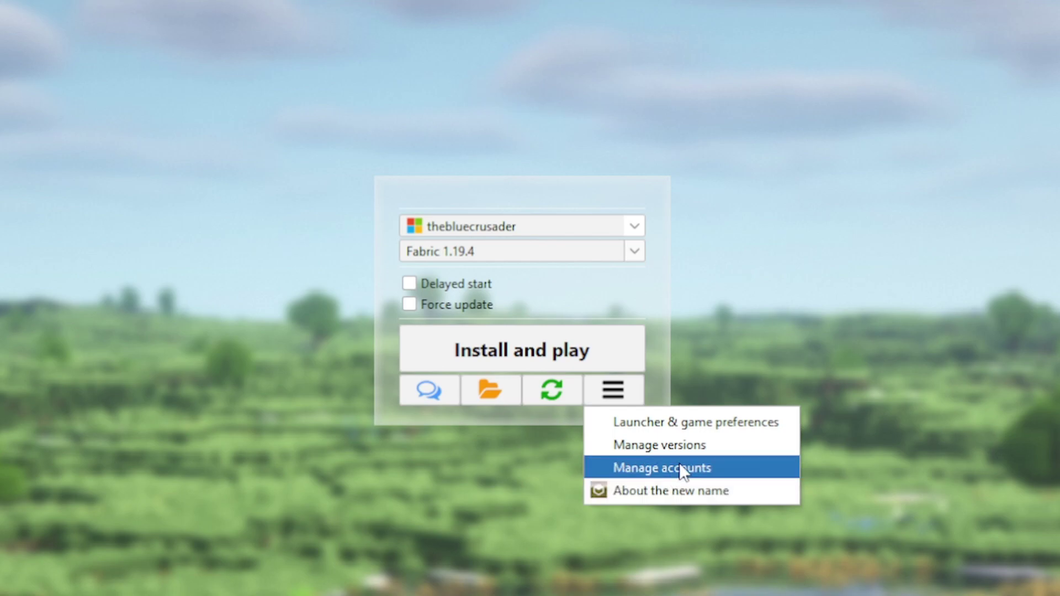
left_click(661, 468)
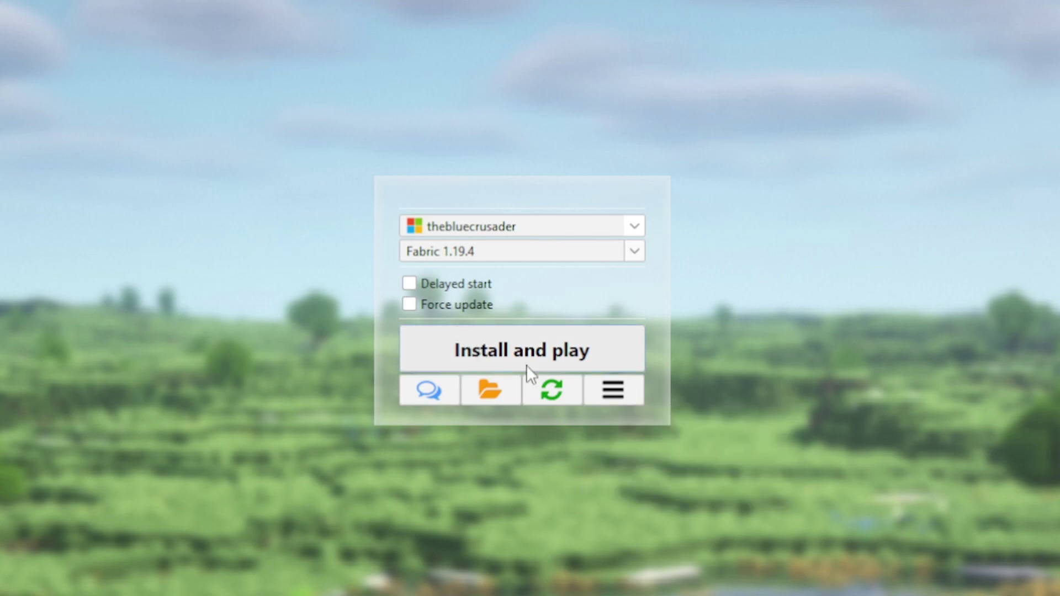
Install and launch Fabric 1.19.4, and continue past the welcome screen in a maximized game window
left_click(497, 361)
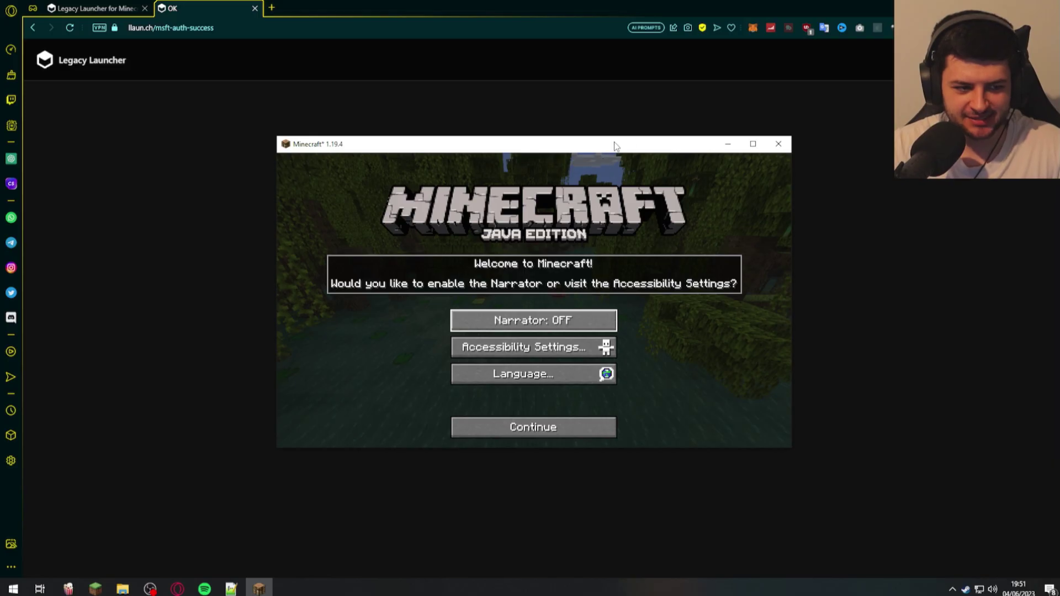
double_click(601, 143)
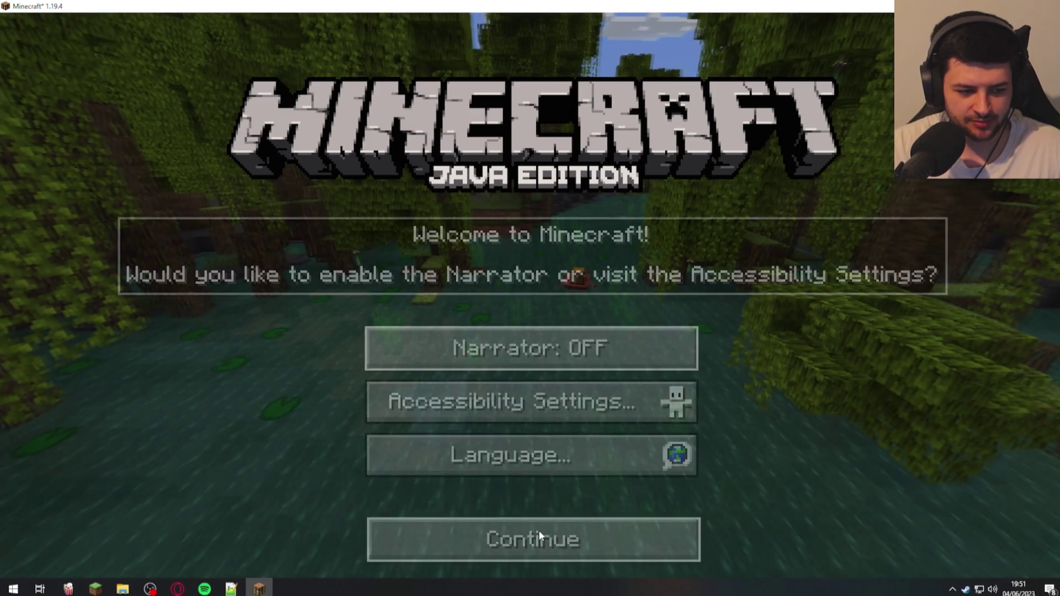
left_click(539, 532)
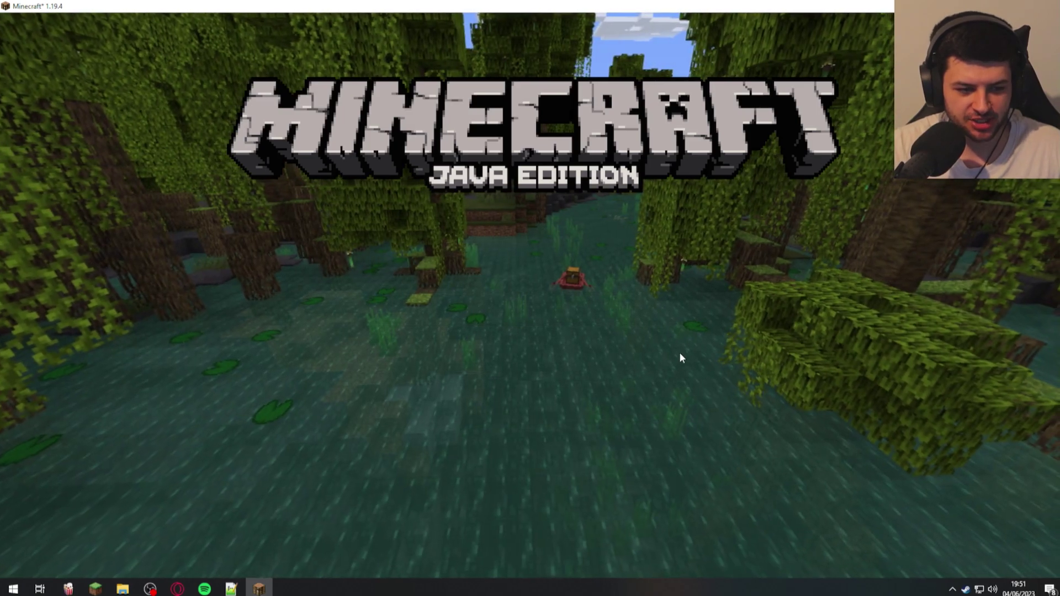
Go to the resource pack selection in Minecraft's options and open the pack folder
left_click(422, 473)
left_click(530, 488)
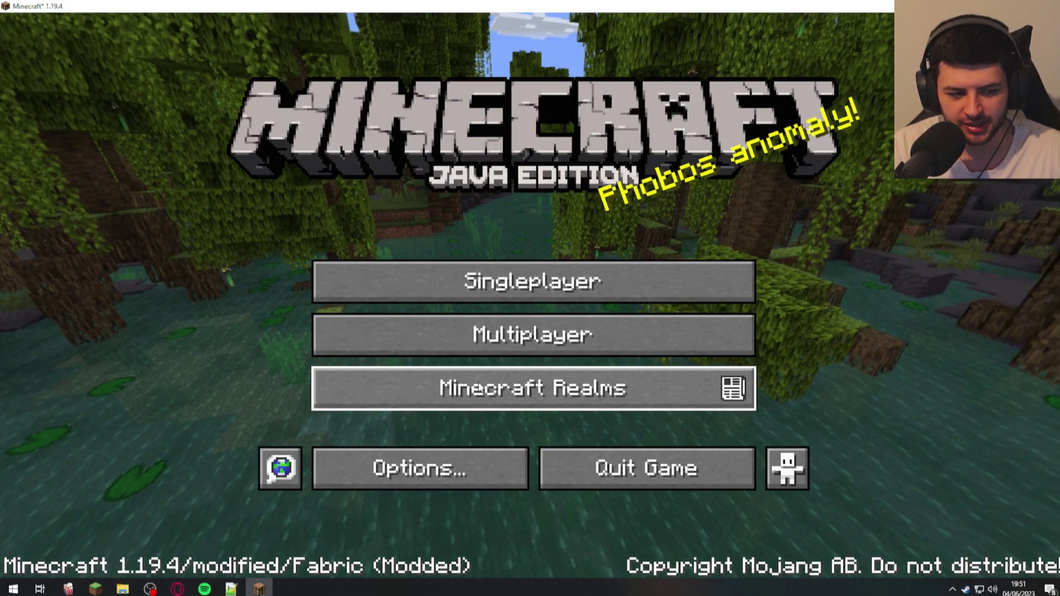
left_click(448, 471)
left_click(354, 381)
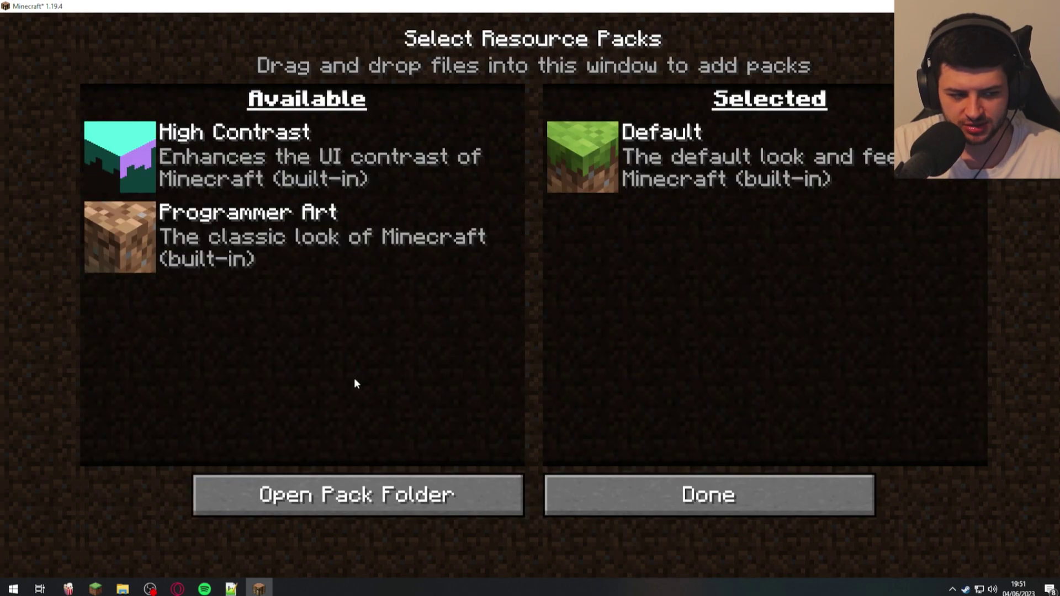
left_click(370, 500)
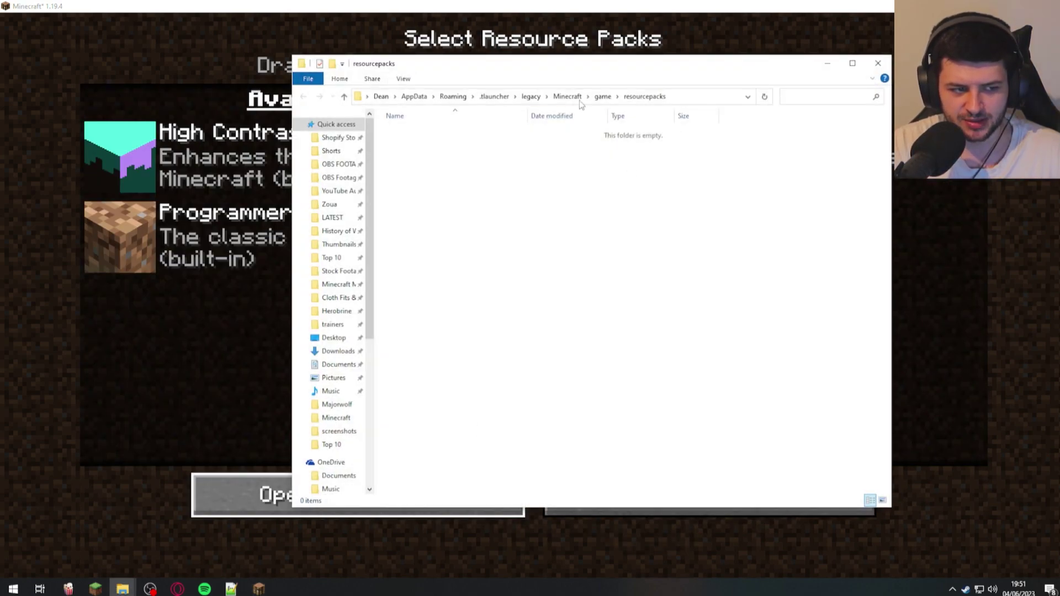
Go up to the game folder, inspect its mods folder and return to the resourcepacks folder
left_click(301, 123)
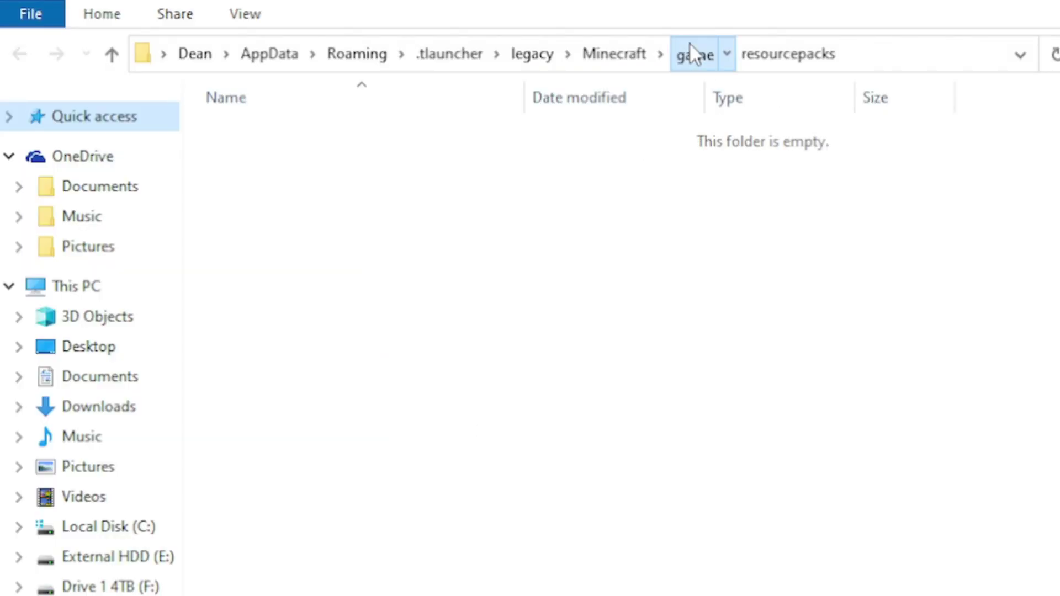
left_click(690, 45)
left_click(255, 241)
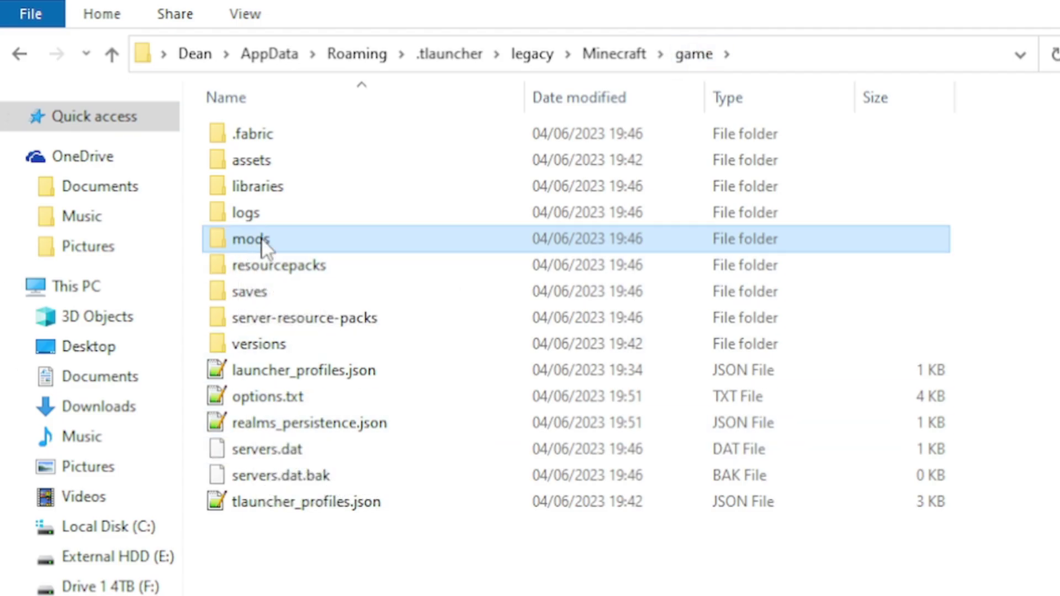
double_click(262, 241)
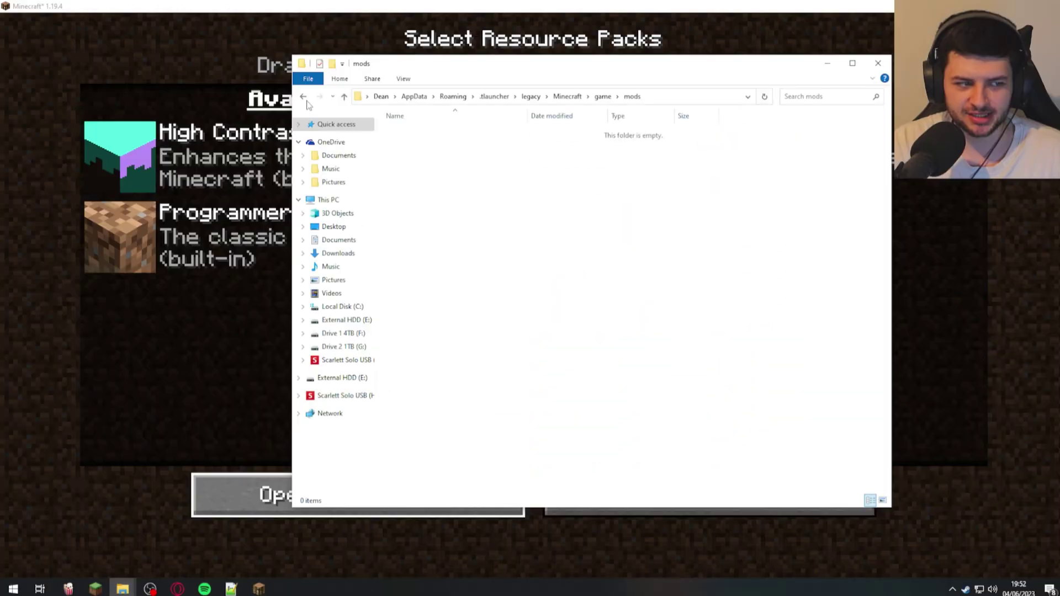
left_click(19, 53)
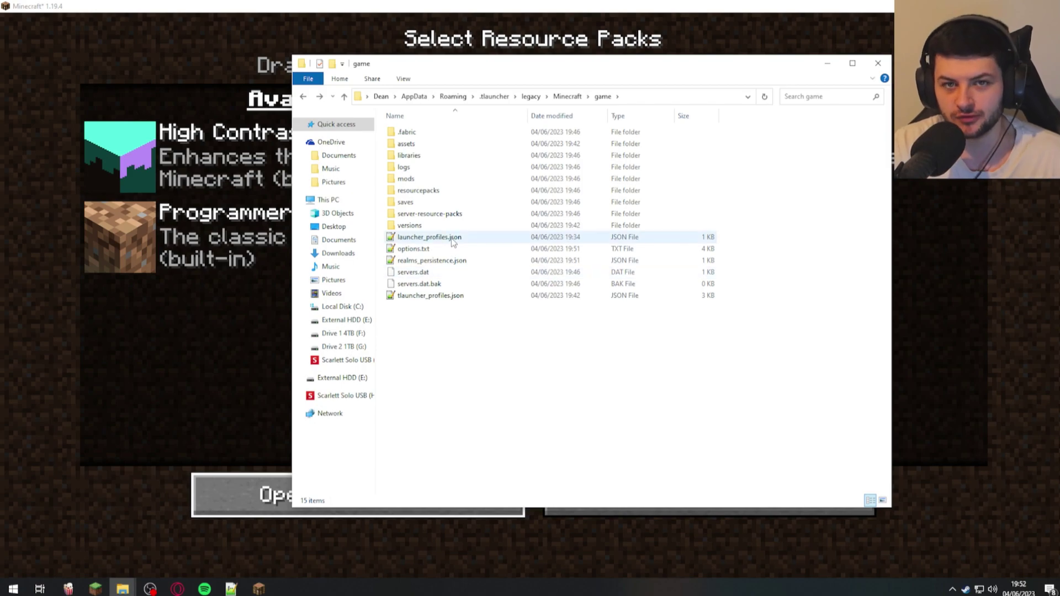
double_click(425, 191)
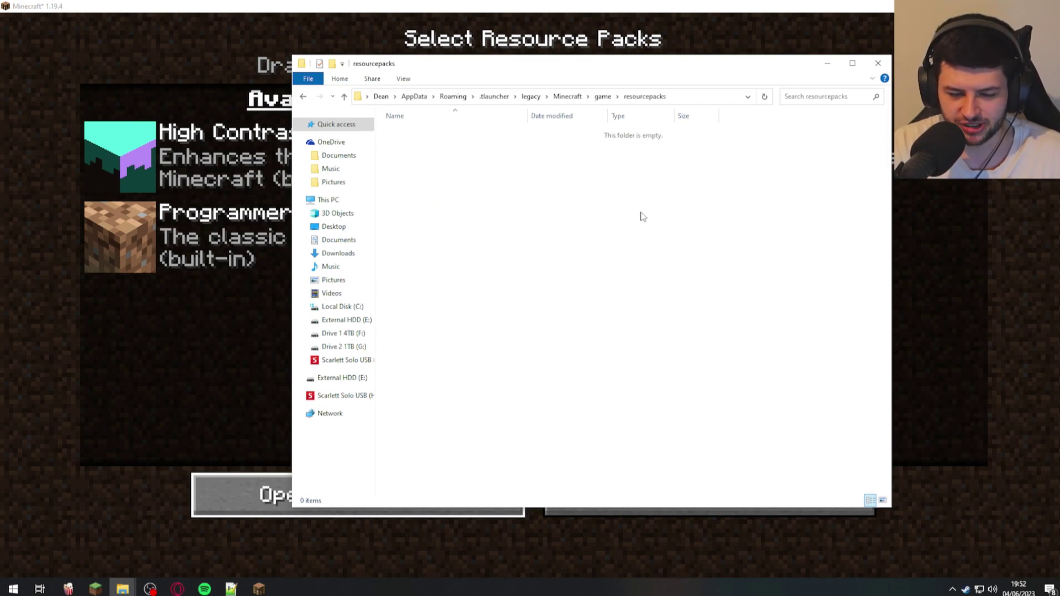
Close the resourcepacks folder and check the launcher's options for preferences, versions and accounts
left_click(878, 65)
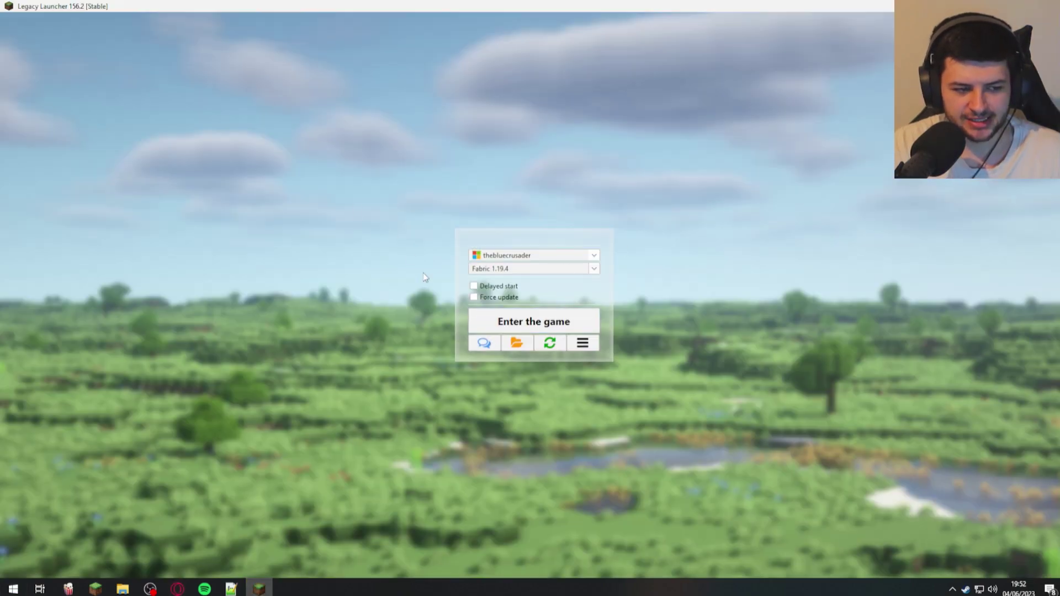
left_click(583, 344)
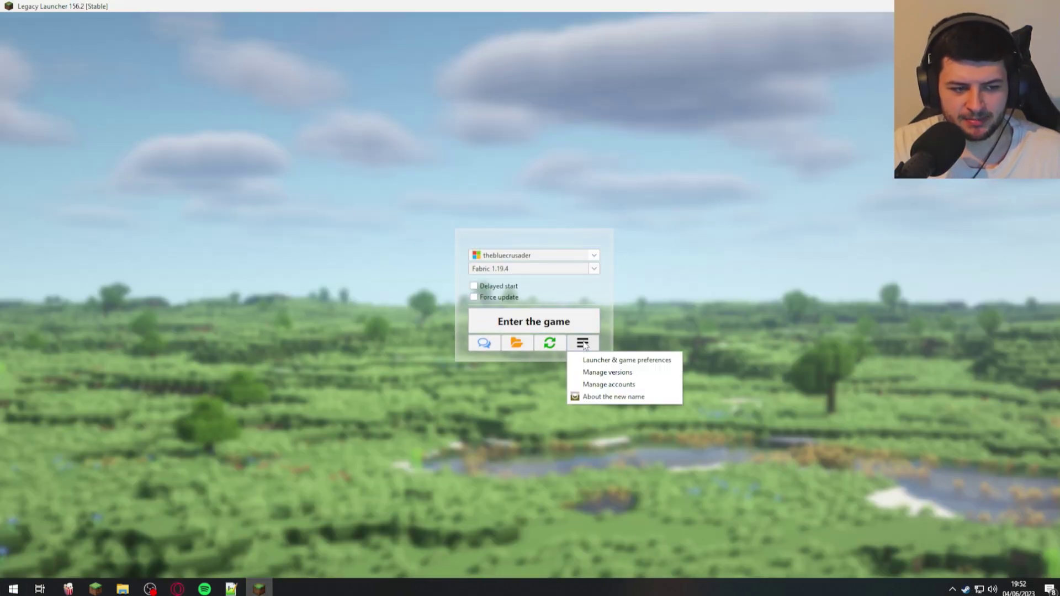
left_click(652, 305)
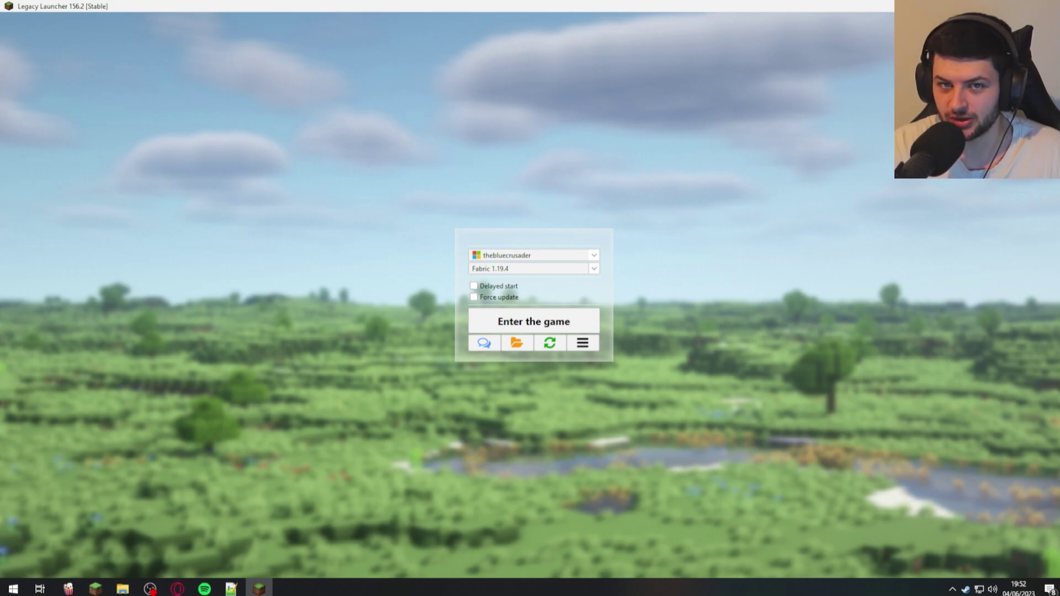
Switch to CurseForge in the browser and filter the Minecraft mods by game version 1.19.4 and the Fabric mod loader
key("alt+Tab")
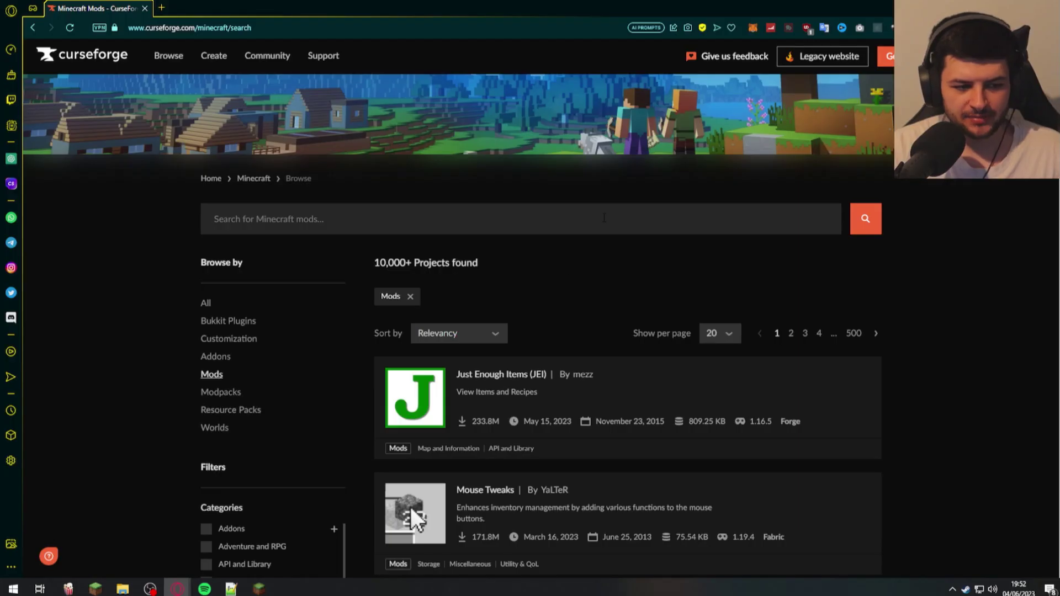
scroll(589, 261, "down", 2)
scroll(634, 224, "down", 3)
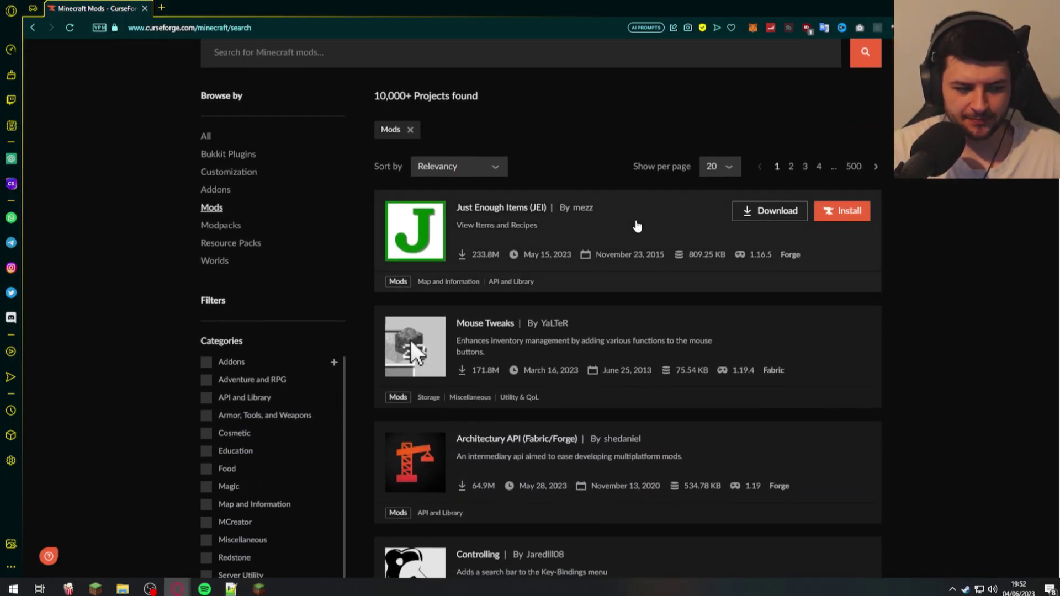
scroll(637, 224, "down", 6)
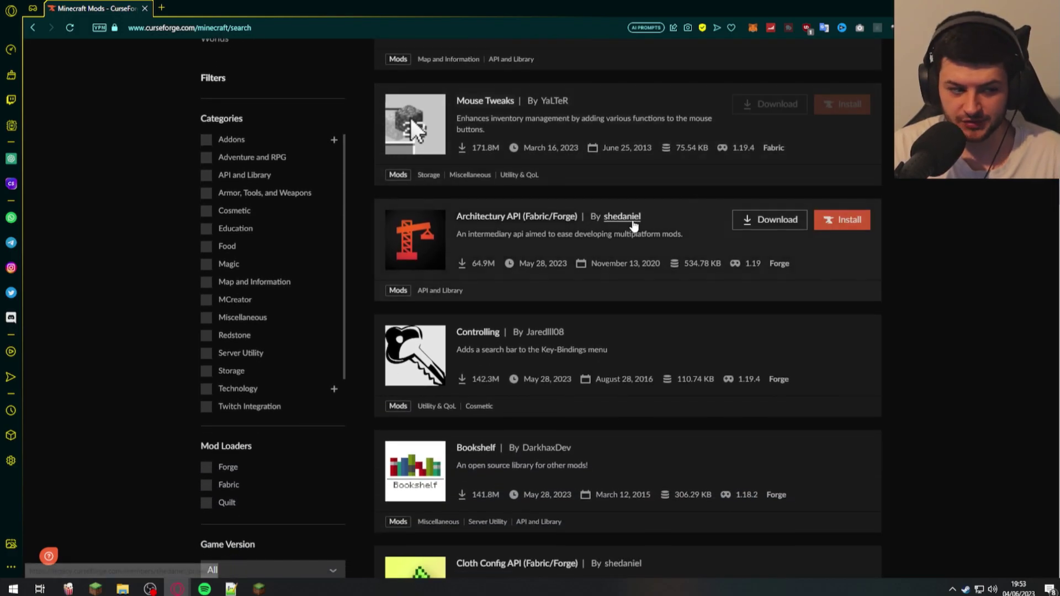
scroll(537, 288, "down", 1)
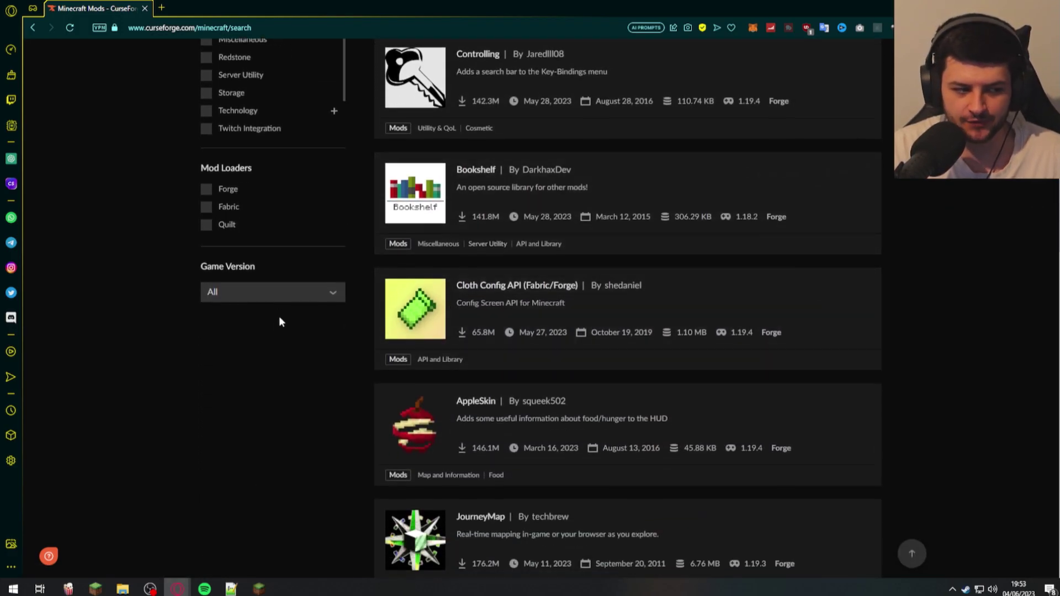
left_click(236, 295)
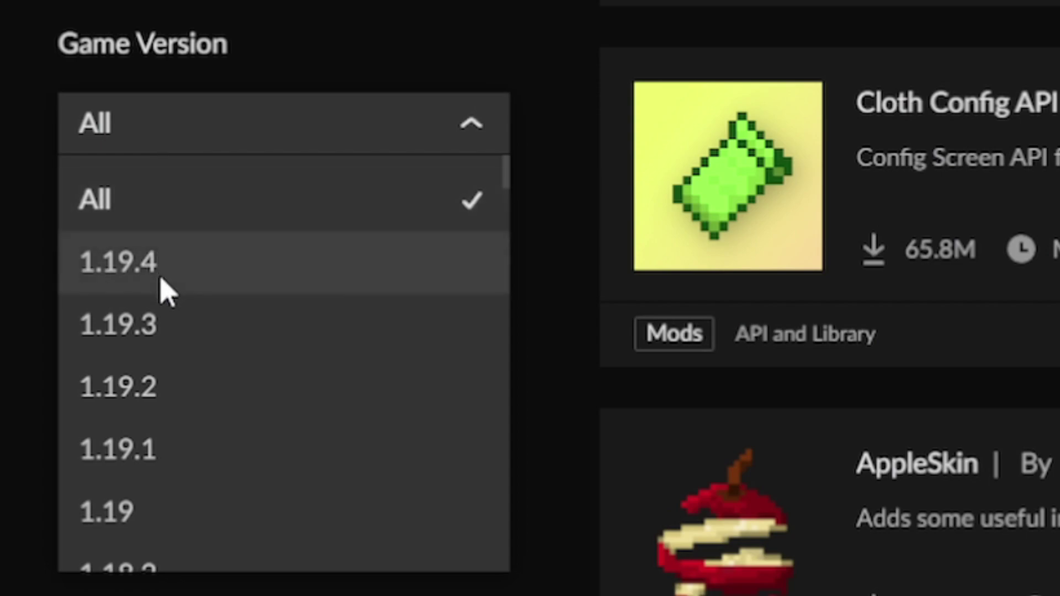
left_click(122, 285)
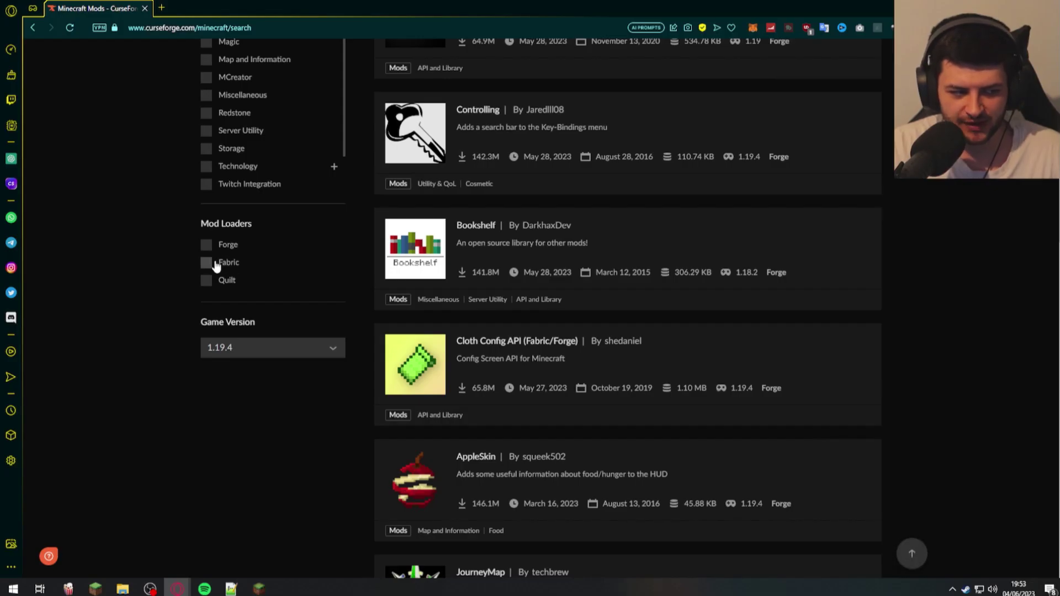
left_click(207, 266)
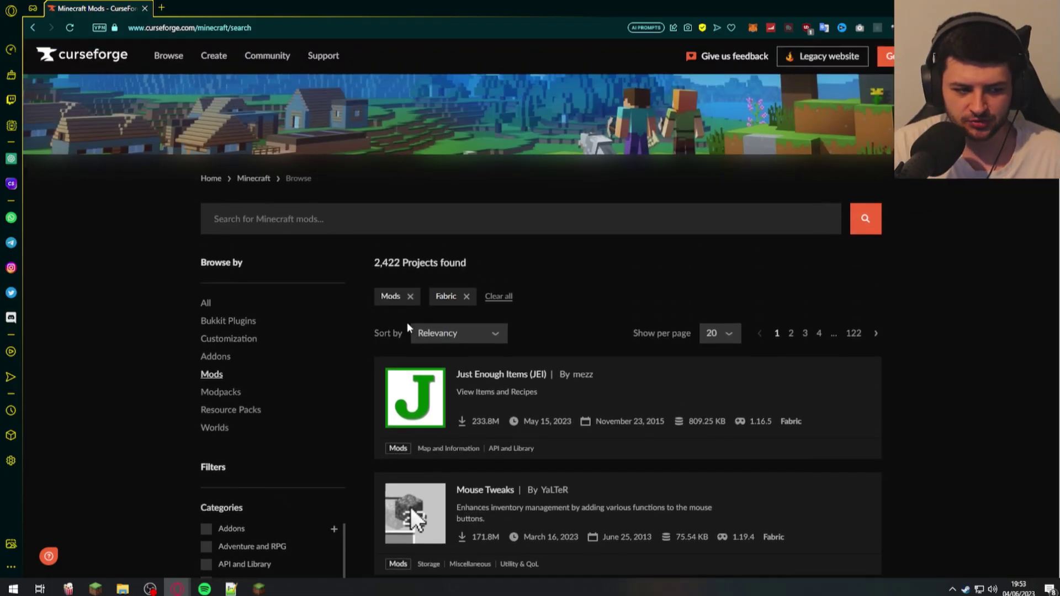
Open the Just Enough Items (JEI) mod page and list its files for game version 1.19.4
scroll(497, 342, "down", 1)
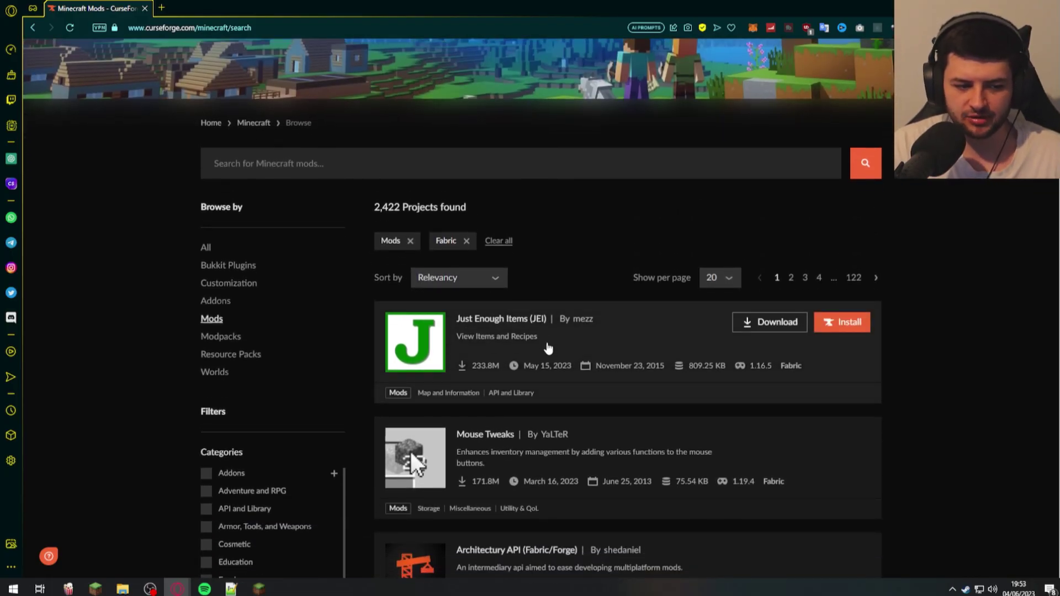
scroll(546, 348, "down", 1)
left_click(500, 263)
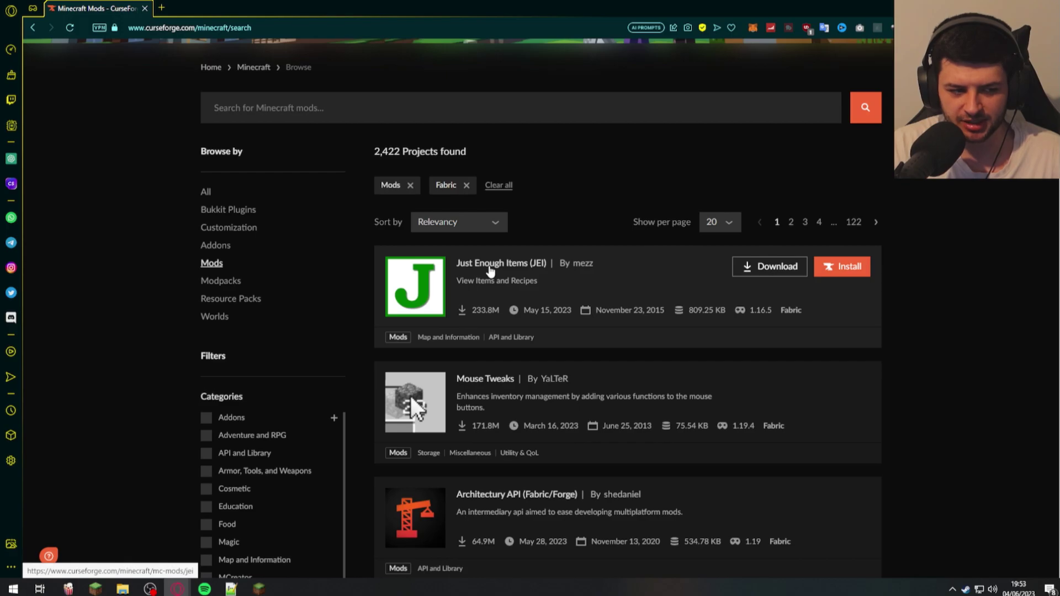
scroll(472, 301, "down", 4)
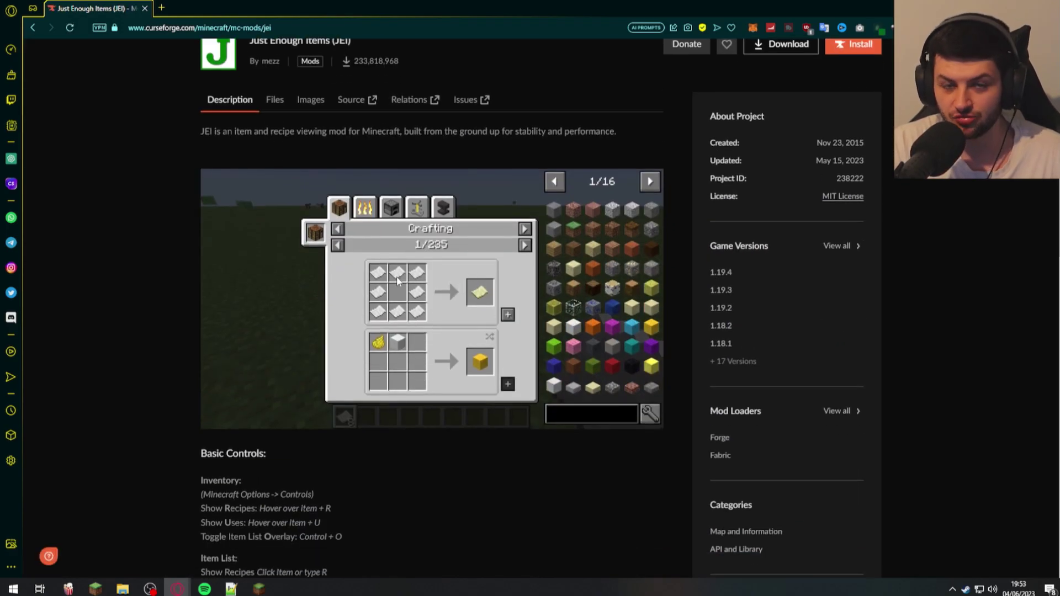
scroll(405, 300, "up", 4)
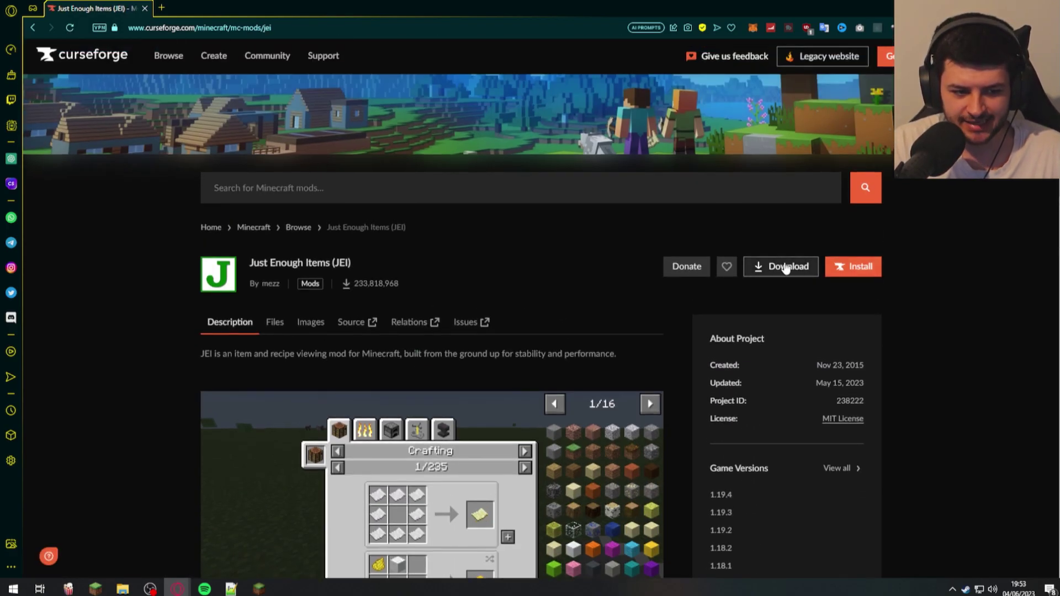
scroll(788, 267, "down", 3)
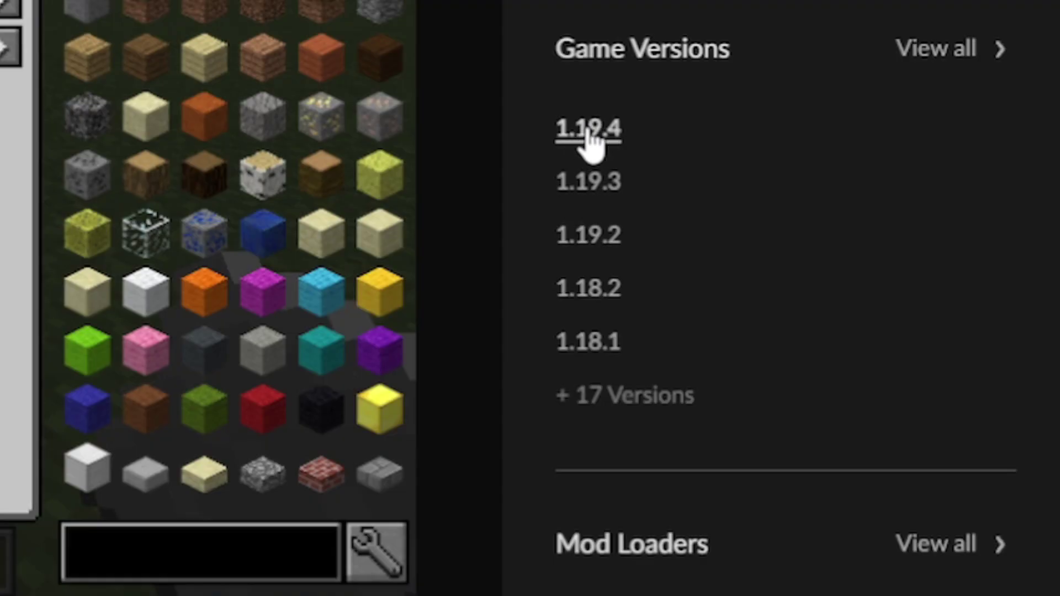
left_click(613, 138)
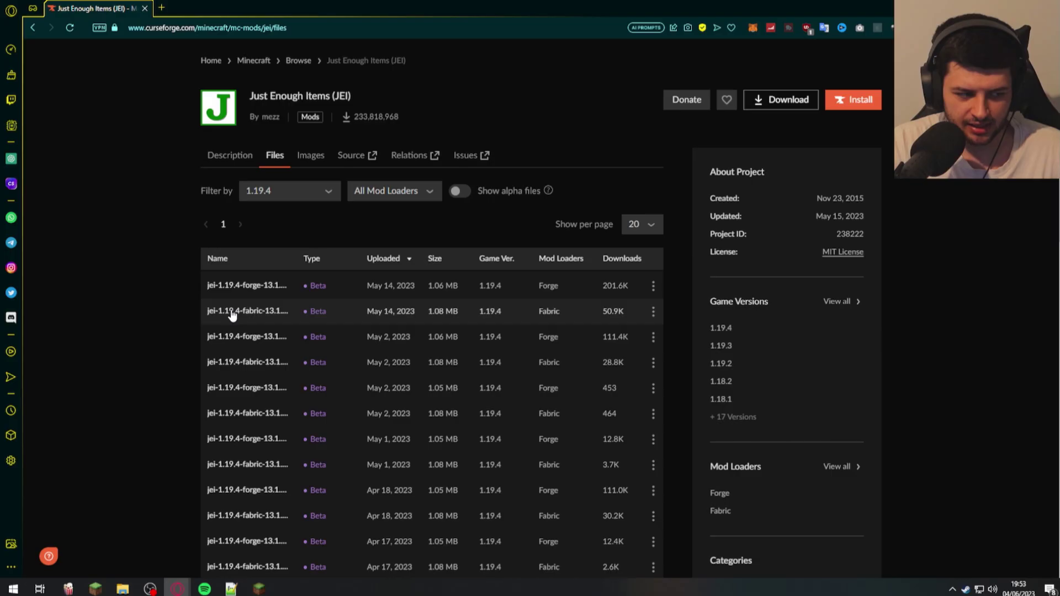
Download the newest Fabric build of JEI, saving jei-1.19.4-fabric-13.1.0.11.jar in Downloads2
left_click(130, 172)
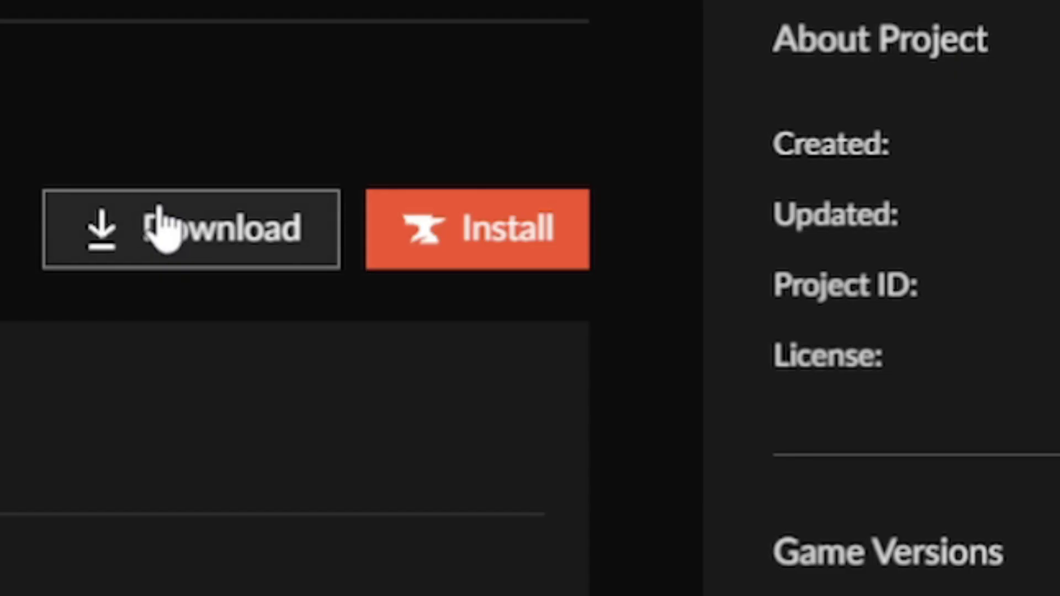
left_click(556, 168)
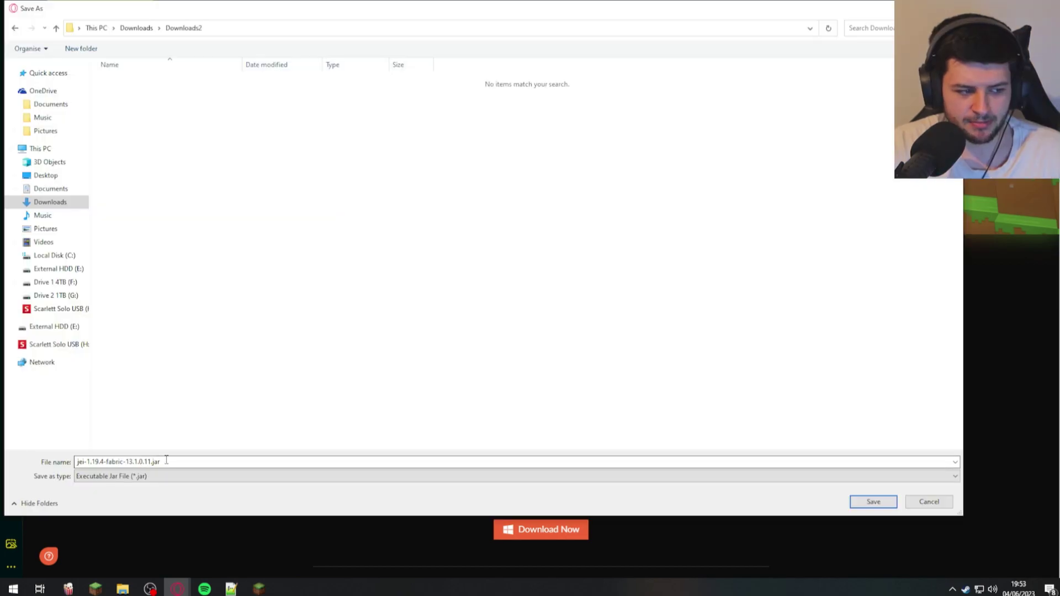
left_click(853, 502)
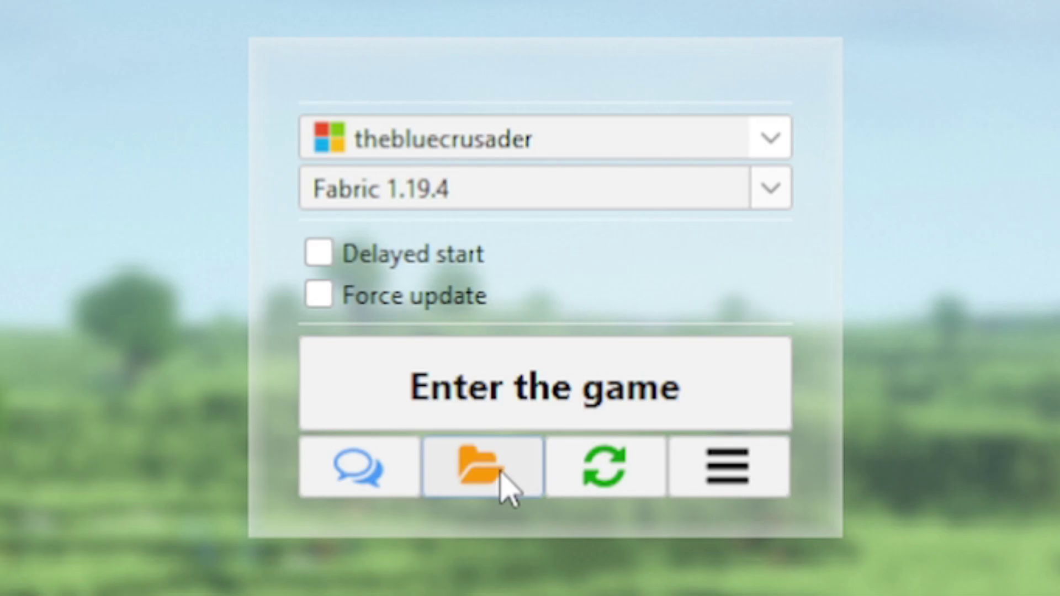
Open the game folder from Legacy Launcher and go into its mods folder
left_click(482, 468)
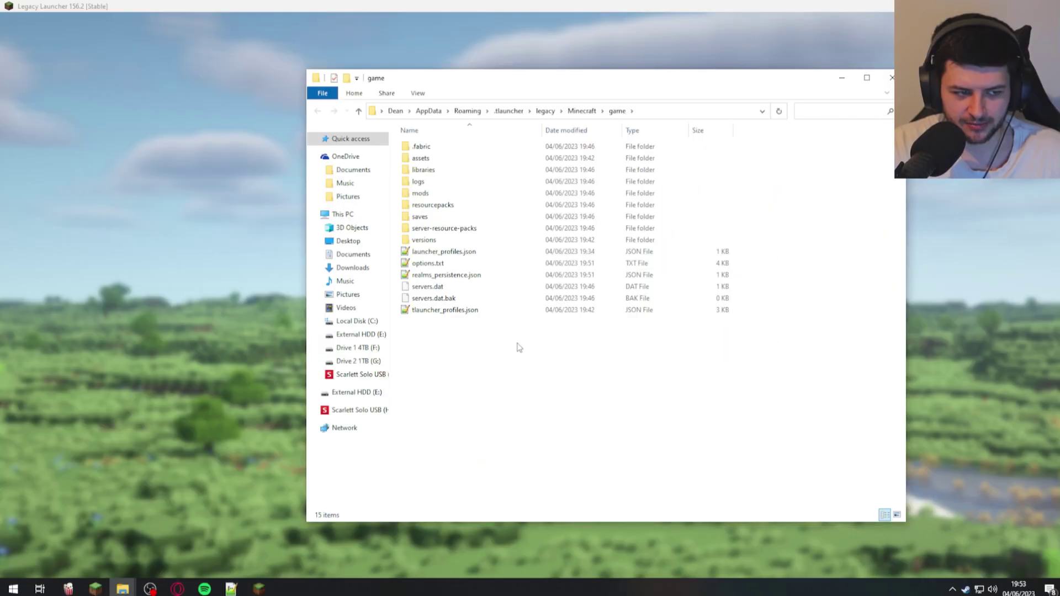
left_click(446, 197)
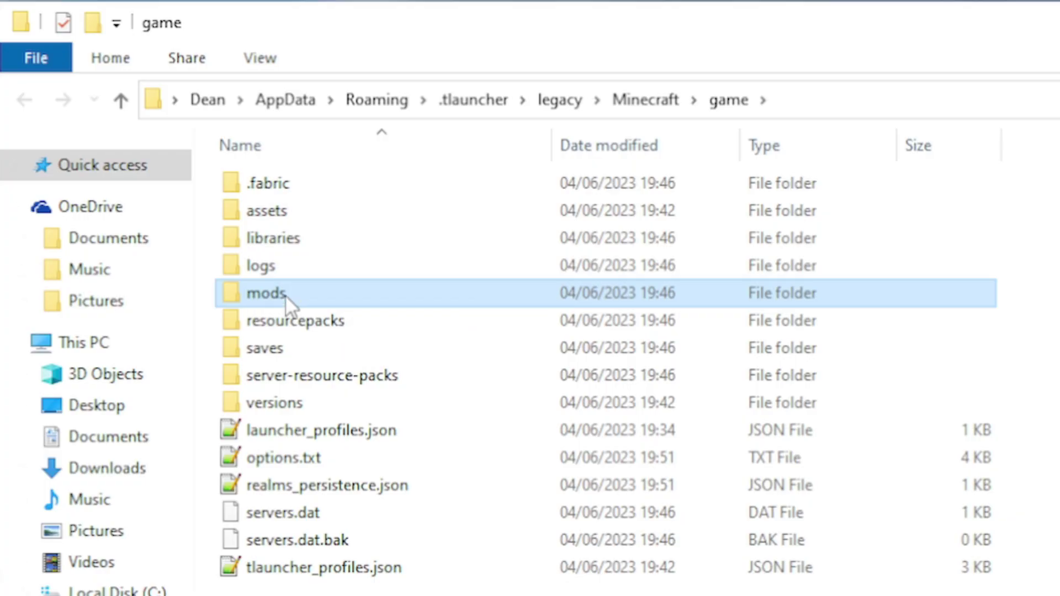
double_click(430, 196)
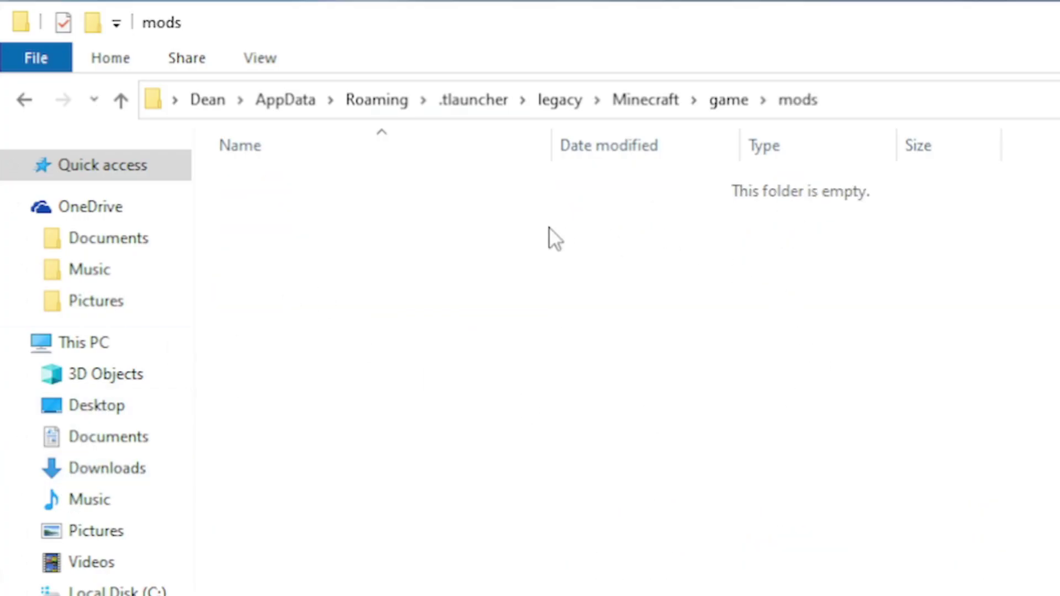
right_click(517, 282)
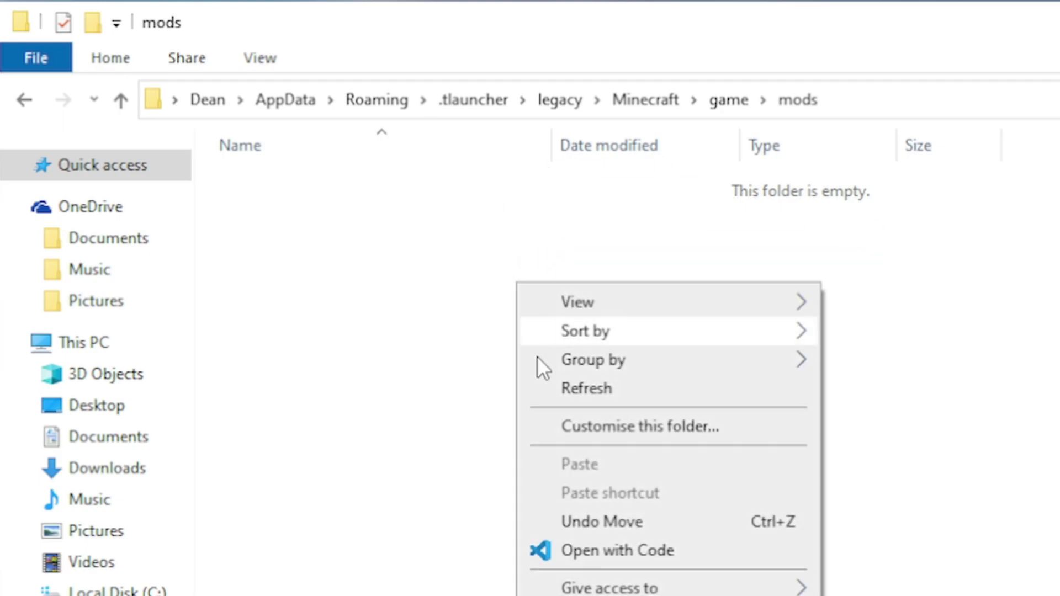
left_click(427, 384)
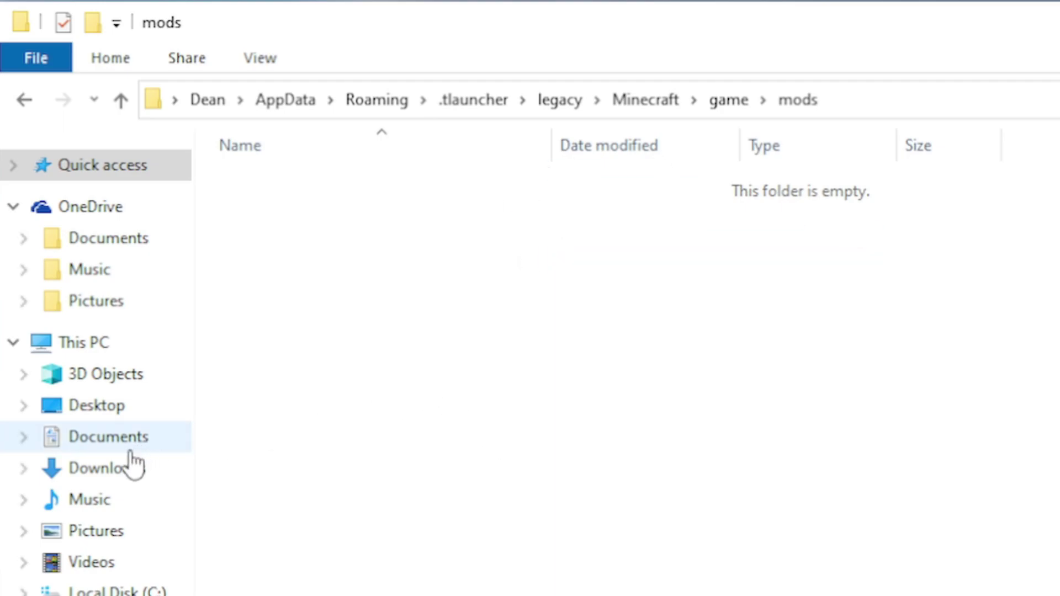
Move jei-1.19.4-fabric-13.1.0.11.jar from the downloads folder into the game's mods folder
left_click(30, 468)
left_click(240, 185)
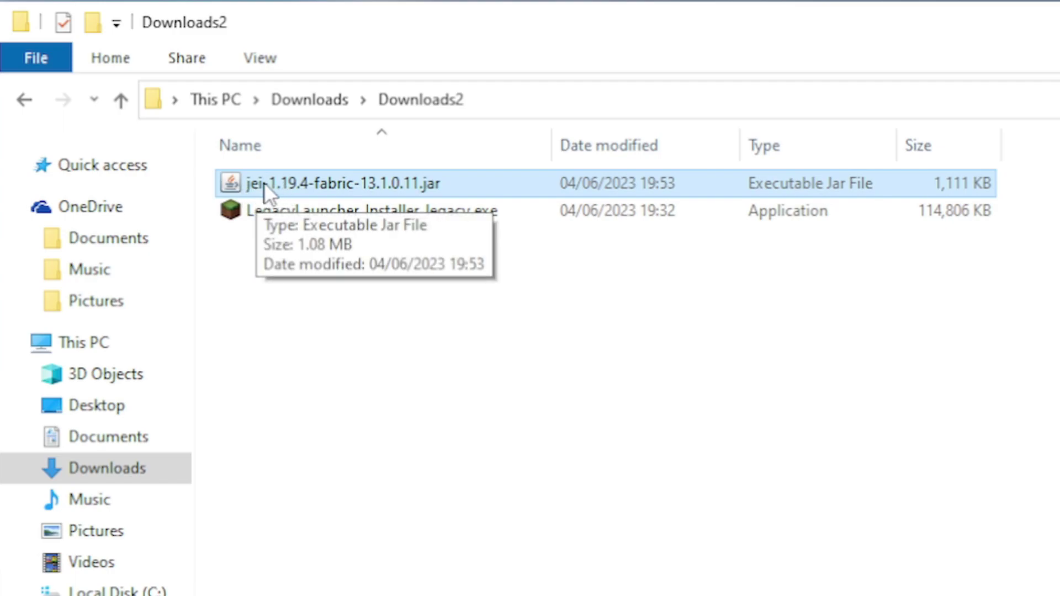
right_click(287, 182)
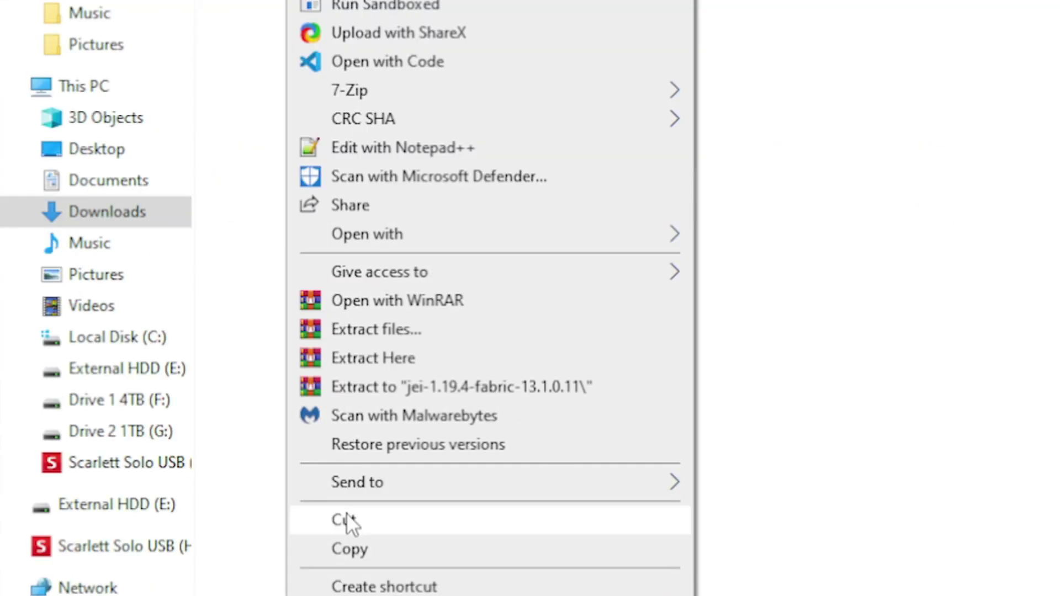
left_click(347, 519)
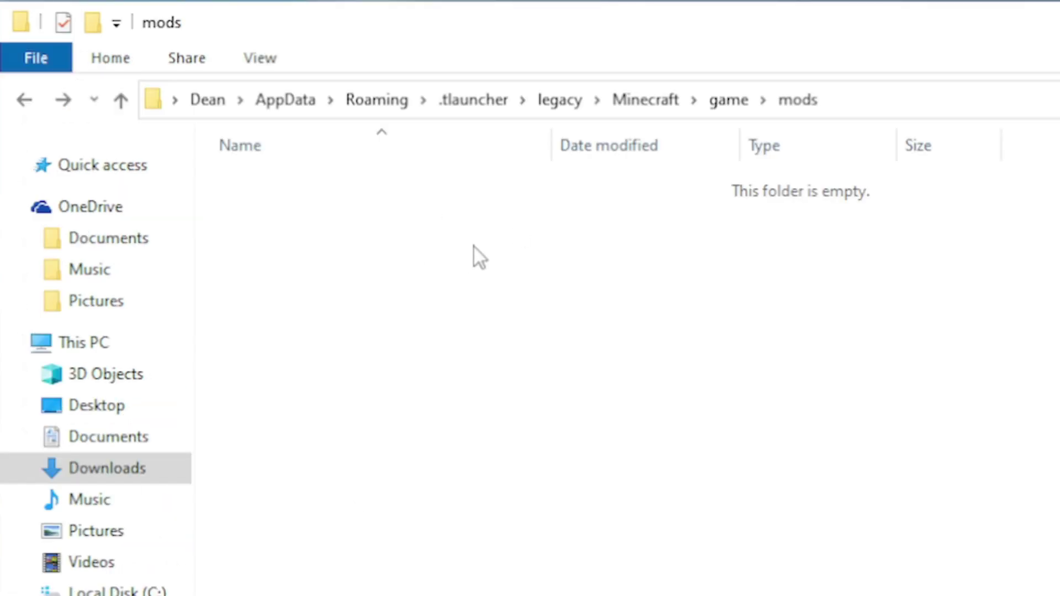
right_click(474, 246)
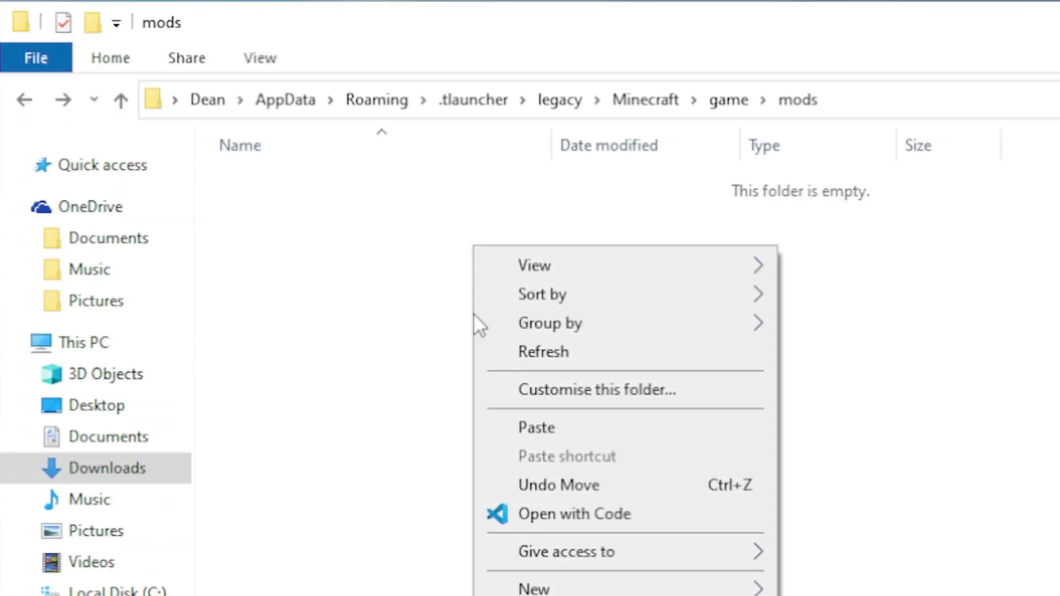
left_click(502, 435)
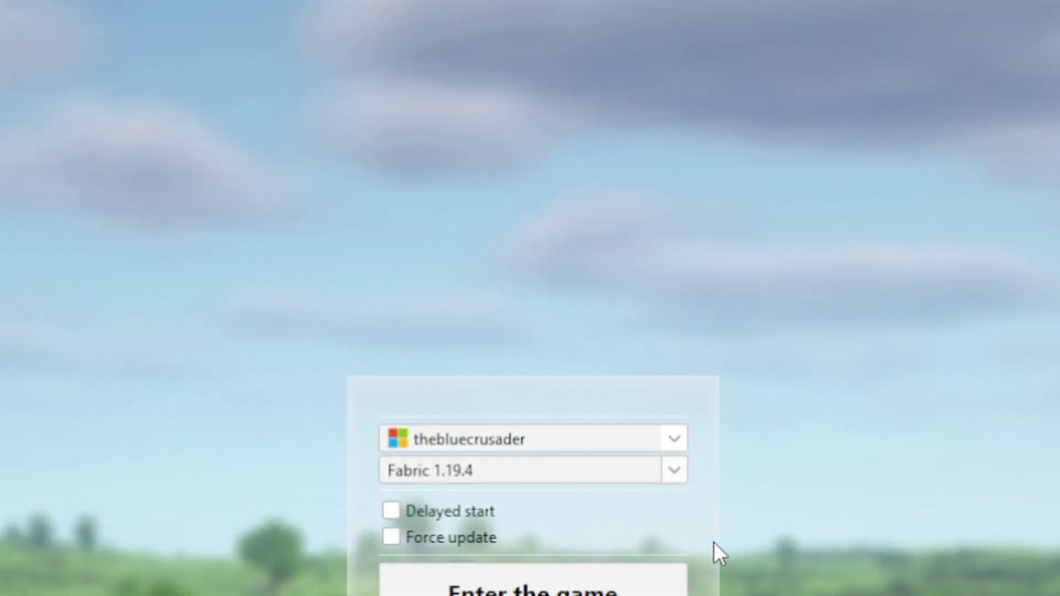
Launch Fabric 1.19.4 from the launcher and examine the suggested solution and unmet dependency in the Fabric Loader report
left_click(568, 591)
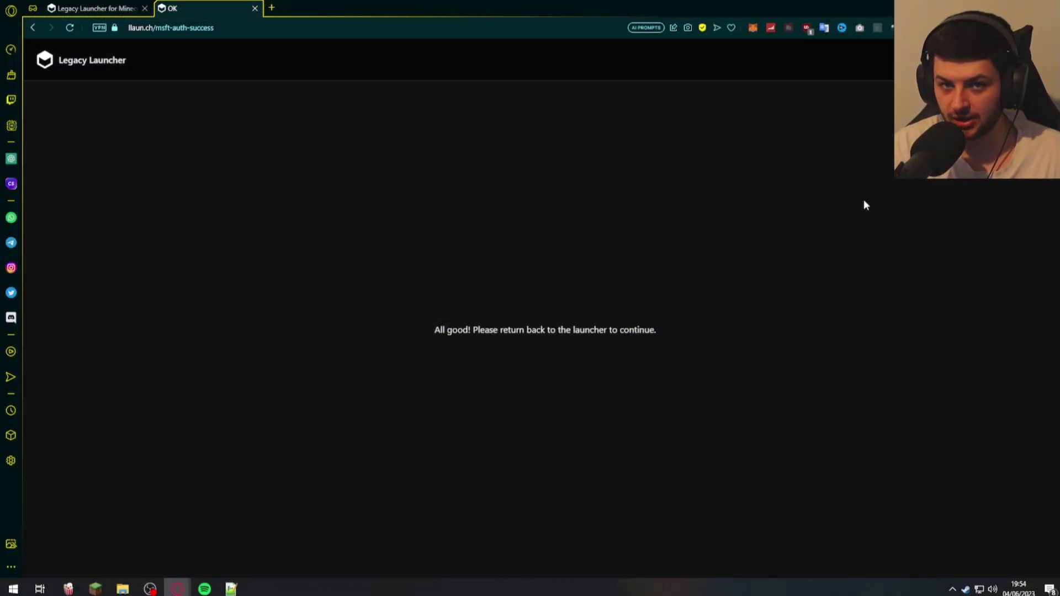
left_click(103, 87)
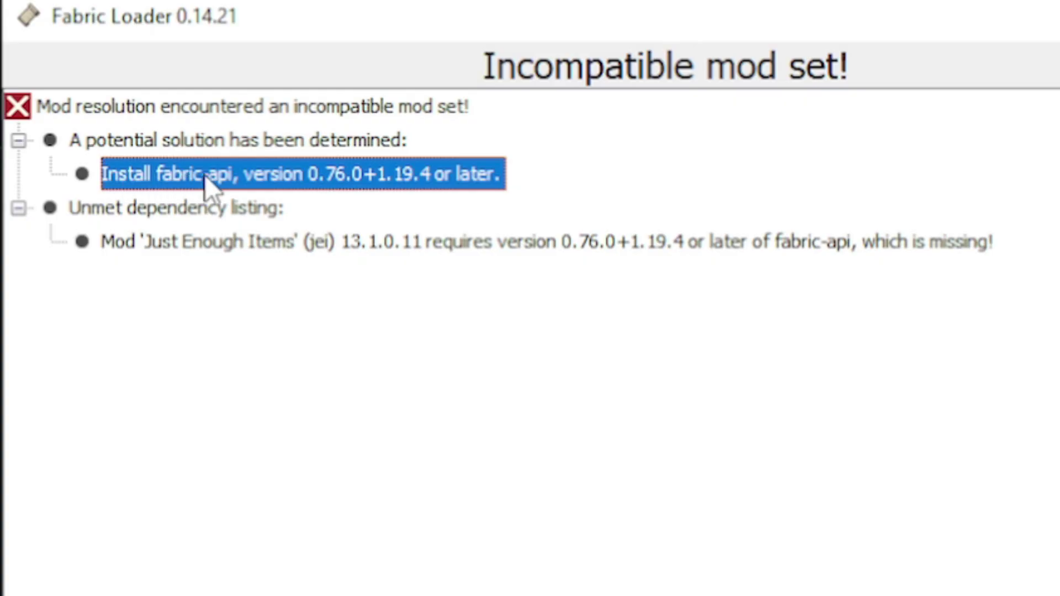
left_click(243, 241)
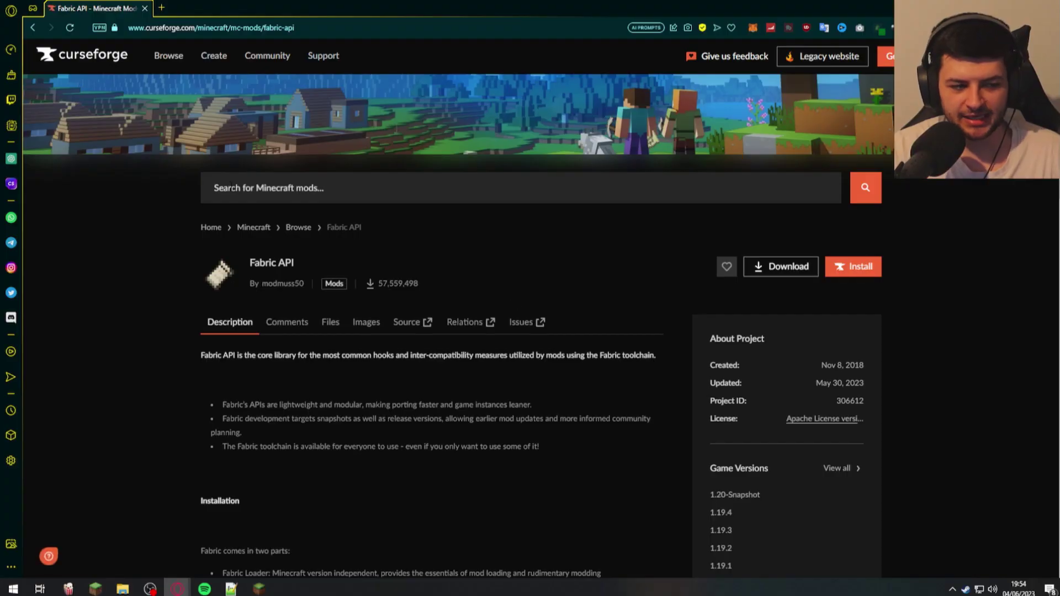
Find the newest 1.19.4 release of Fabric API on CurseForge and download fabric-api-0.83.0+1.19.4.jar
scroll(308, 228, "down", 2)
scroll(308, 228, "down", 1)
left_click(718, 348)
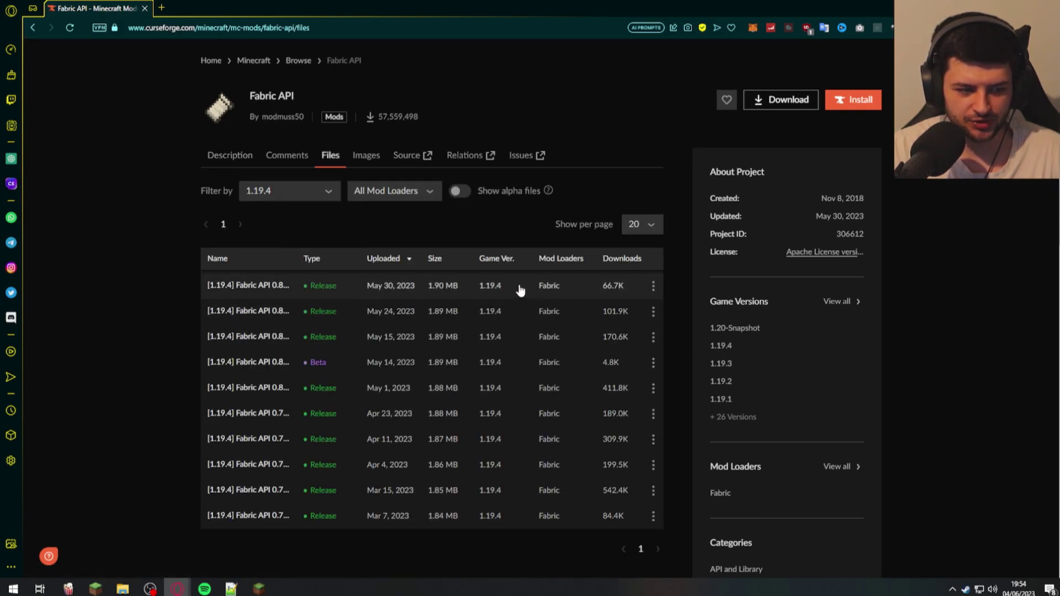
left_click(261, 287)
scroll(260, 283, "down", 1)
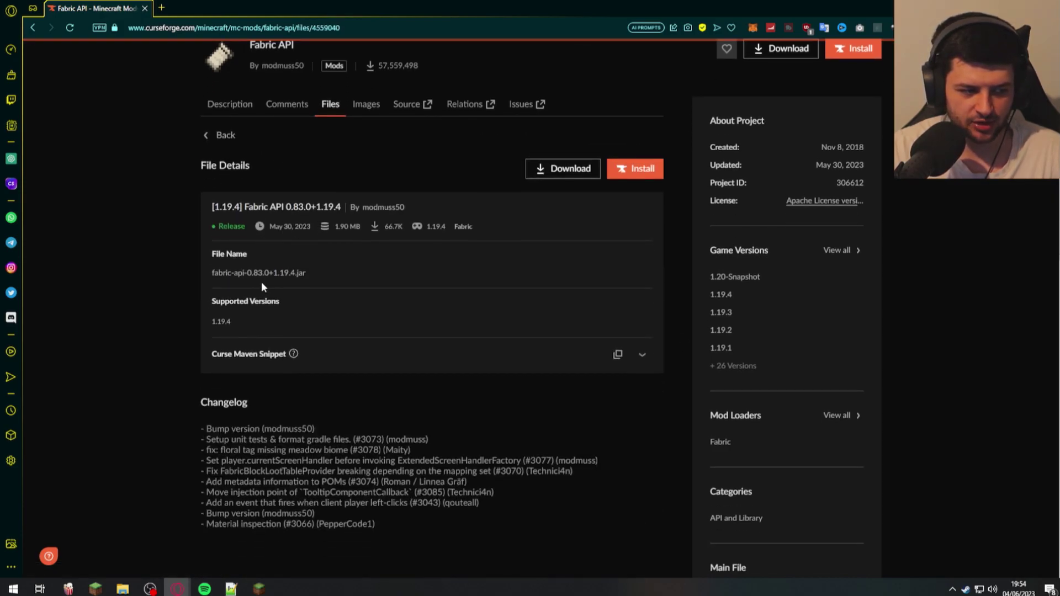
left_click(584, 180)
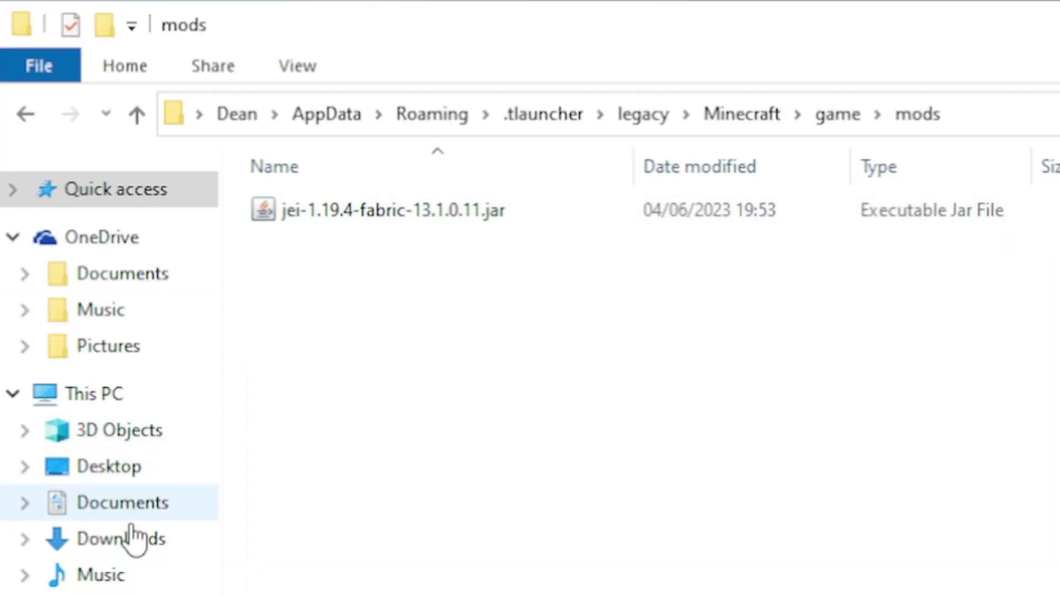
Place fabric-api-0.83.0+1.19.4.jar in the game's mods folder and launch Fabric 1.19.4 from the launcher
right_click(477, 426)
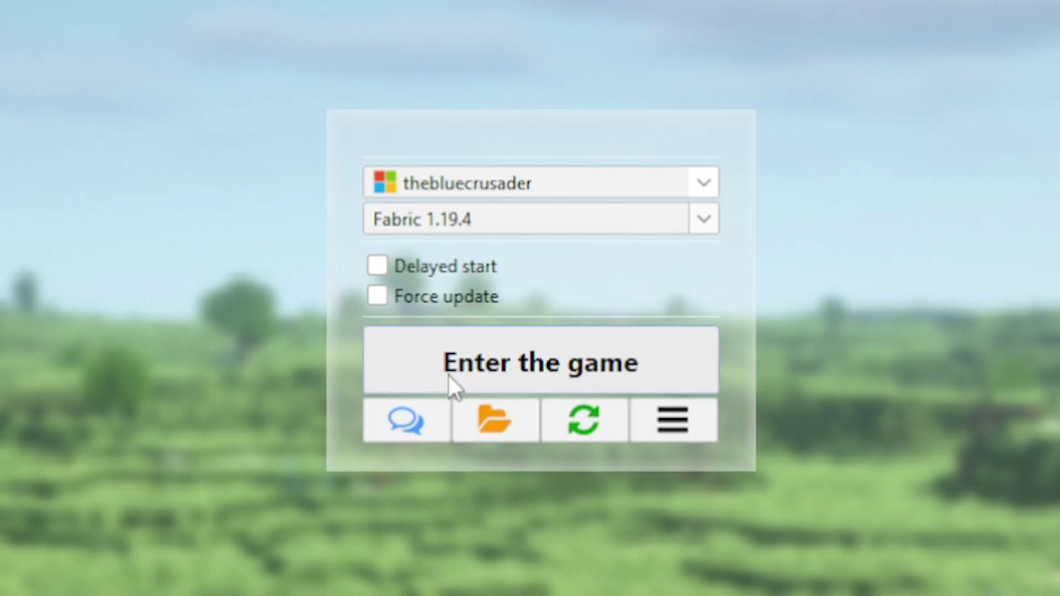
left_click(535, 366)
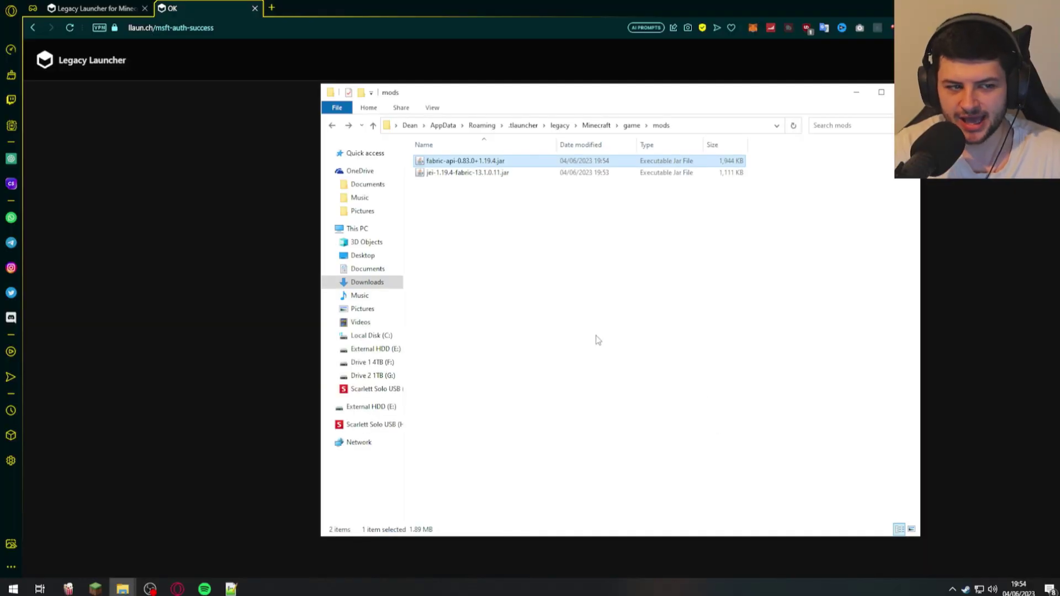
left_click(294, 182)
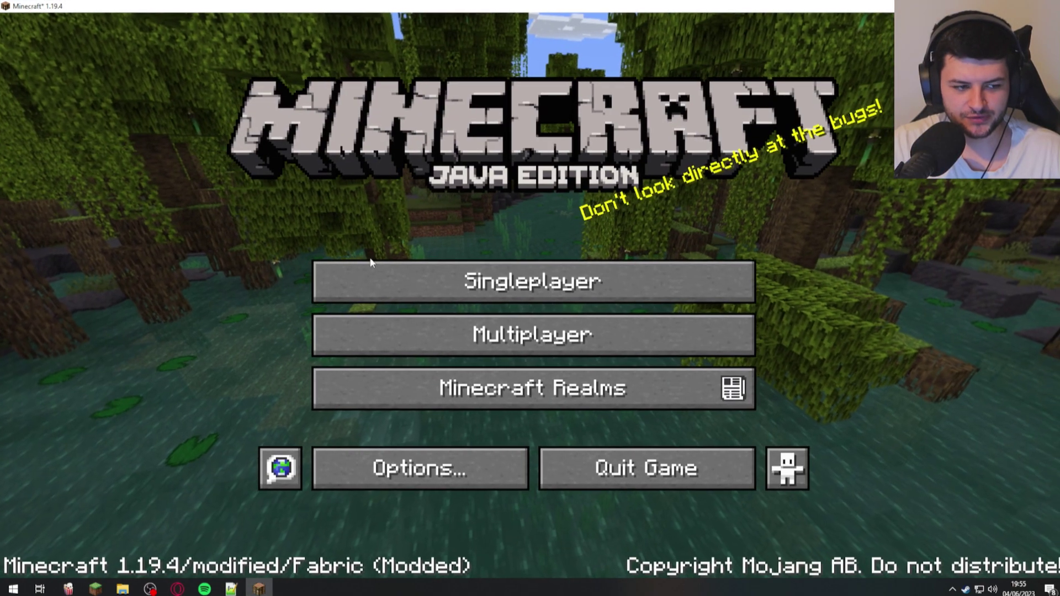
Create a new singleplayer world with the game mode set to Creative
left_click(497, 281)
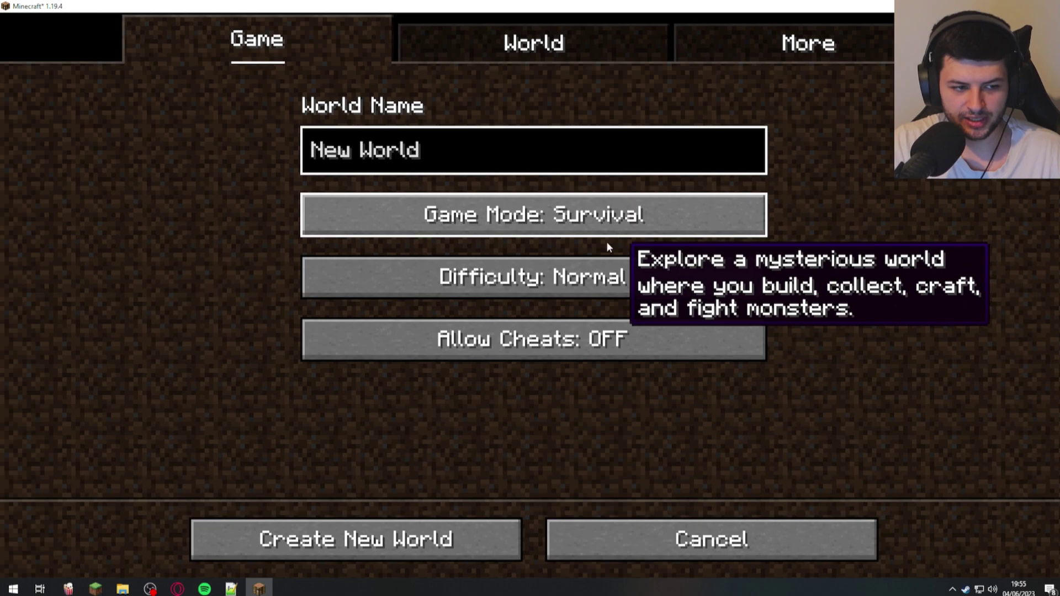
left_click(552, 217)
left_click(552, 217)
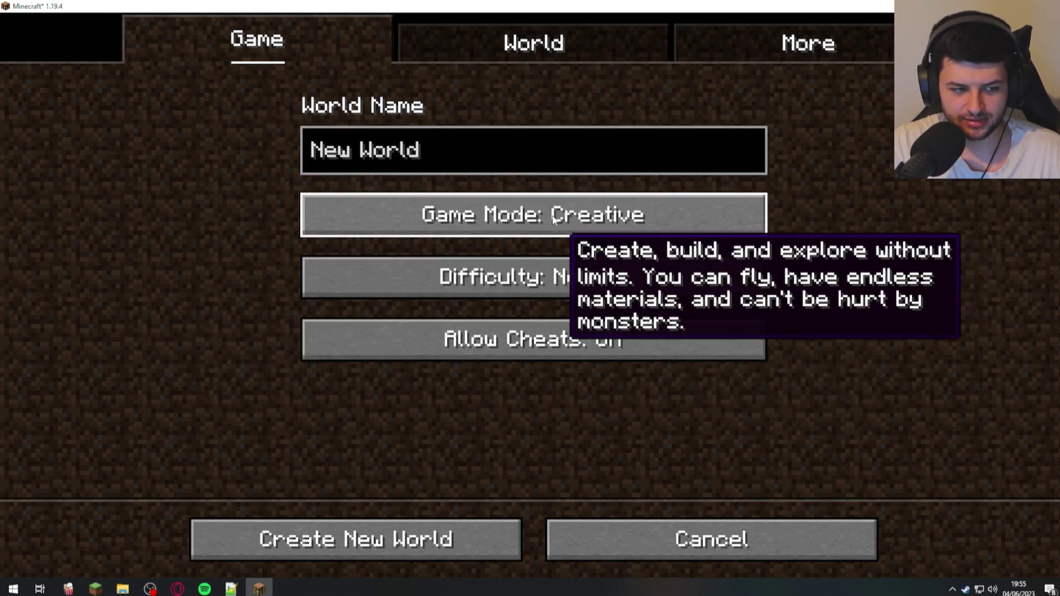
left_click(340, 532)
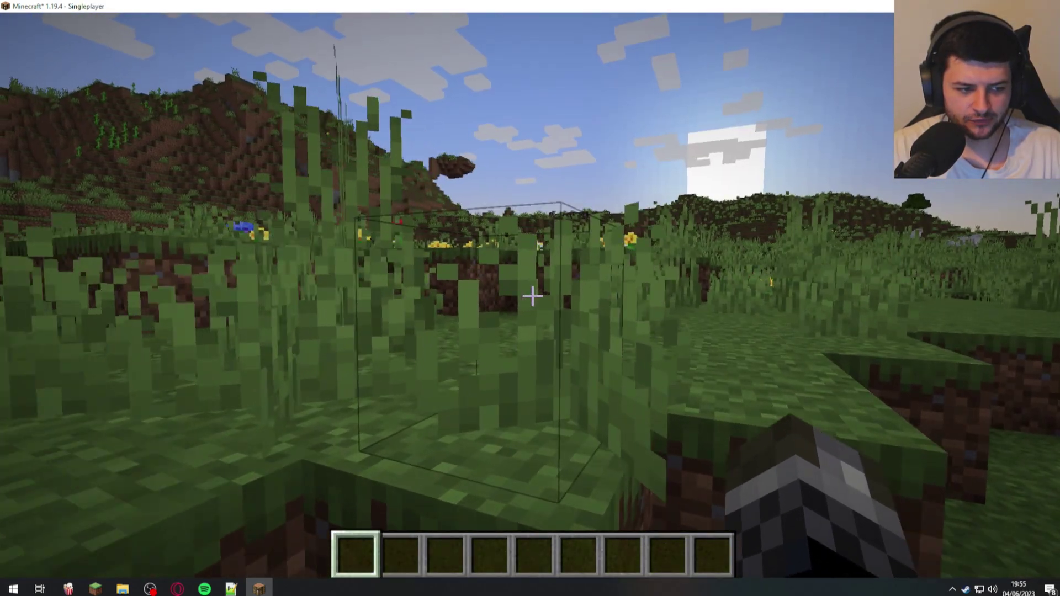
Browse the Just Enough Items list beside the inventory and view the crafting recipe for the Iron Door
key("e")
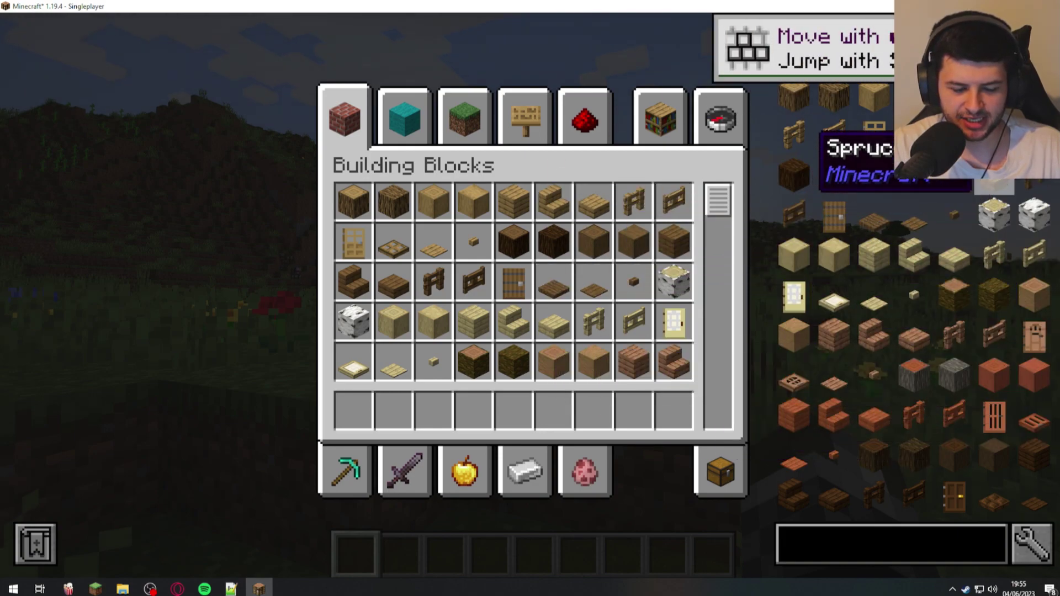
scroll(883, 259, "down", 1)
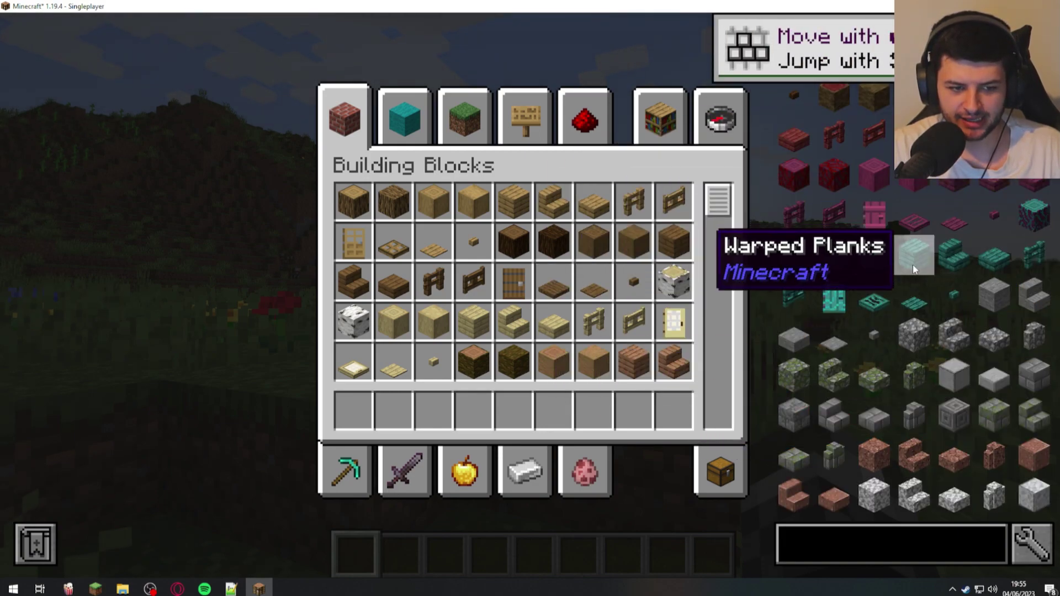
scroll(911, 265, "down", 10)
scroll(901, 303, "up", 2)
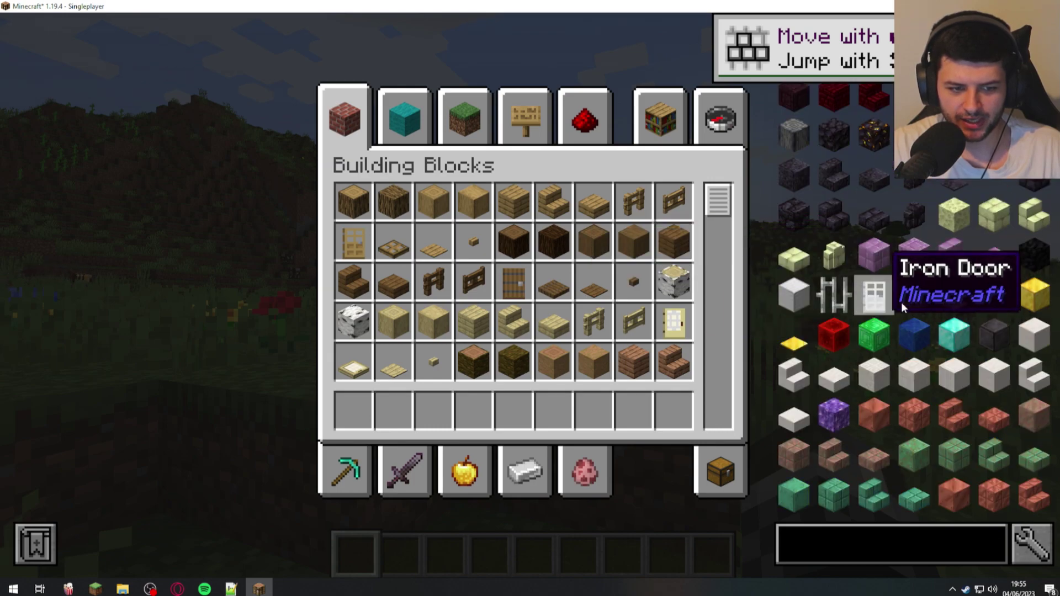
left_click(878, 289)
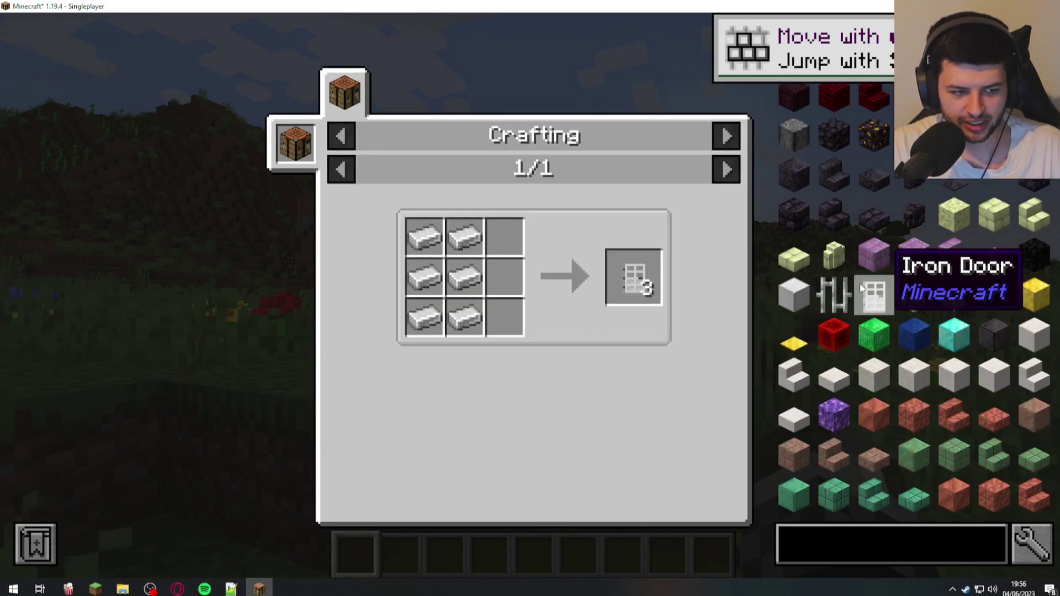
key("Escape")
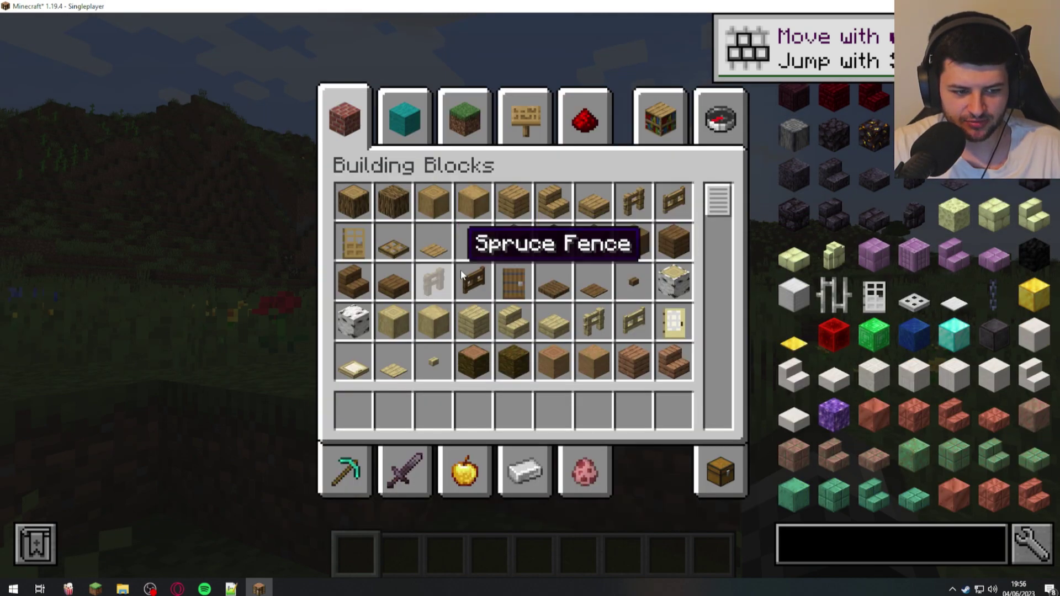
Try to open the JEI configuration, and page through the item list beside the inventory again
left_click(1030, 544)
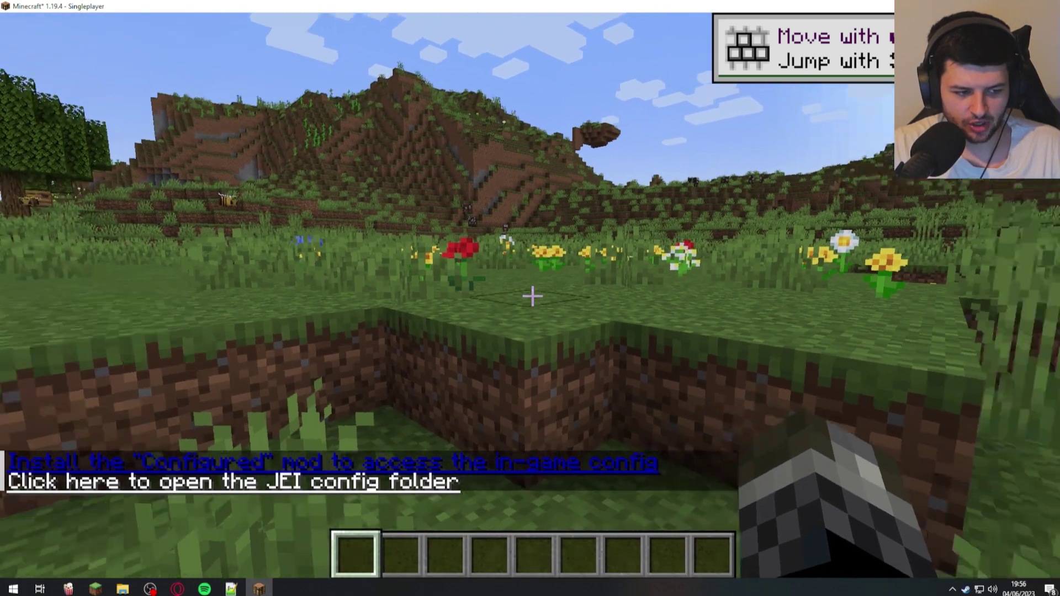
key("w")
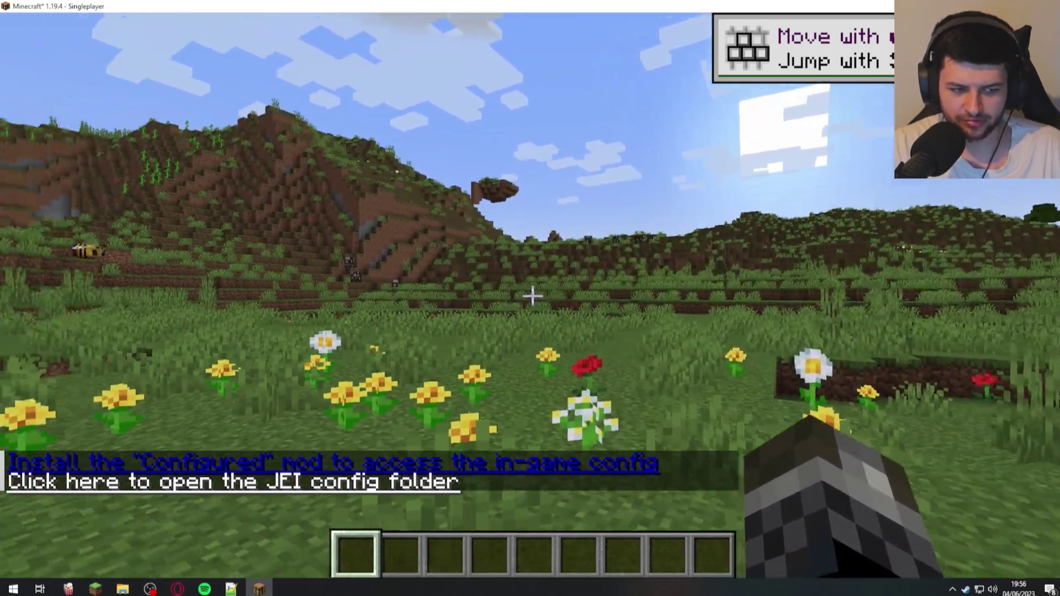
key("e")
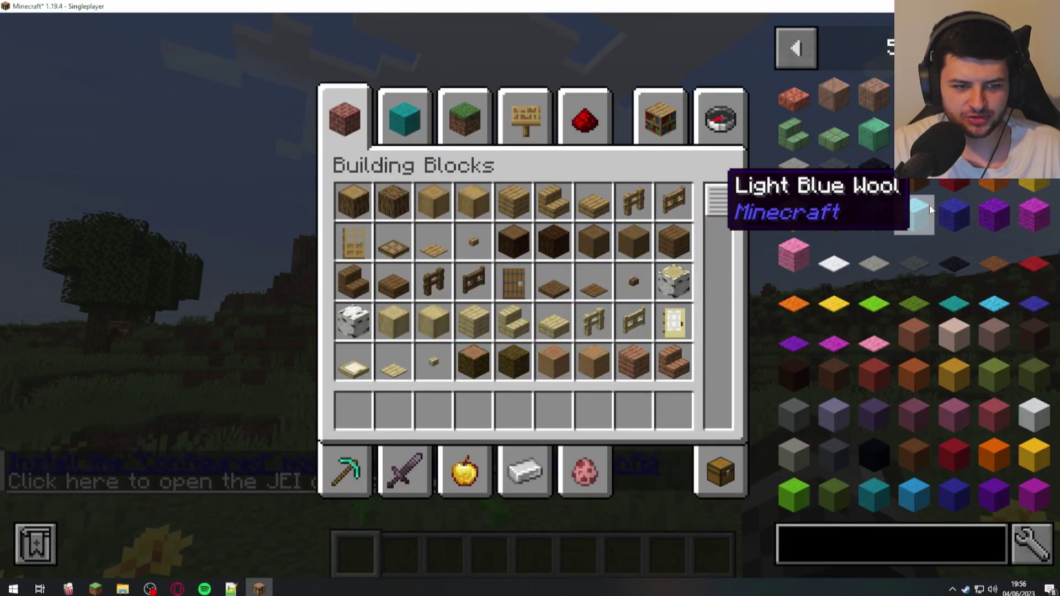
scroll(928, 207, "down", 8)
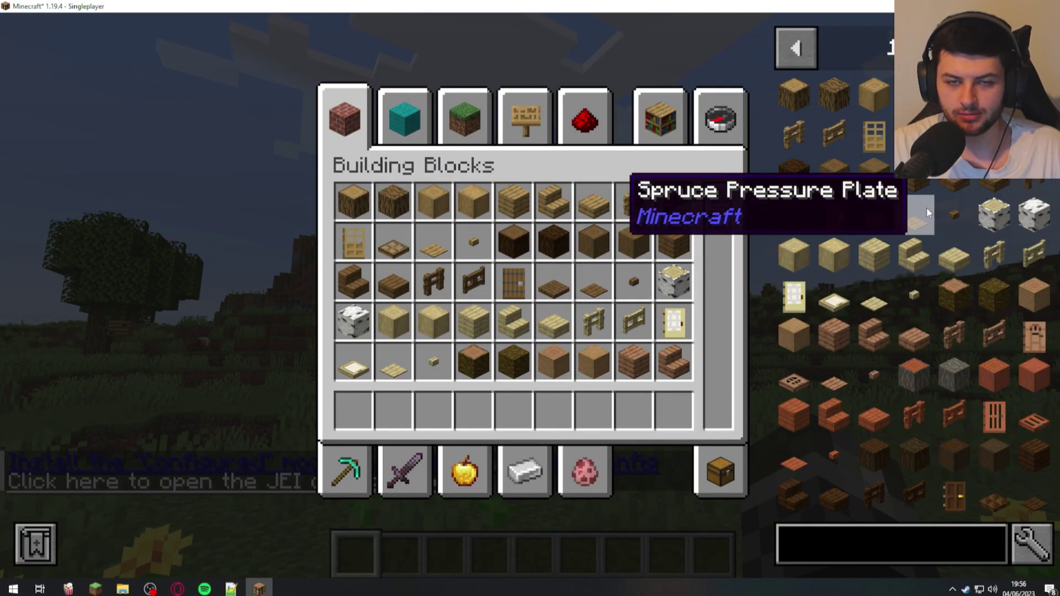
scroll(926, 207, "down", 4)
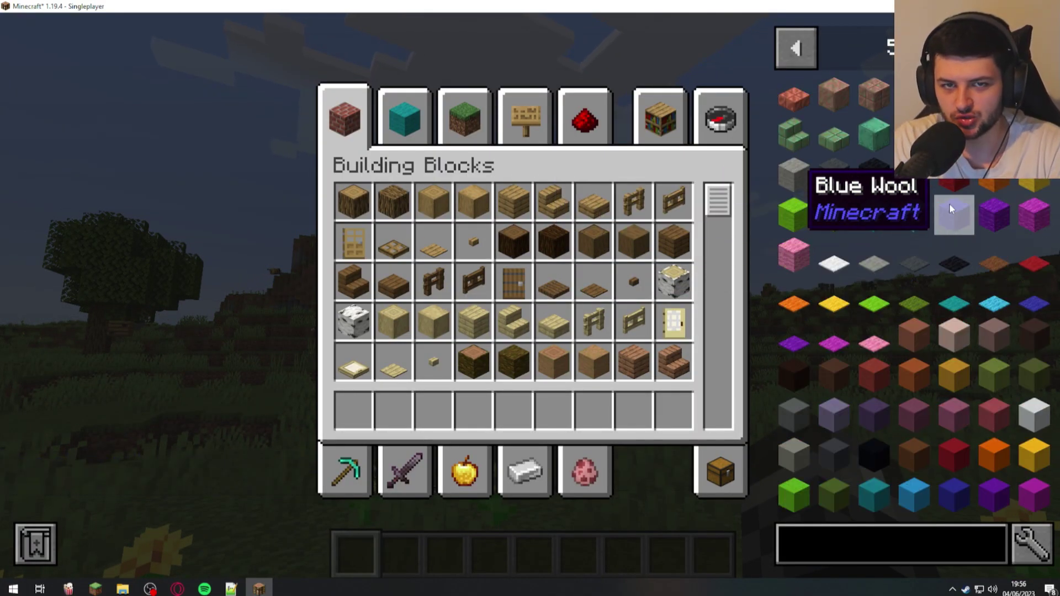